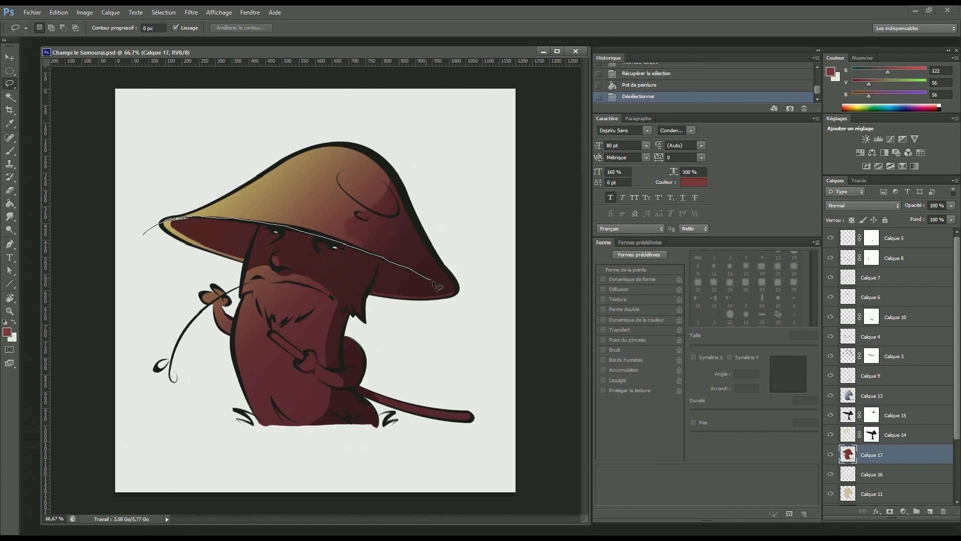
# Undo the lasso selection and start a Pen path along the upper edge of the hat's underside, from the yellow brim tip to the opposite side.
pyautogui.hotkey('ctrl', 'z')
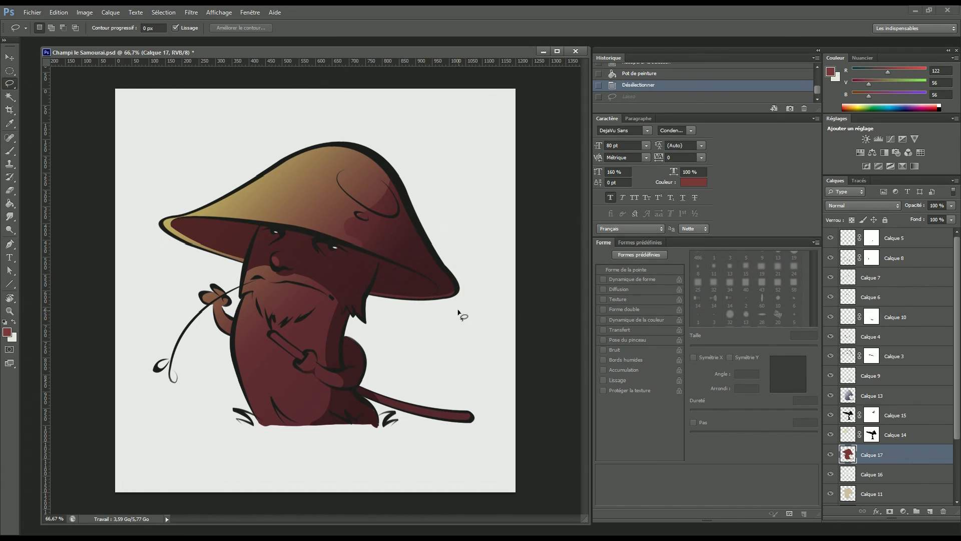
pyautogui.press('p')
pyautogui.click(158, 225)
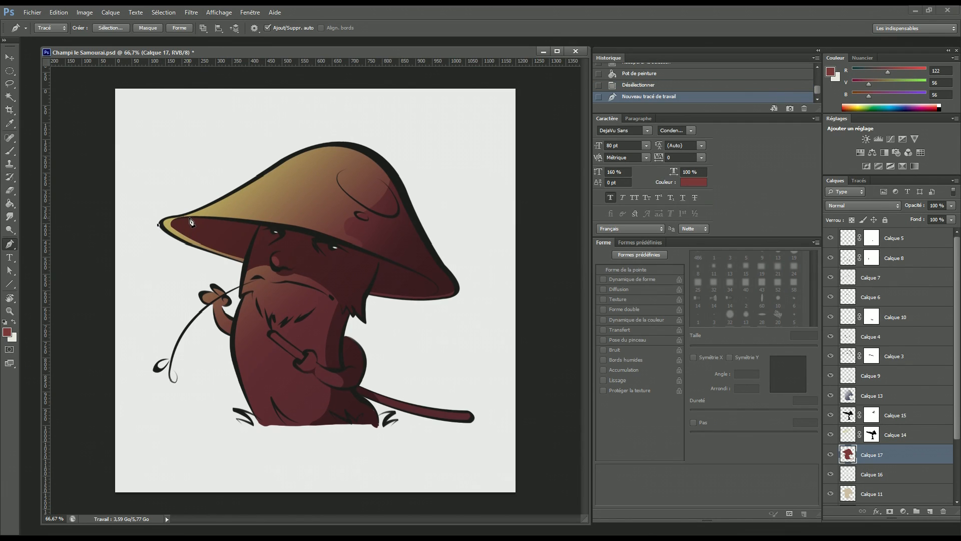
pyautogui.moveTo(210, 221); pyautogui.dragTo(241, 224)
pyautogui.keyDown('alt'); pyautogui.click(203, 217); pyautogui.keyUp('alt')
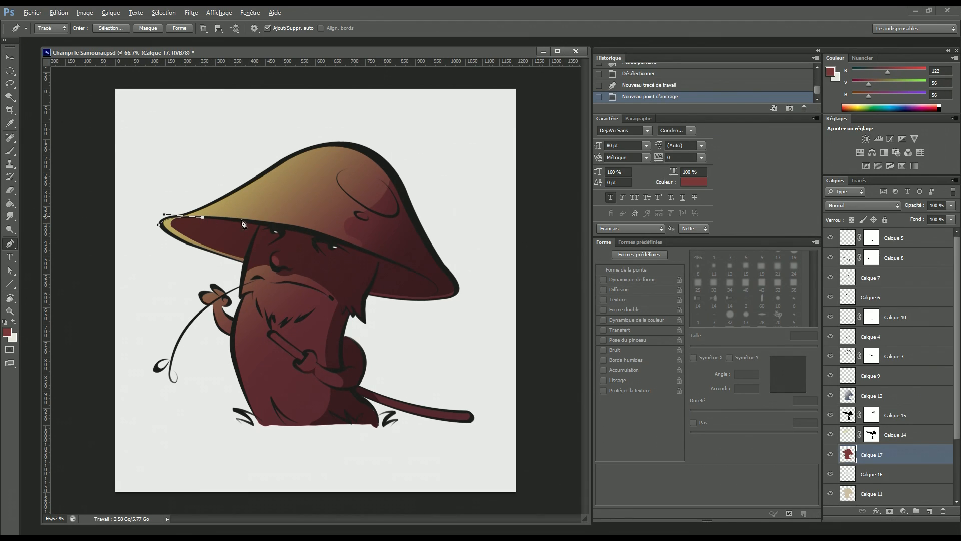
pyautogui.moveTo(302, 231); pyautogui.dragTo(324, 238)
pyautogui.keyDown('alt'); pyautogui.click(302, 230); pyautogui.keyUp('alt')
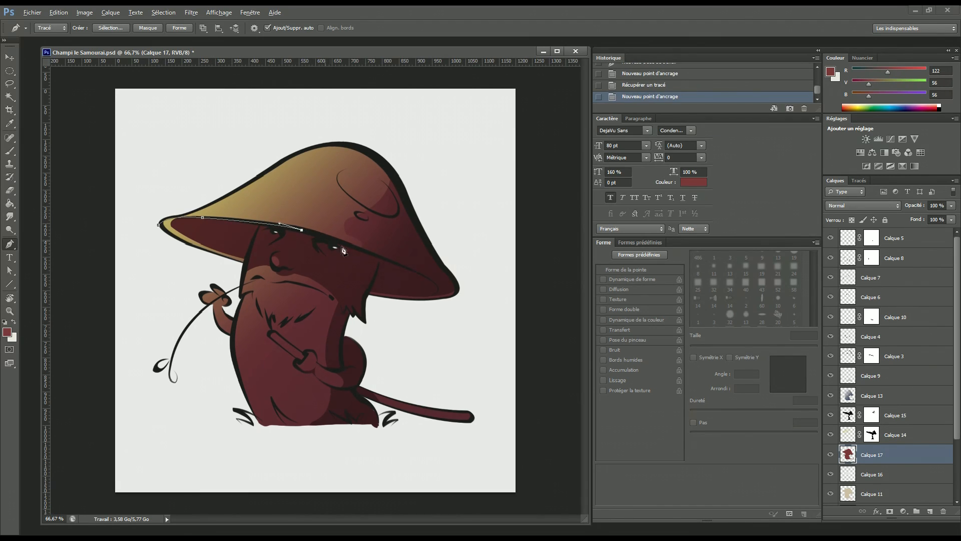
pyautogui.moveTo(415, 272); pyautogui.dragTo(430, 302)
pyautogui.keyDown('alt'); pyautogui.click(416, 272); pyautogui.keyUp('alt')
pyautogui.hotkey('ctrl', 'alt', 'z')
# Continue the Pen path around the far brim end and back along the hat's lower rim across the face, closing it at the brim tip.
pyautogui.moveTo(430, 297); pyautogui.dragTo(409, 305)
pyautogui.keyDown('alt'); pyautogui.click(430, 297); pyautogui.keyUp('alt')
pyautogui.moveTo(206, 246); pyautogui.dragTo(119, 205)
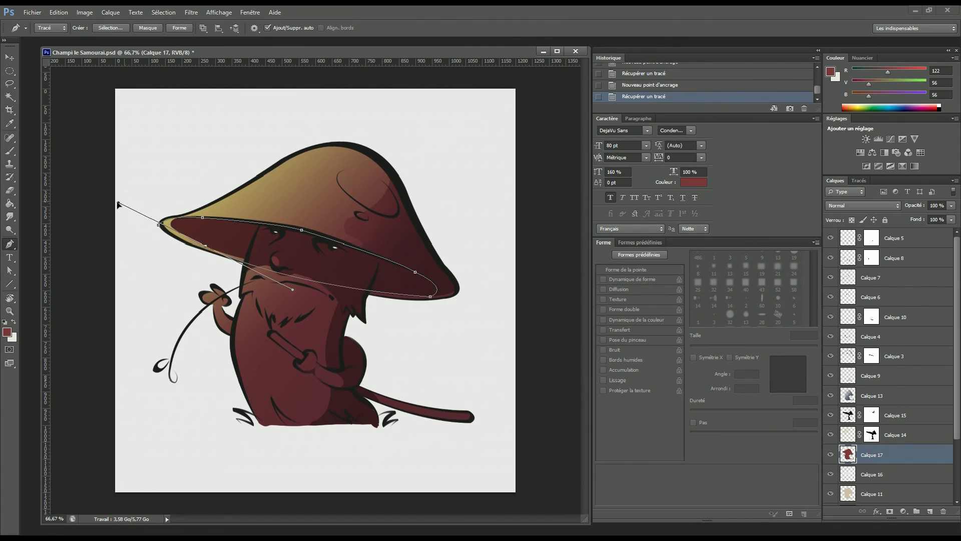
pyautogui.hotkey('ctrl', 'z')
pyautogui.moveTo(307, 278); pyautogui.dragTo(255, 263)
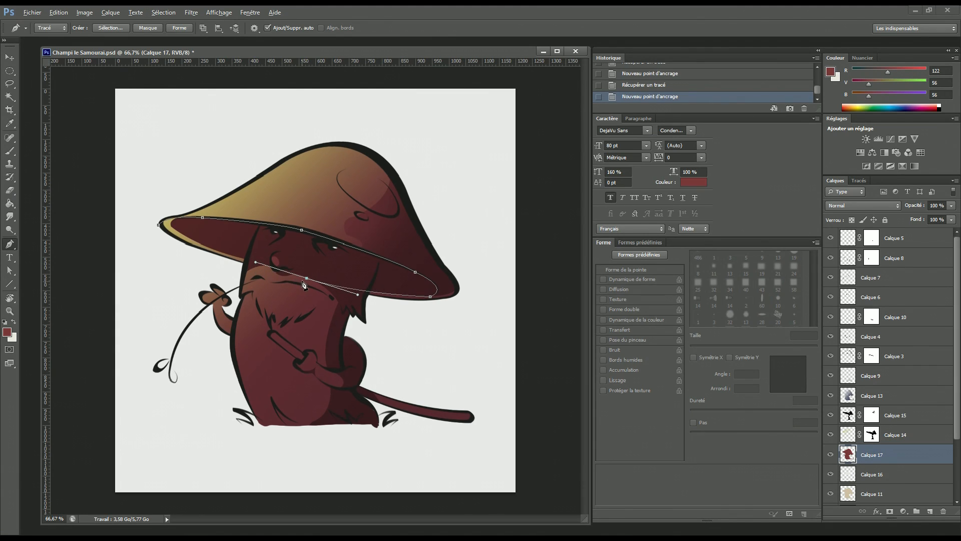
pyautogui.keyDown('alt'); pyautogui.click(307, 278); pyautogui.keyUp('alt')
pyautogui.moveTo(171, 226); pyautogui.dragTo(179, 242)
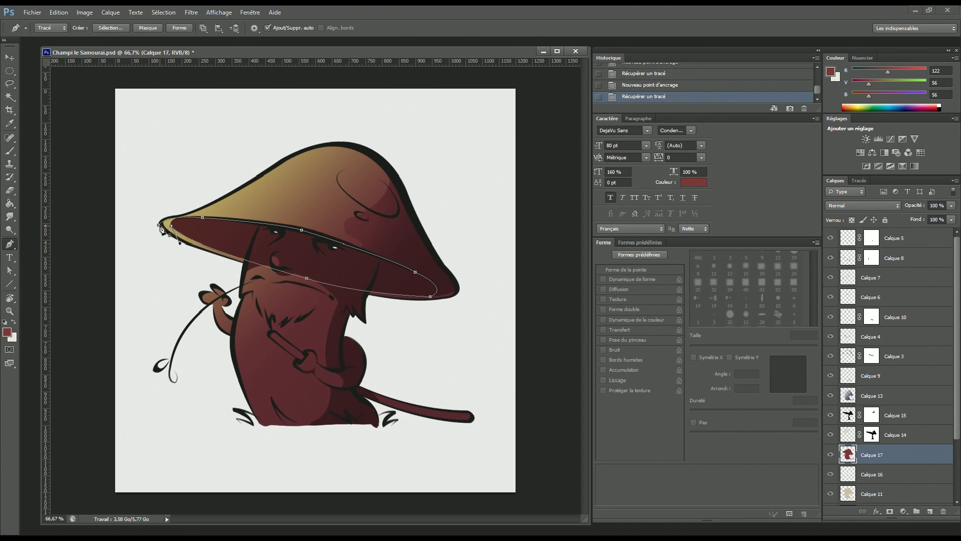
# Load the work path around the hat's underside as a selection and return to the layer list.
pyautogui.click(859, 180)
pyautogui.keyDown('ctrl'); pyautogui.click(838, 199); pyautogui.keyUp('ctrl')
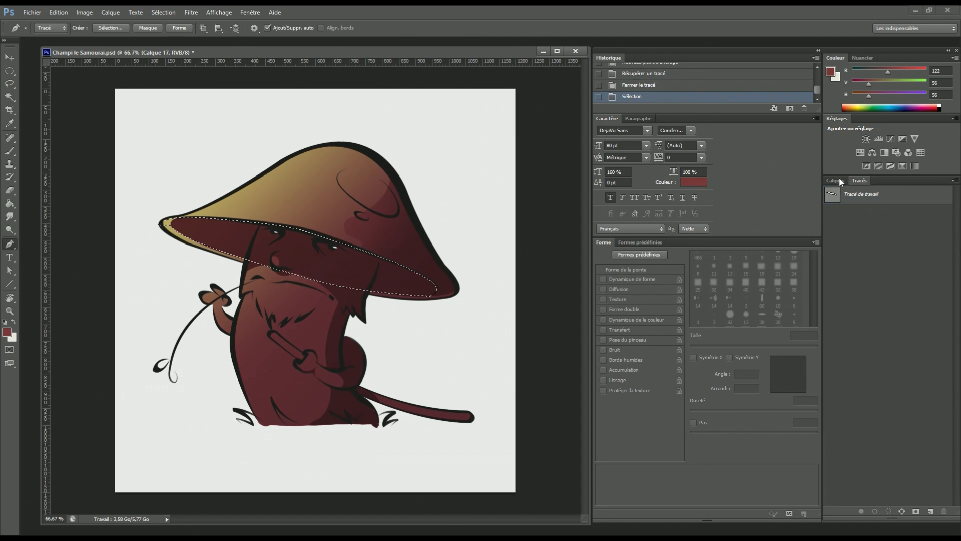
pyautogui.click(835, 180)
pyautogui.hotkey('ctrl', 'shift', 'i')
pyautogui.hotkey('ctrl', 'x')
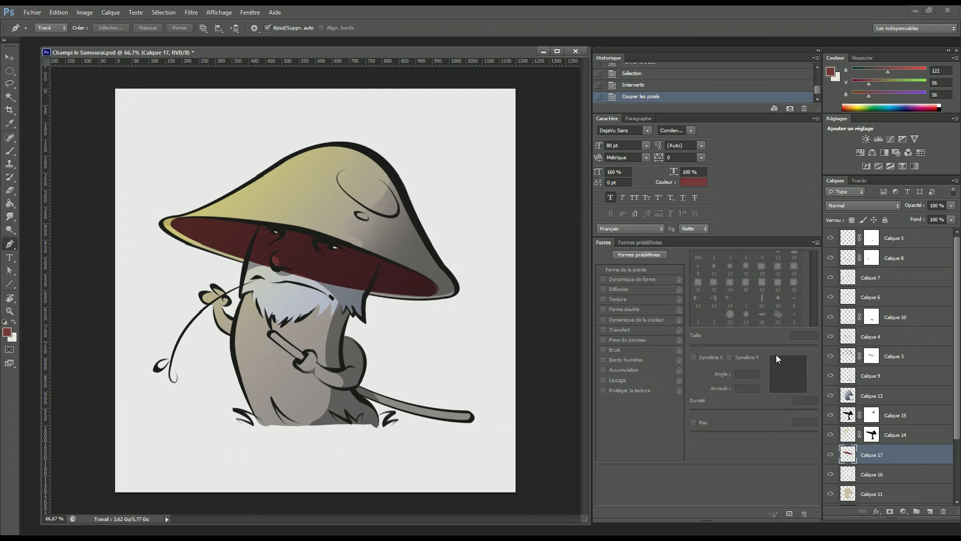
pyautogui.hotkey('ctrl', 'z')
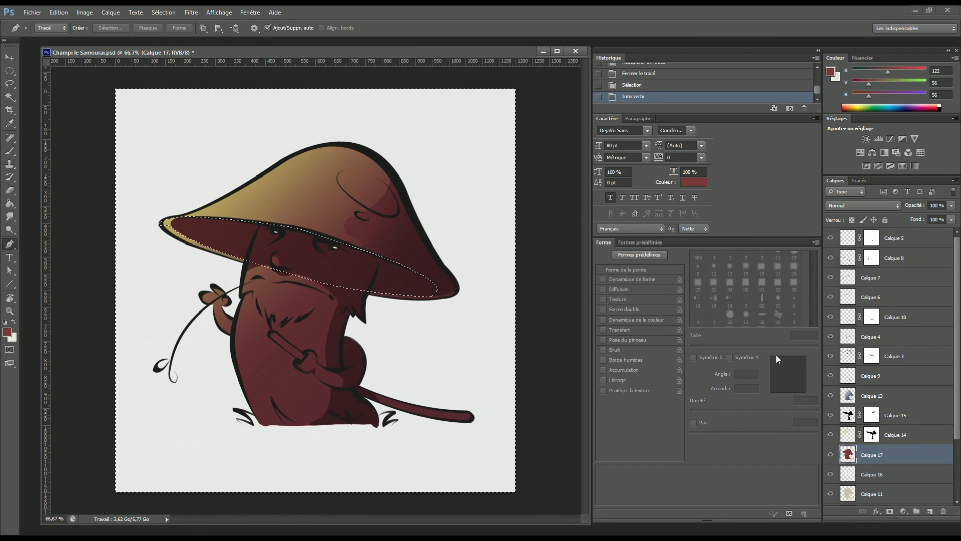
pyautogui.hotkey('ctrl', 'shift', 'i')
# Remove the red shading from the selected hat underside and the lassoed body below, erasing leftovers along the brim on Calque 17.
pyautogui.hotkey('ctrl', 'x')
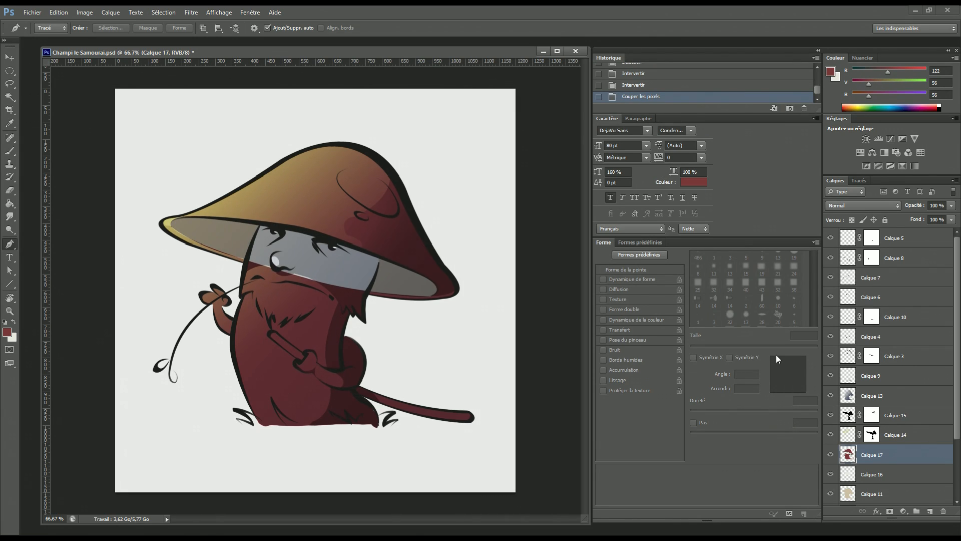
pyautogui.press('l')
pyautogui.moveTo(237, 235)
pyautogui.mouseDown()
pyautogui.moveTo(157, 222)
pyautogui.moveTo(169, 361)
pyautogui.moveTo(340, 461)
pyautogui.moveTo(491, 425)
pyautogui.moveTo(434, 303)
pyautogui.mouseUp()
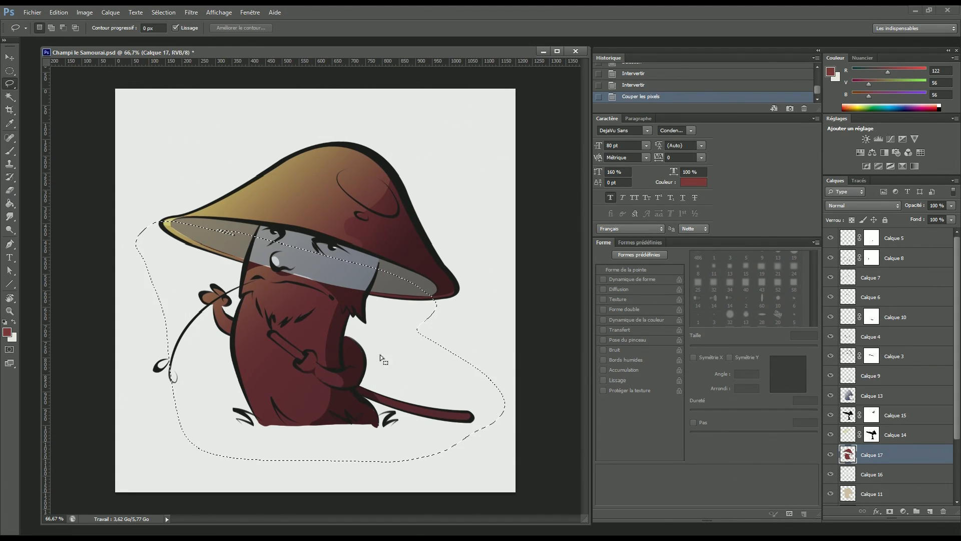
pyautogui.hotkey('ctrl', 'x')
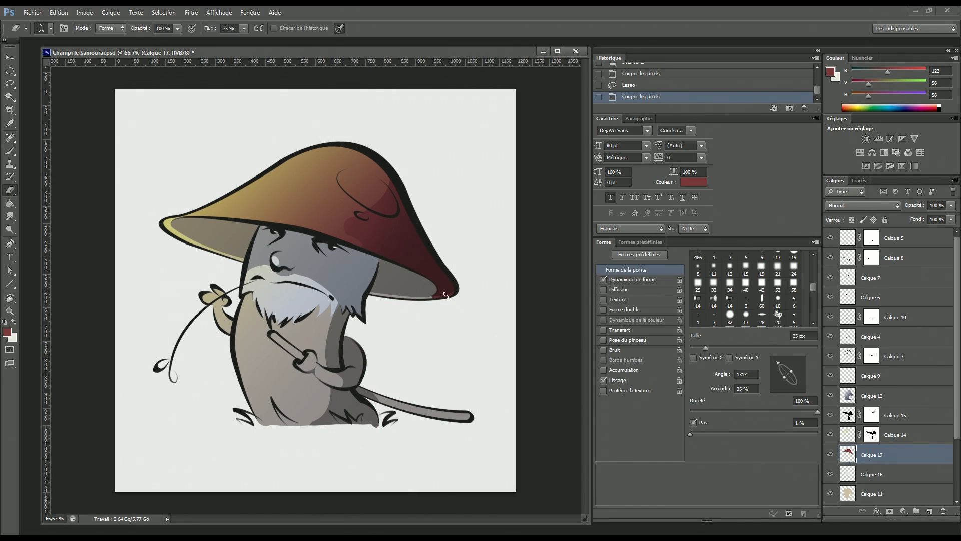
pyautogui.press('e')
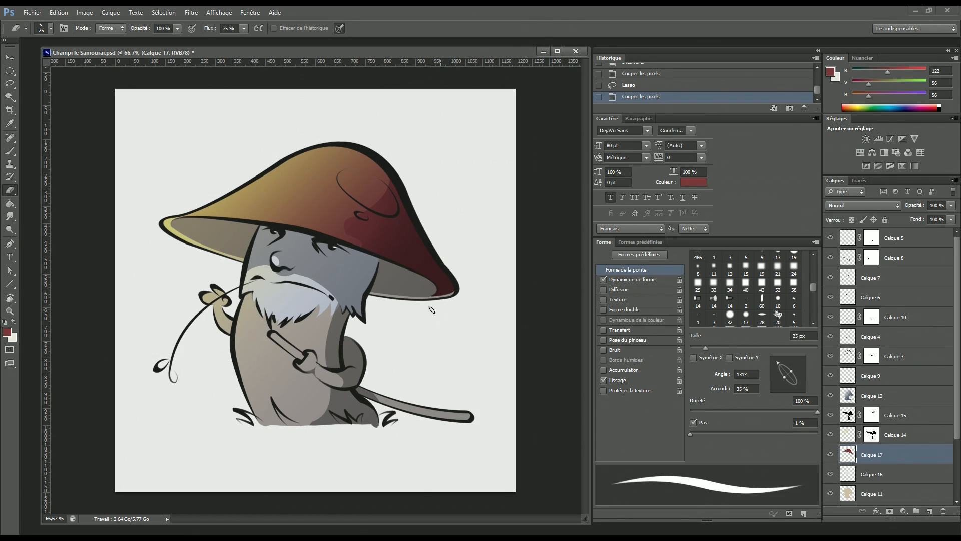
pyautogui.click(450, 338)
# Set Calque 17 to the Produit blend mode at 54 % opacity and save the document.
pyautogui.click(871, 206)
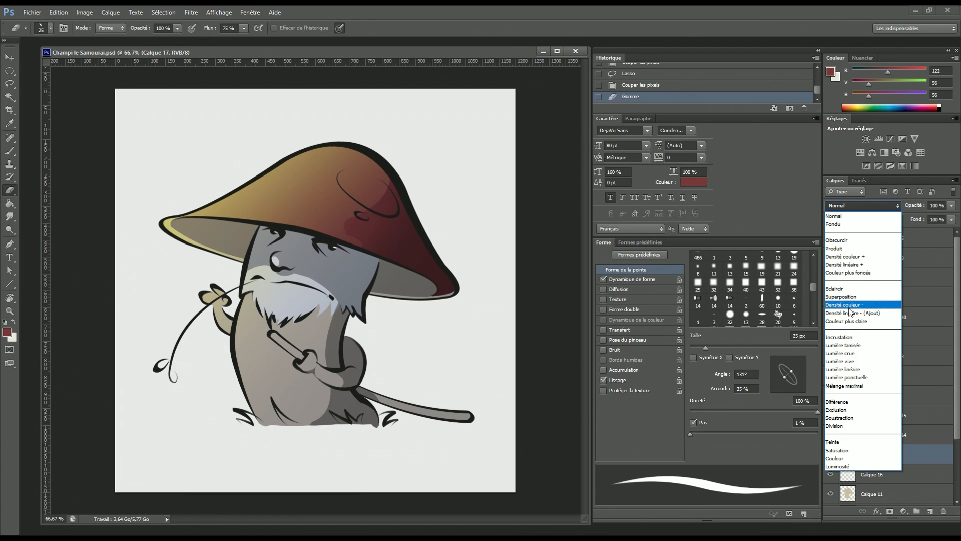
pyautogui.click(868, 337)
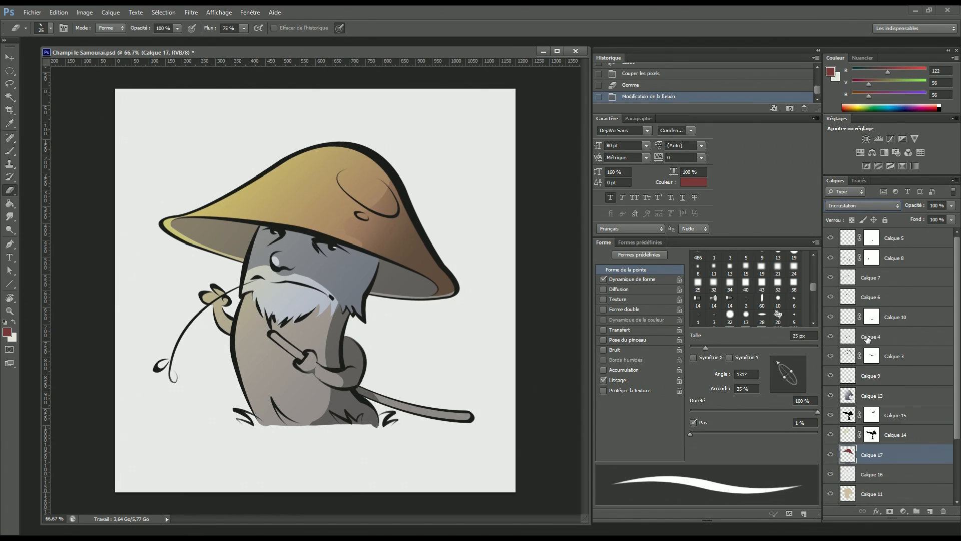
pyautogui.click(870, 210)
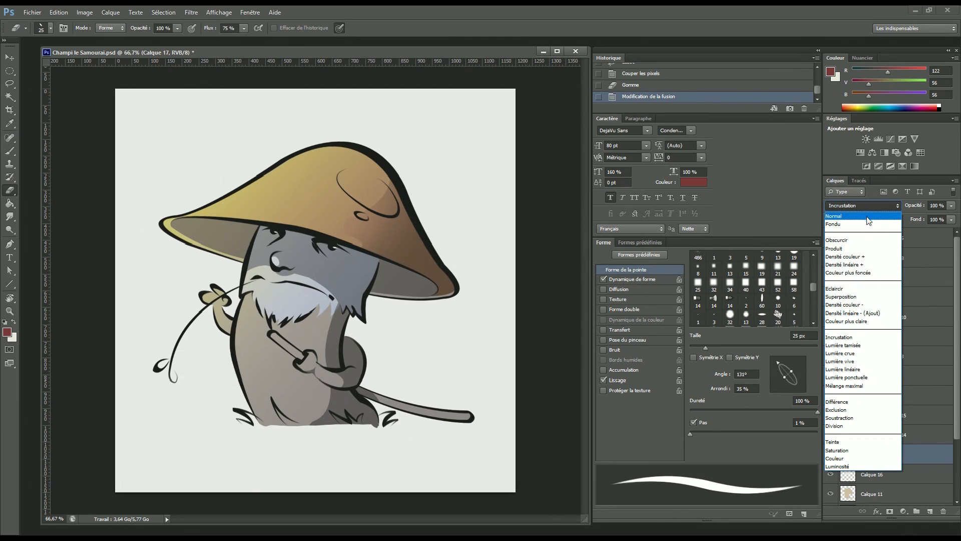
pyautogui.click(864, 241)
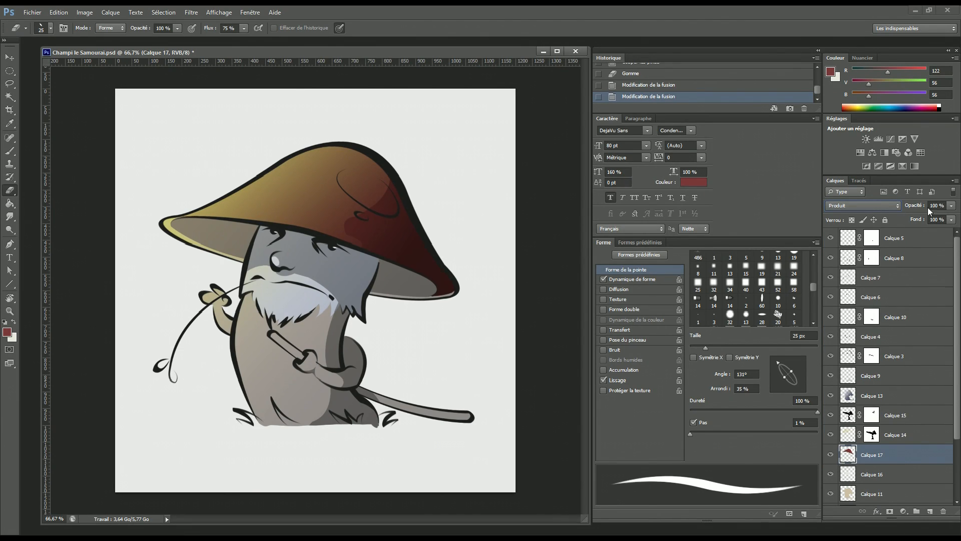
pyautogui.moveTo(952, 210); pyautogui.dragTo(928, 220)
pyautogui.hotkey('ctrl', 's')
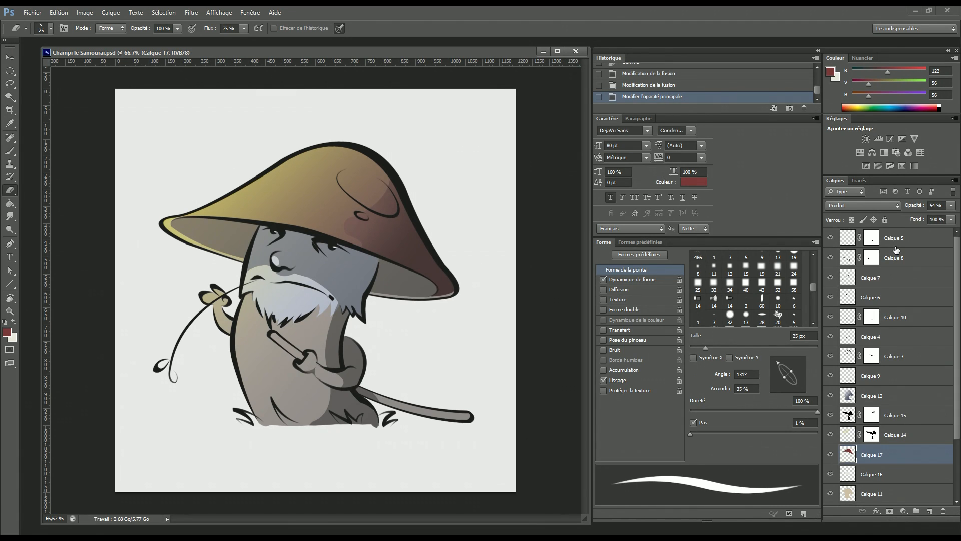
# Flip the whole canvas horizontally to check the drawing.
pyautogui.hotkey('ctrl', '-')
pyautogui.hotkey('ctrl', '-')
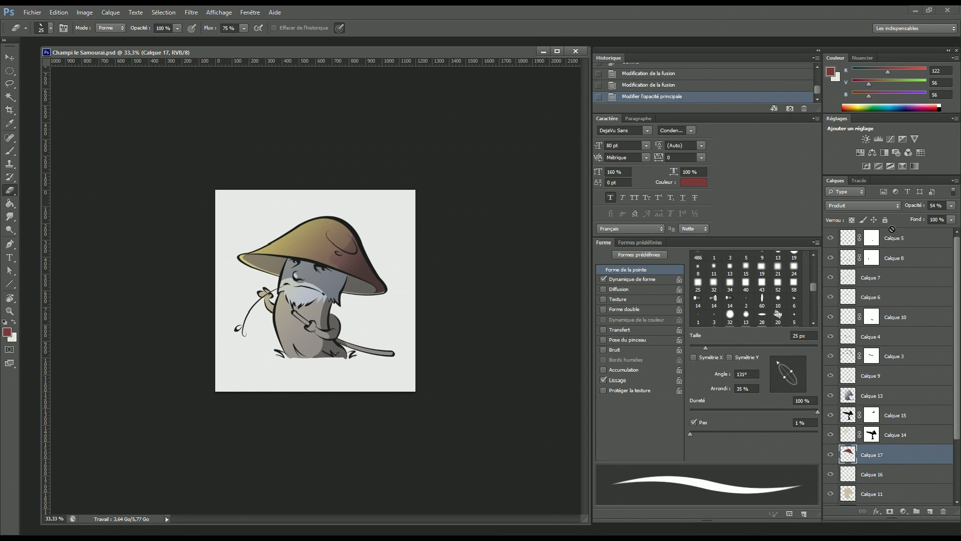
pyautogui.hotkey('ctrl', 'shift', 'h')
pyautogui.hotkey('ctrl', '+')
pyautogui.hotkey('ctrl', '+')
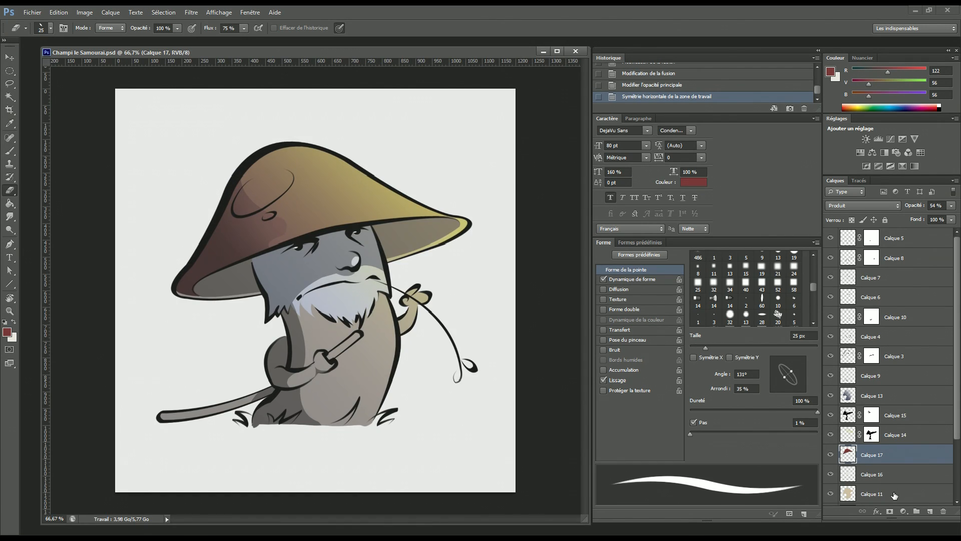
# Add a new layer above Calque 11 and lasso three small spots on the character's lower body.
pyautogui.click(897, 495)
pyautogui.click(932, 512)
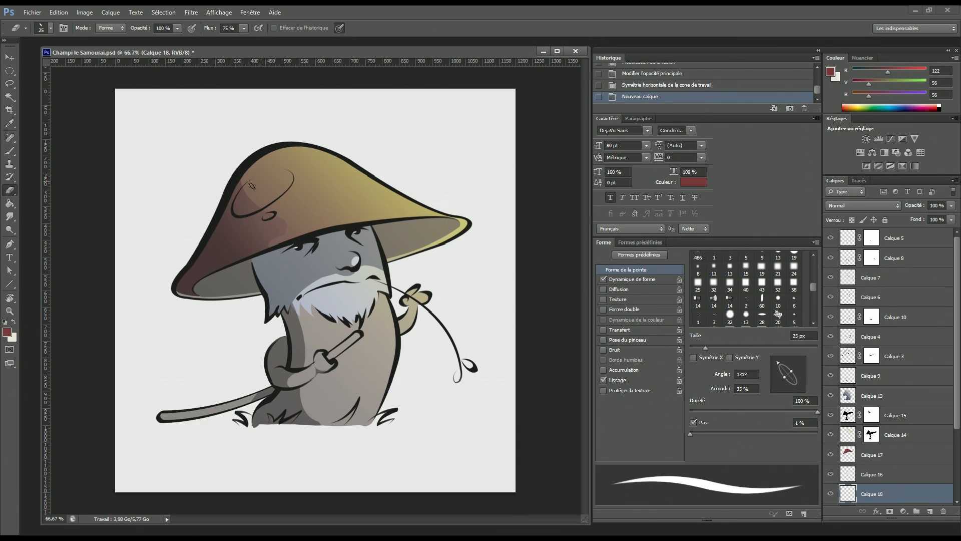
pyautogui.press('l')
pyautogui.moveTo(368, 370)
pyautogui.mouseDown()
pyautogui.moveTo(363, 393)
pyautogui.moveTo(376, 380)
pyautogui.moveTo(373, 368)
pyautogui.moveTo(344, 400)
pyautogui.moveTo(351, 391)
pyautogui.mouseUp()
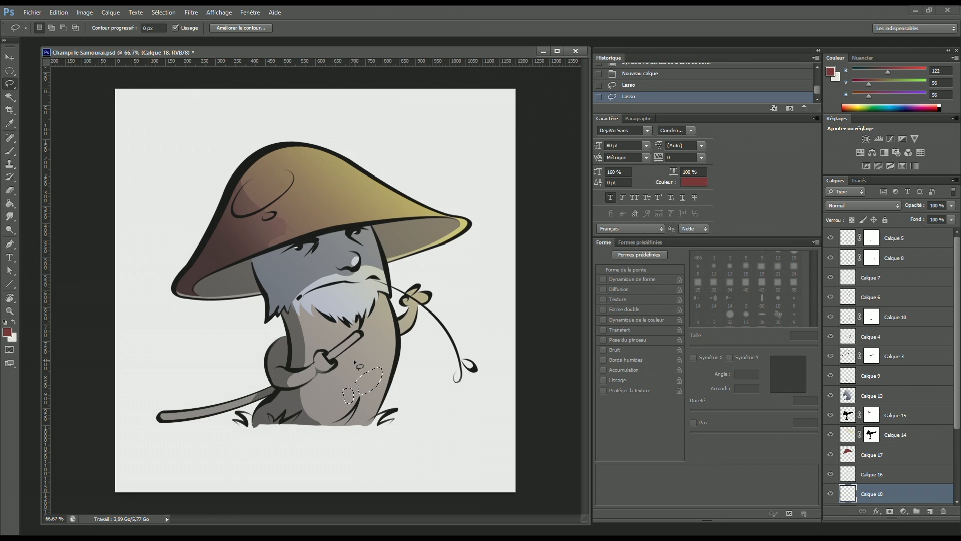
pyautogui.moveTo(342, 375); pyautogui.dragTo(344, 376)
# Set the foreground colour to a beige of RGB 190, 170, 142, starting from a tone sampled on the body.
pyautogui.click(9, 332)
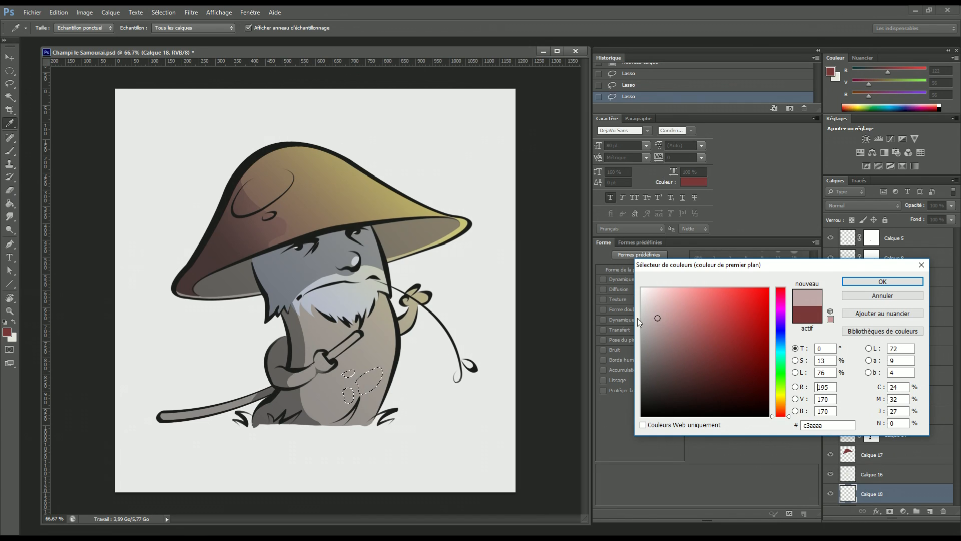
pyautogui.click(386, 324)
pyautogui.click(662, 328)
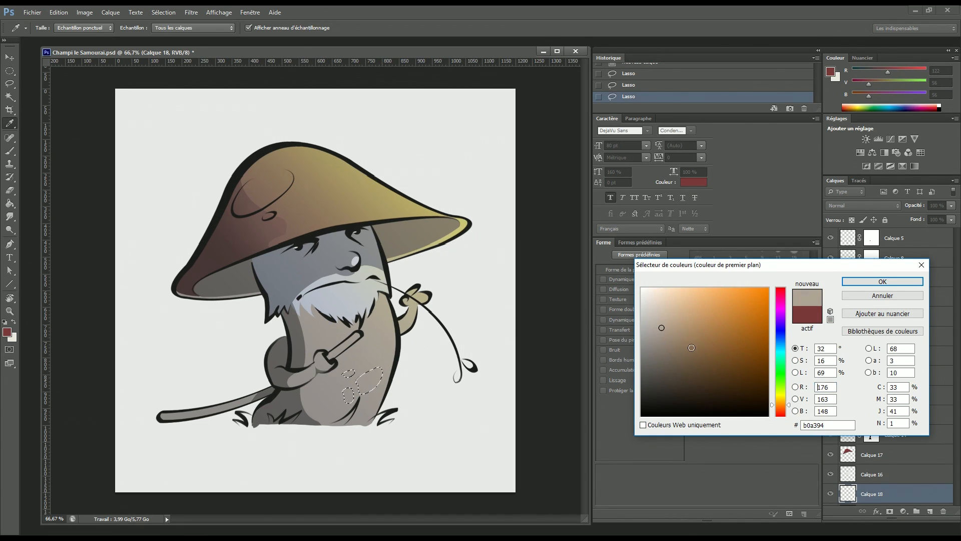
pyautogui.moveTo(663, 327)
pyautogui.mouseDown()
pyautogui.moveTo(656, 332)
pyautogui.moveTo(673, 321)
pyautogui.mouseUp()
pyautogui.click(781, 403)
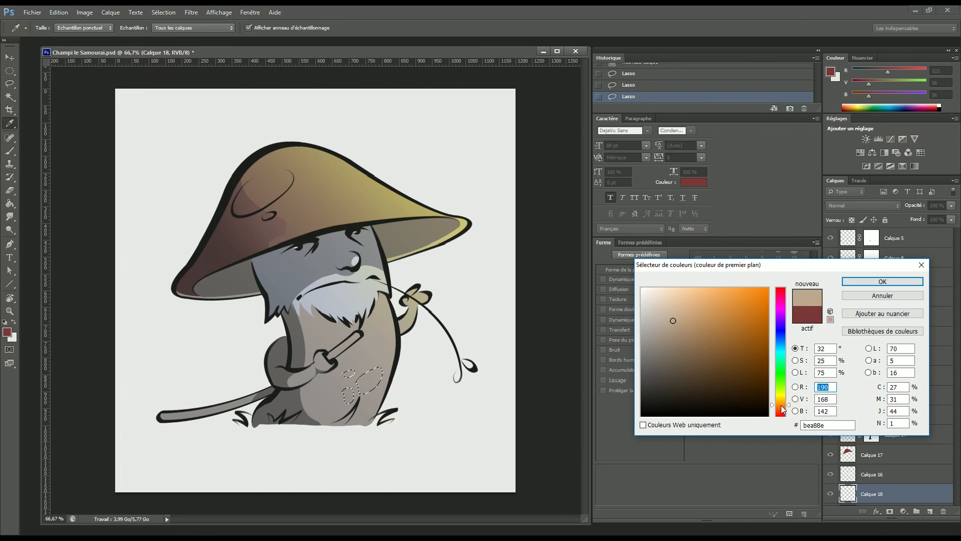
pyautogui.click(849, 291)
# Fill the lassoed body spots with the beige foreground colour and deselect them.
pyautogui.press('g')
pyautogui.click(370, 389)
pyautogui.hotkey('ctrl', 'd')
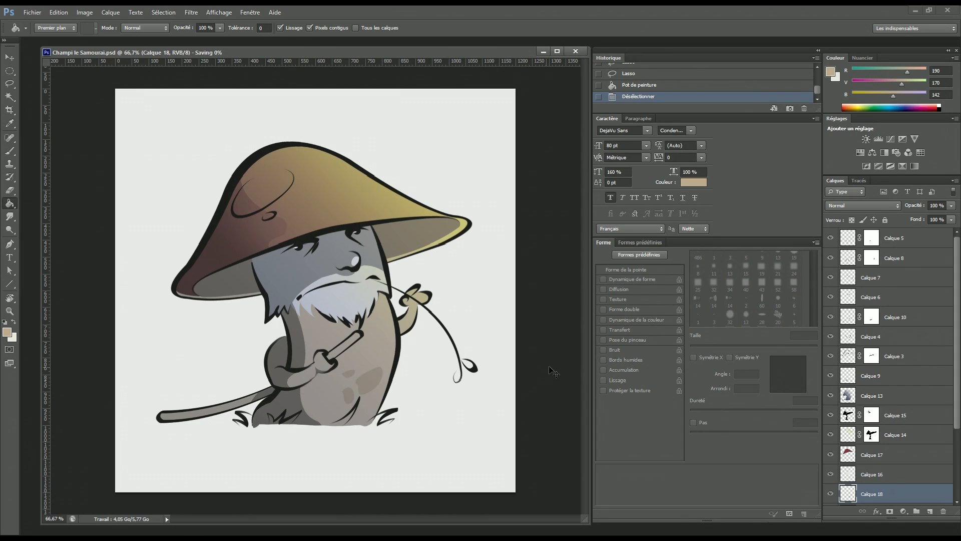
# Trace a closed Pen path around the large oval spot on top of the hat.
pyautogui.press('p')
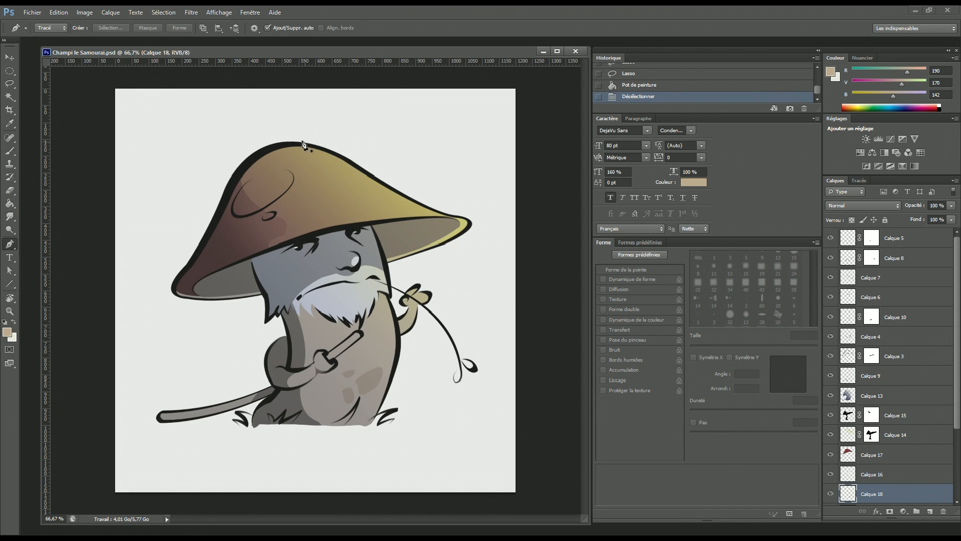
pyautogui.click(264, 172)
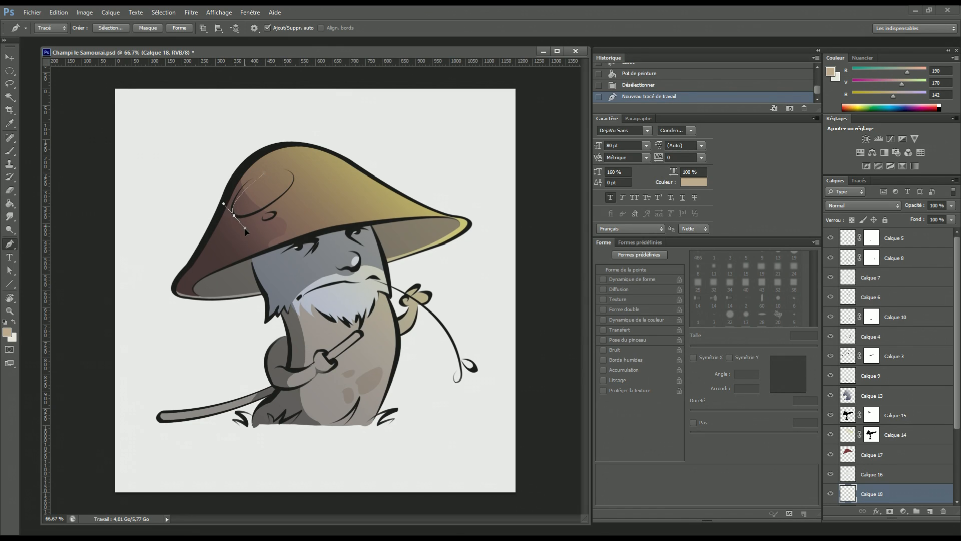
pyautogui.moveTo(239, 244); pyautogui.dragTo(243, 247)
pyautogui.keyDown('alt'); pyautogui.click(234, 216); pyautogui.keyUp('alt')
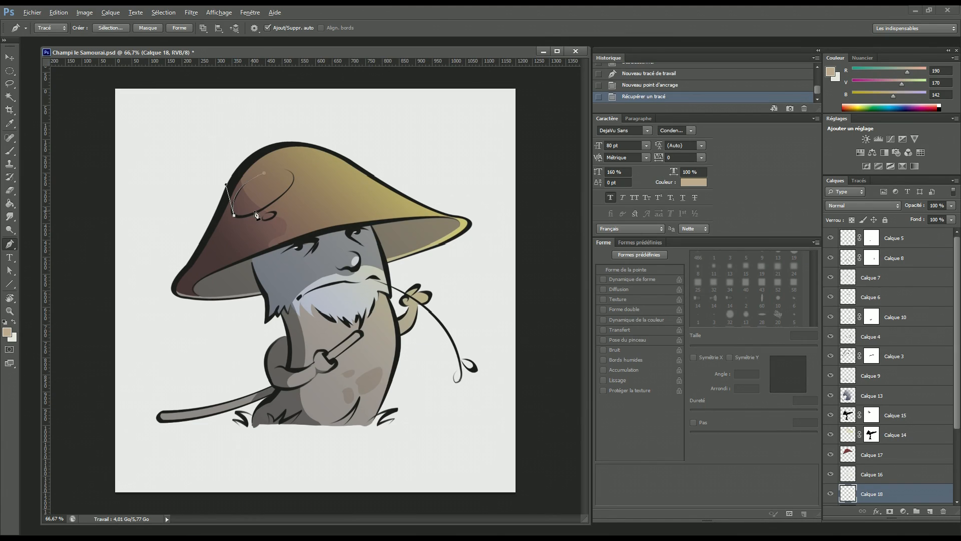
pyautogui.moveTo(263, 209); pyautogui.dragTo(277, 200)
pyautogui.keyDown('alt'); pyautogui.click(263, 209); pyautogui.keyUp('alt')
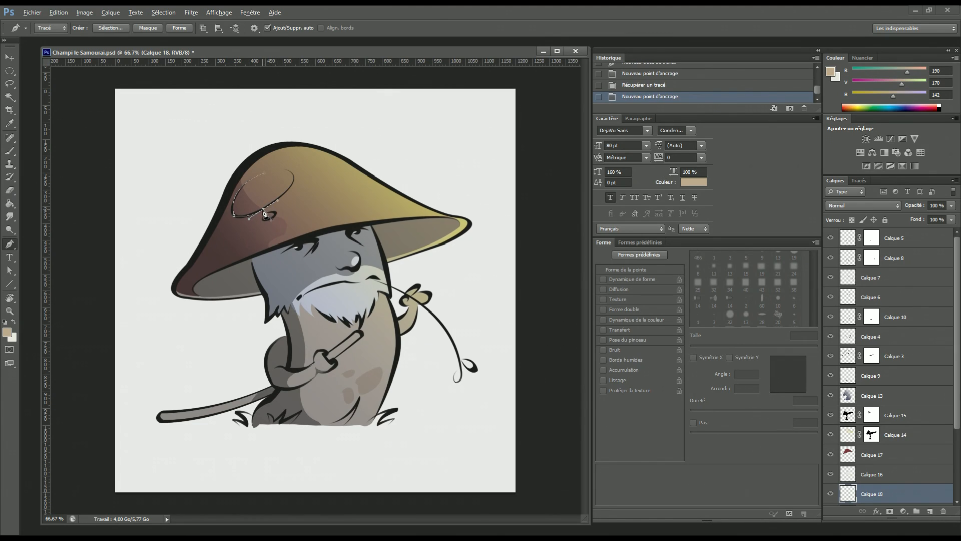
pyautogui.moveTo(251, 166); pyautogui.dragTo(252, 162)
pyautogui.keyDown('alt'); pyautogui.click(284, 171); pyautogui.keyUp('alt')
pyautogui.click(259, 175)
# Trace a second closed Pen path around the small spot beneath the large oval on the hat.
pyautogui.moveTo(274, 214); pyautogui.dragTo(264, 222)
pyautogui.click(261, 220)
pyautogui.click(263, 220)
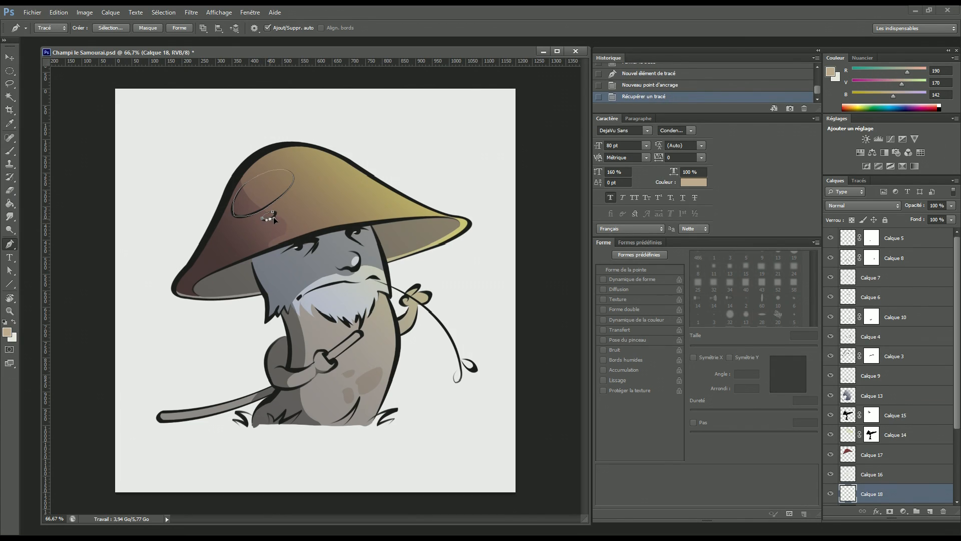
pyautogui.click(278, 219)
pyautogui.click(273, 219)
pyautogui.click(266, 212)
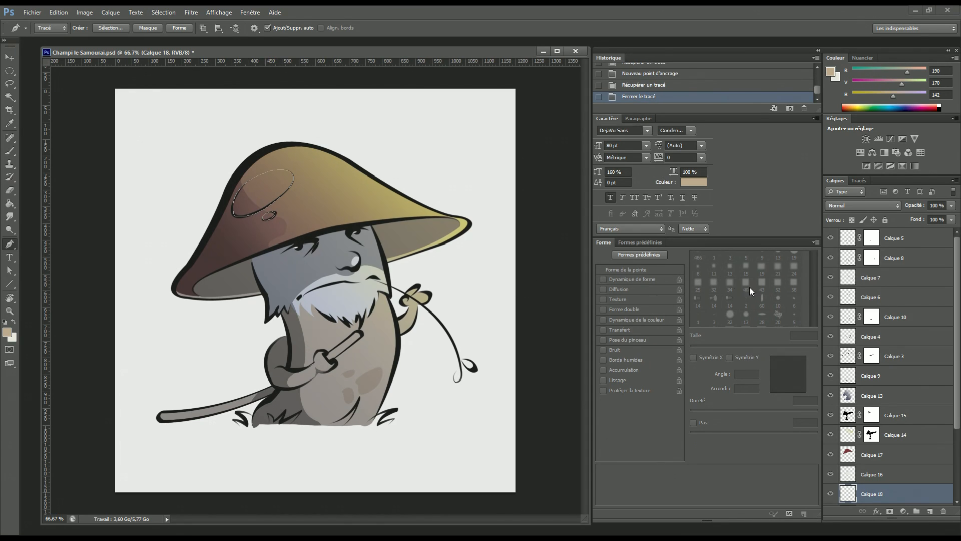
# Load the hat spot paths as a selection, fill the large oval with the beige foreground colour on Calque 18, and deselect.
pyautogui.click(859, 181)
pyautogui.keyDown('ctrl'); pyautogui.click(842, 193); pyautogui.keyUp('ctrl')
pyautogui.click(835, 180)
pyautogui.press('g')
pyautogui.click(270, 191)
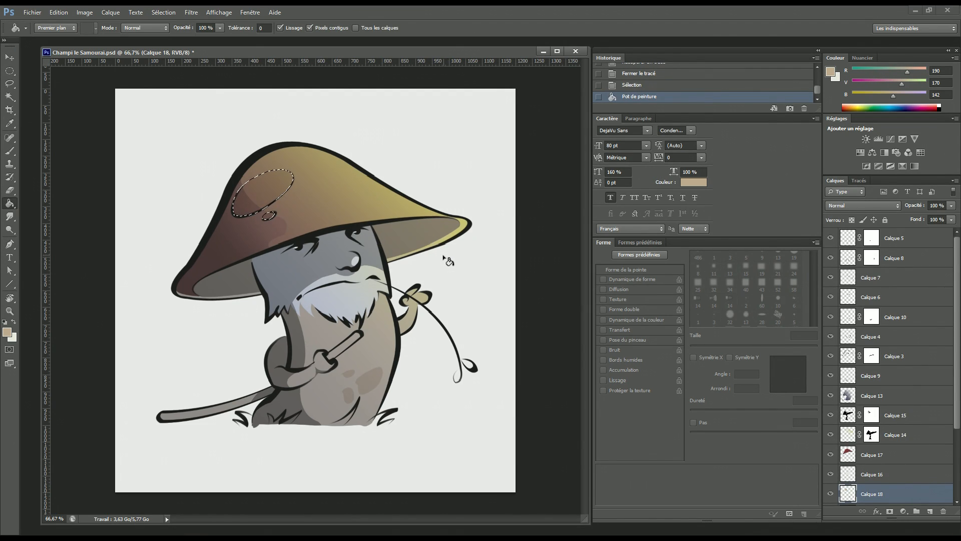
pyautogui.hotkey('ctrl', 'd')
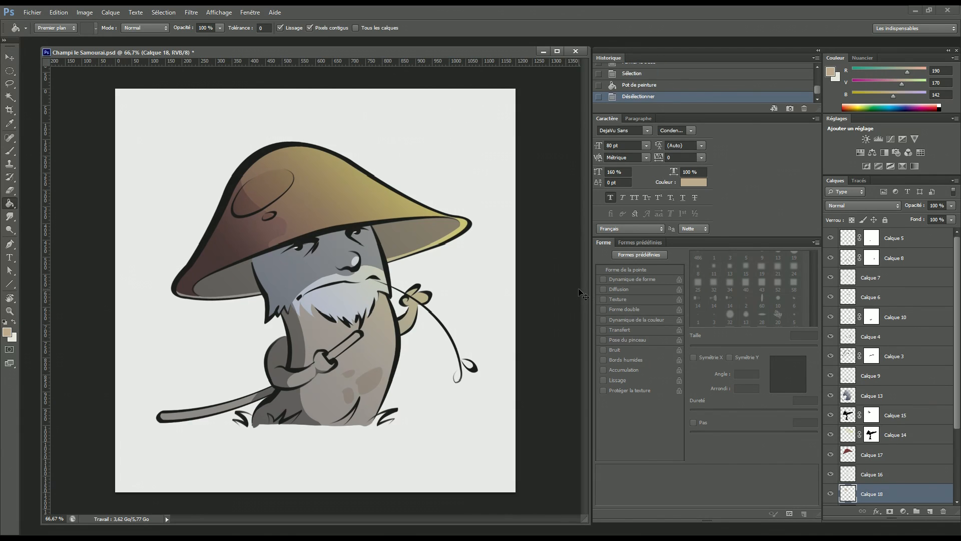
# Undo the deselection and the beige fill of the hat spots, and create a new layer above Calque 18.
pyautogui.hotkey('ctrl', 'z')
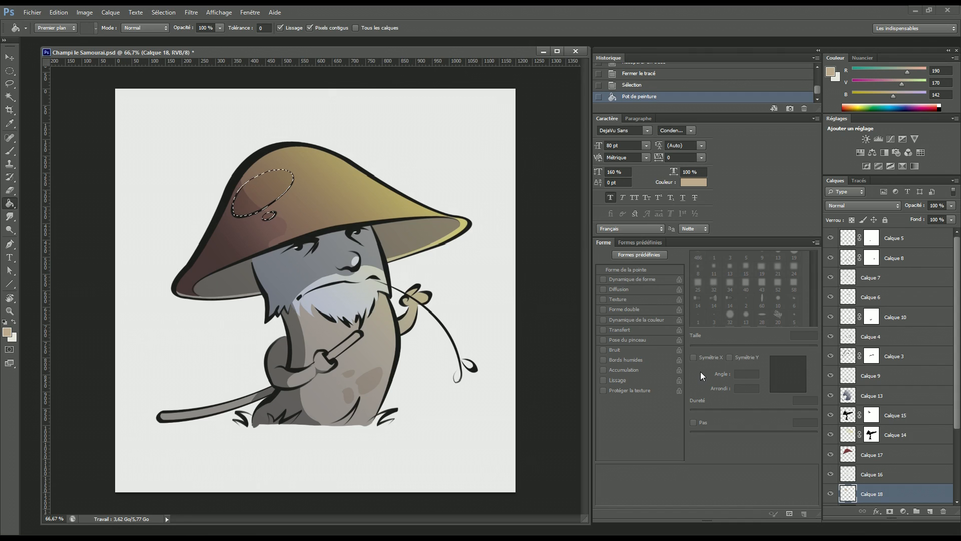
pyautogui.hotkey('ctrl', 'z')
pyautogui.click(925, 512)
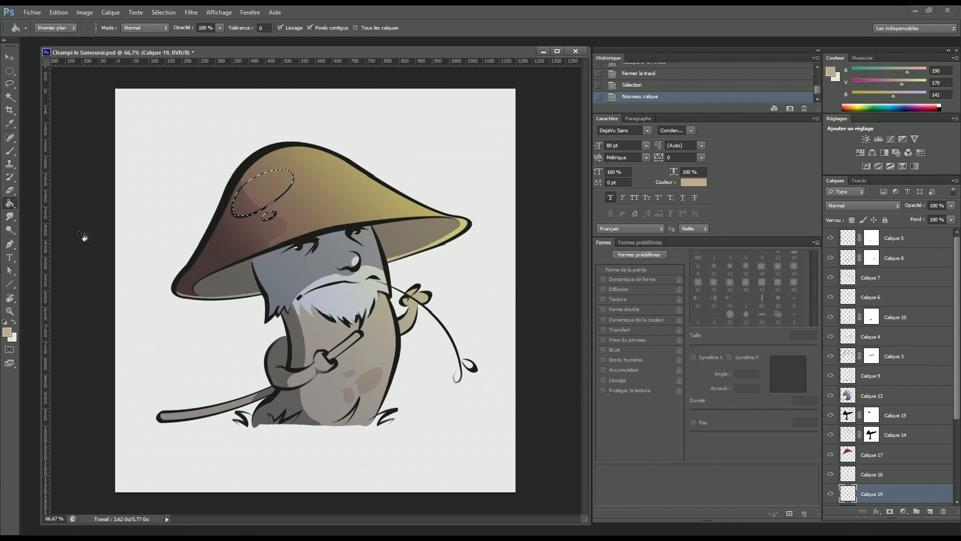
# Set the foreground colour to the light pinkish beige e8cebf.
pyautogui.click(7, 332)
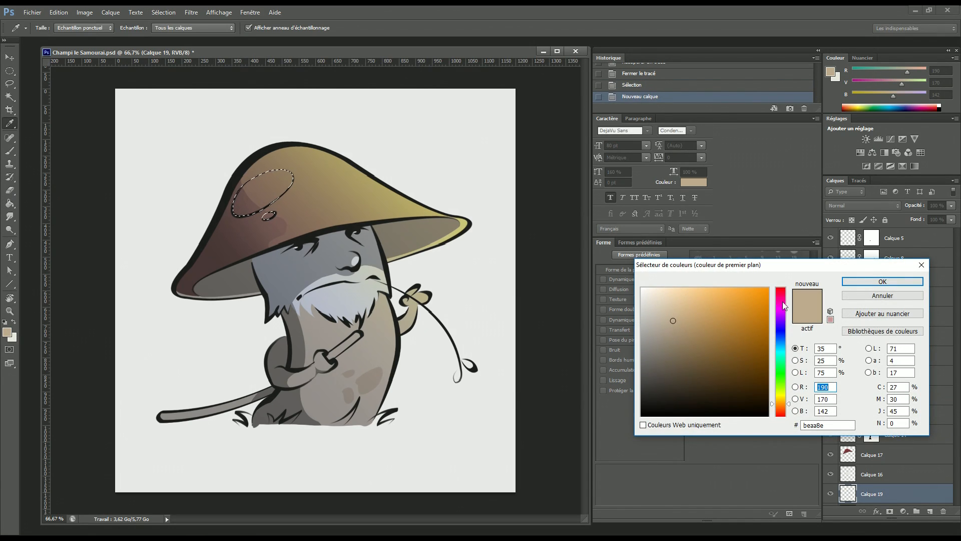
pyautogui.click(664, 299)
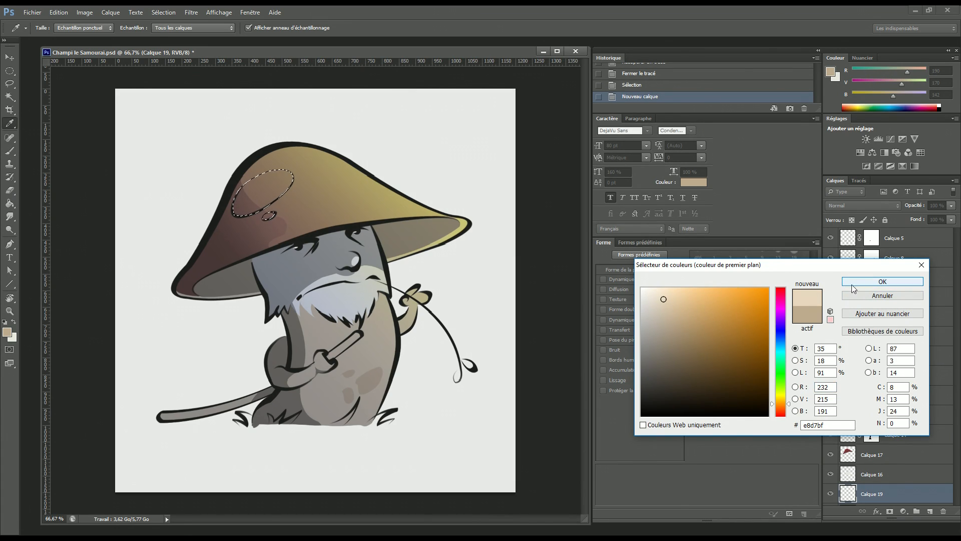
pyautogui.moveTo(781, 403); pyautogui.dragTo(781, 408)
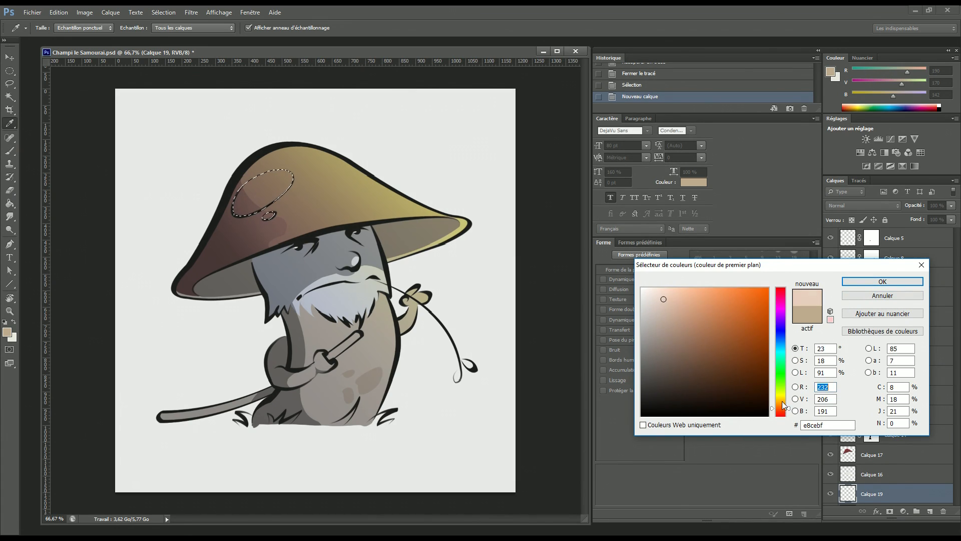
pyautogui.click(863, 284)
# Fill the selected hat spots with the light beige foreground colour on Calque 19 and deselect.
pyautogui.press('g')
pyautogui.click(267, 199)
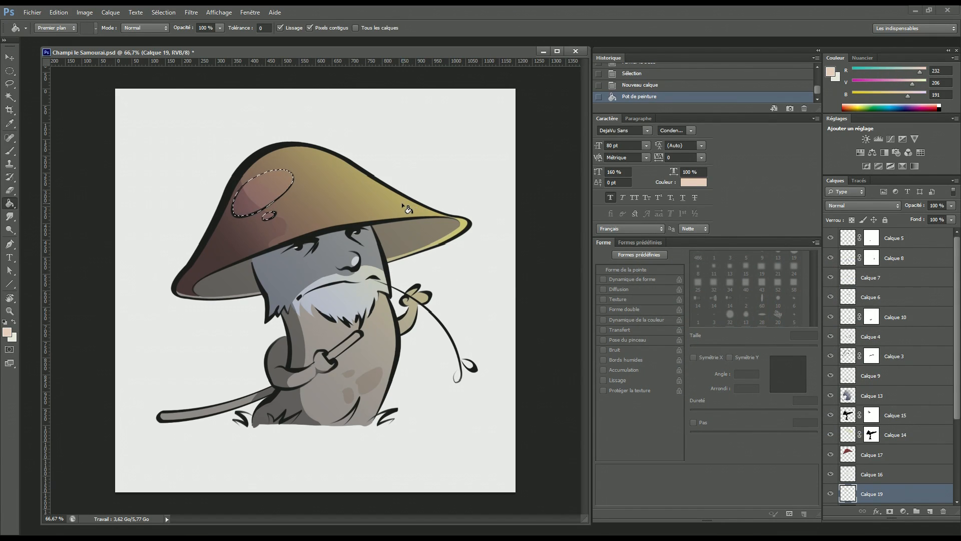
pyautogui.hotkey('ctrl', 'd')
# Move Calque 19 above Calque 17 and erase along the upper-left edge of the large hat spot.
pyautogui.moveTo(916, 498); pyautogui.dragTo(919, 443)
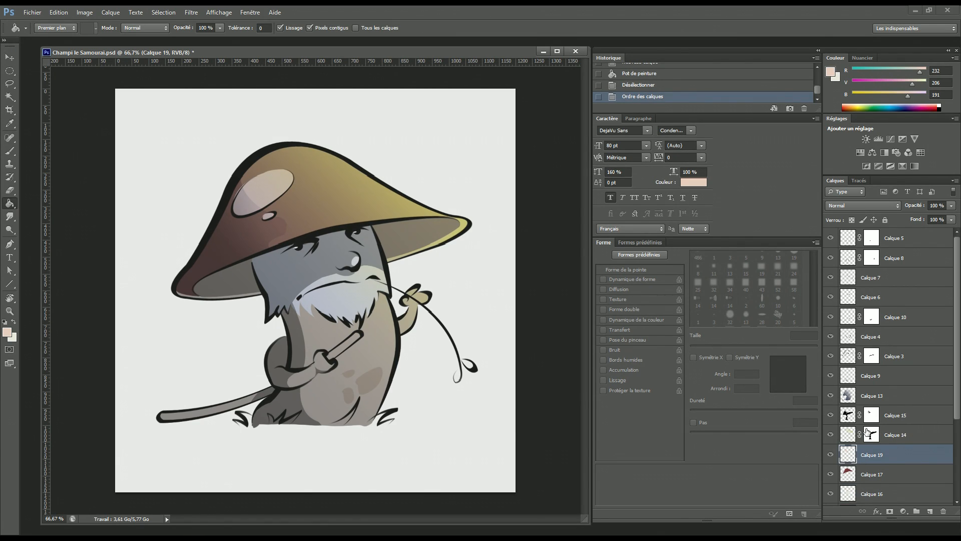
pyautogui.press('e')
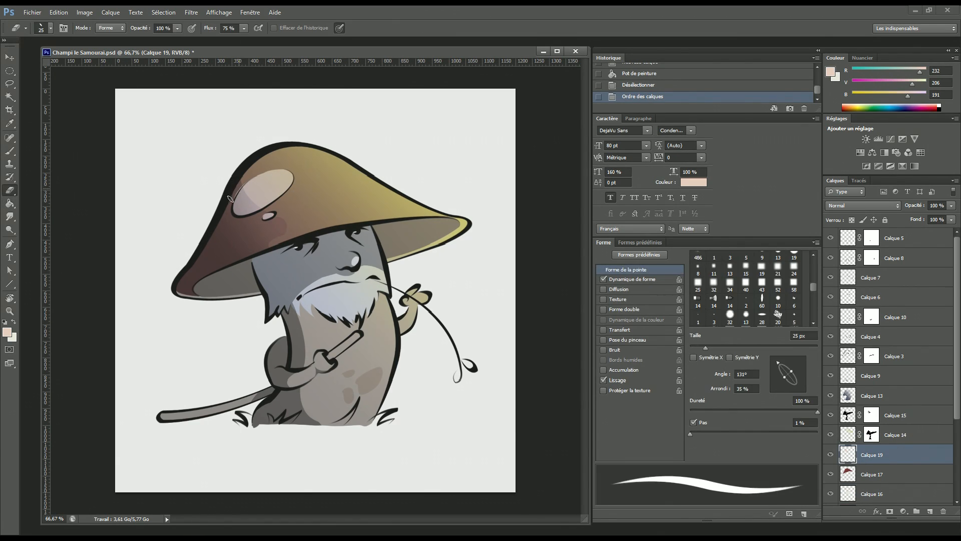
pyautogui.moveTo(242, 182); pyautogui.dragTo(283, 169)
# Set Calque 19 to the Incrustation blend mode at 50% opacity, trying Produit first.
pyautogui.click(878, 209)
pyautogui.click(881, 256)
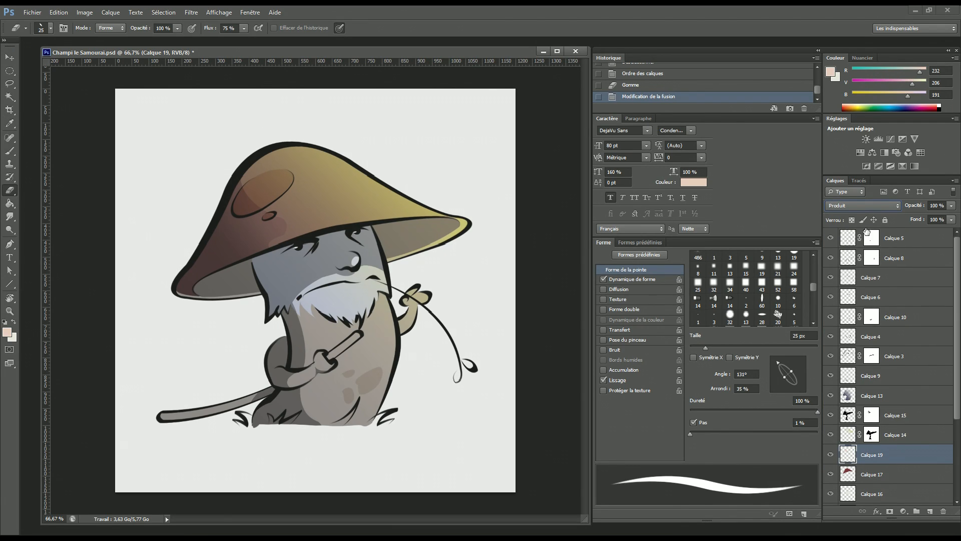
pyautogui.click(876, 206)
pyautogui.click(873, 338)
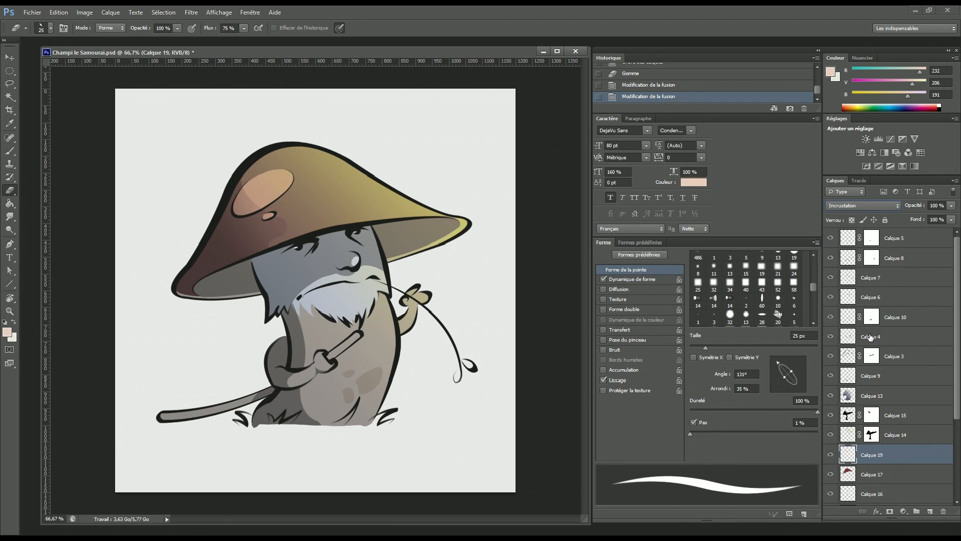
pyautogui.click(953, 210)
pyautogui.moveTo(950, 217); pyautogui.dragTo(928, 220)
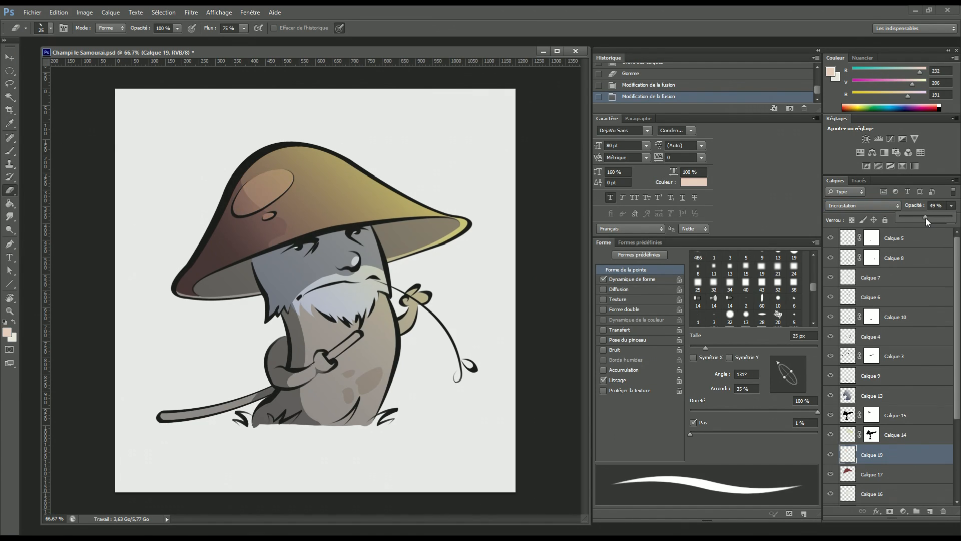
pyautogui.moveTo(927, 223); pyautogui.dragTo(927, 223)
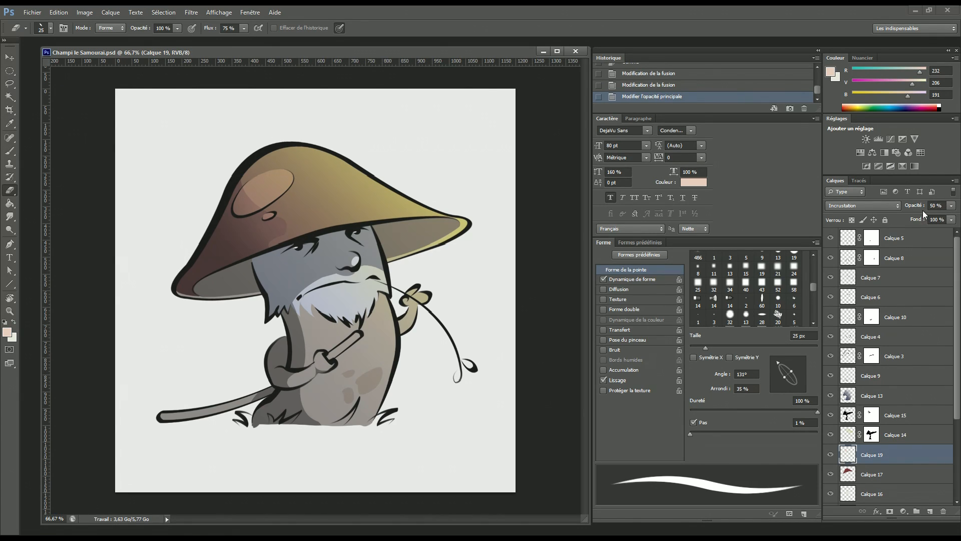
# Check the overall composition by flipping the canvas horizontally and back again.
pyautogui.hotkey('ctrl', '-')
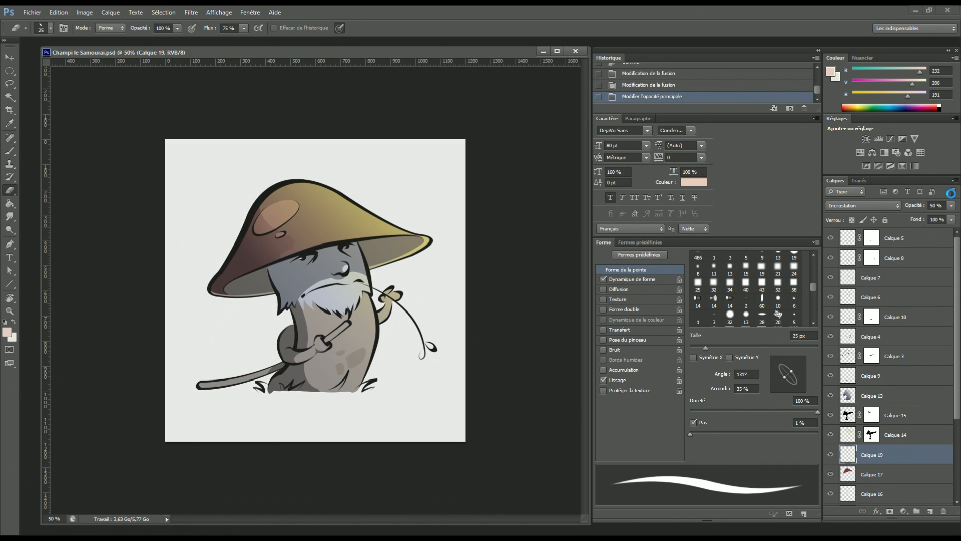
pyautogui.hotkey('ctrl', 'shift', 'h')
pyautogui.hotkey('ctrl', 'shift', 'h')
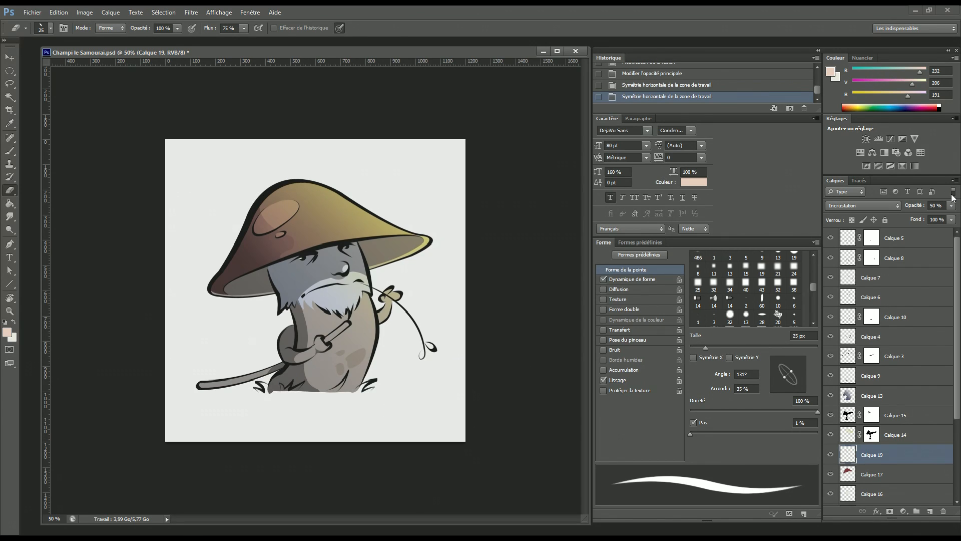
pyautogui.hotkey('ctrl', '+')
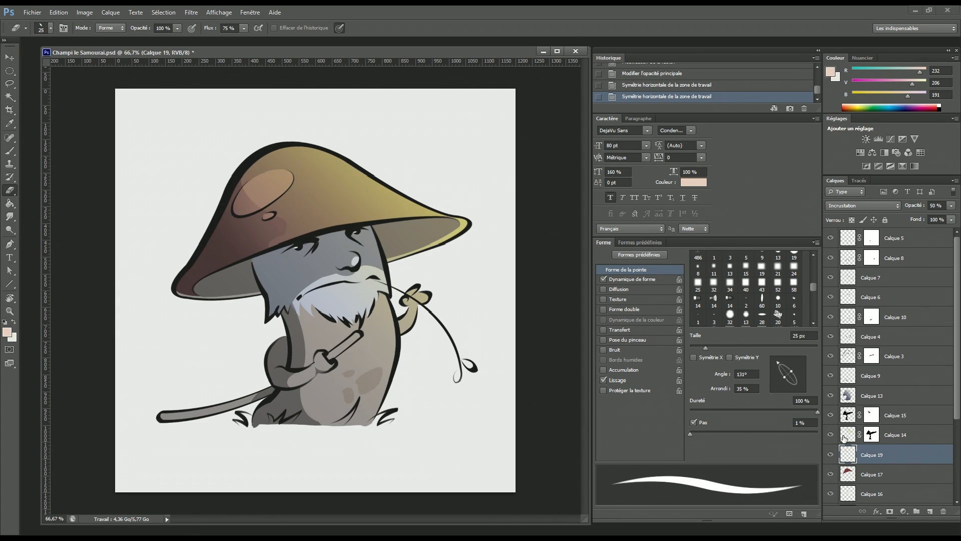
# Toggle the visibility of Calque 14, Calque 18 and Calque 16 to check what each layer contains.
pyautogui.click(831, 434)
pyautogui.click(831, 434)
pyautogui.moveTo(958, 385); pyautogui.dragTo(948, 429)
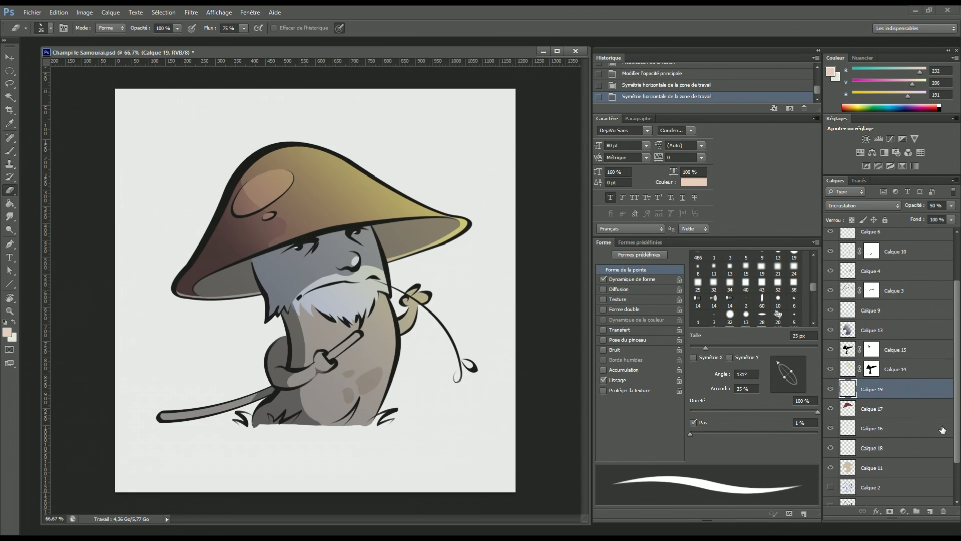
pyautogui.click(830, 448)
pyautogui.click(831, 448)
pyautogui.click(831, 429)
pyautogui.click(831, 428)
# Create a new layer above Calque 16 and load the face and beard pixels of Calque 16 as a selection.
pyautogui.click(920, 432)
pyautogui.click(930, 511)
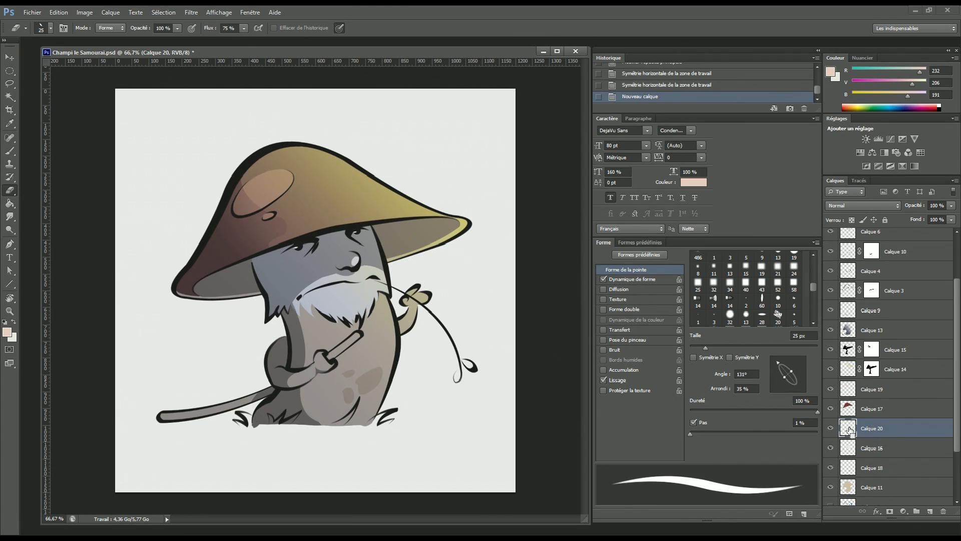
pyautogui.keyDown('ctrl'); pyautogui.click(849, 432); pyautogui.keyUp('ctrl')
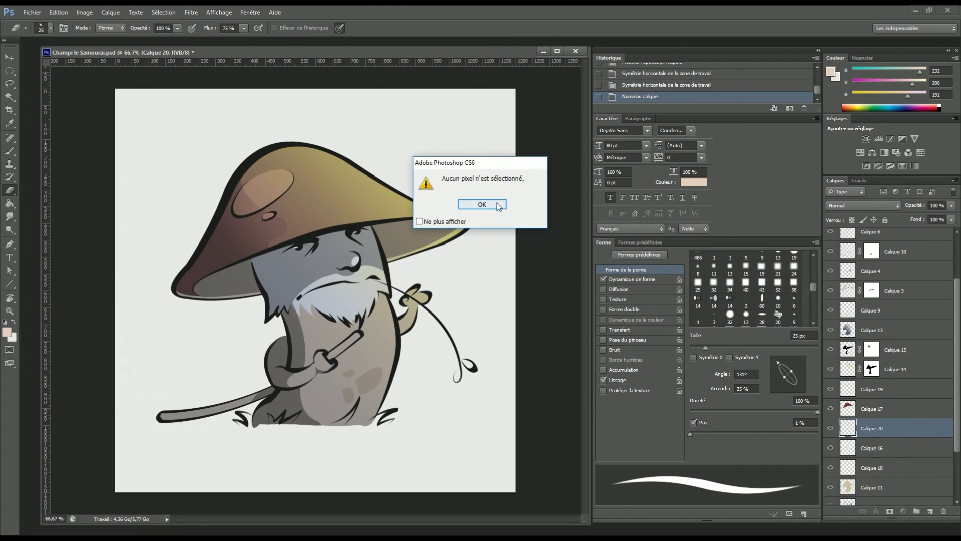
pyautogui.click(482, 204)
pyautogui.keyDown('ctrl'); pyautogui.click(852, 452); pyautogui.keyUp('ctrl')
pyautogui.keyDown('ctrl'); pyautogui.click(852, 452); pyautogui.keyUp('ctrl')
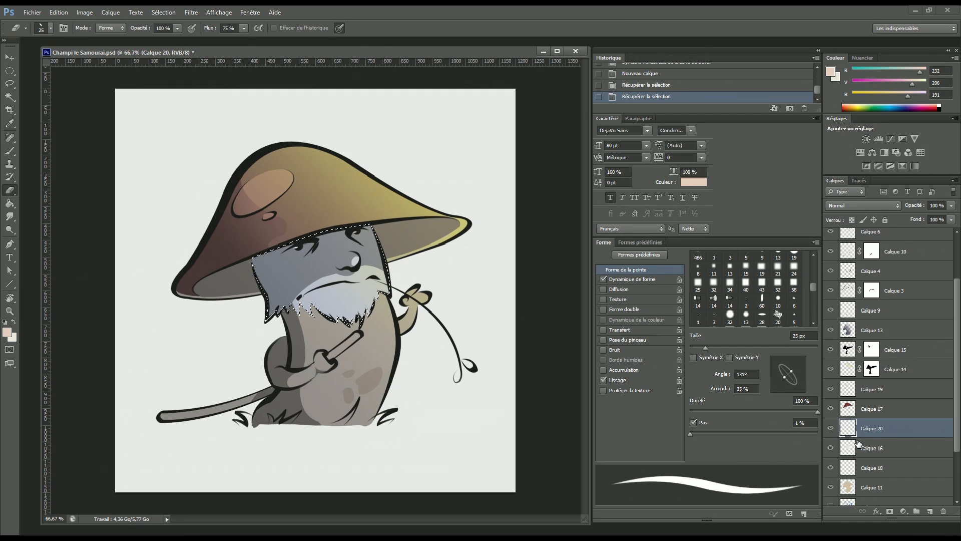
# Set the foreground colour to black, fill the face and beard selection on Calque 20, and deselect.
pyautogui.click(8, 332)
pyautogui.moveTo(658, 356); pyautogui.dragTo(642, 416)
pyautogui.click(882, 281)
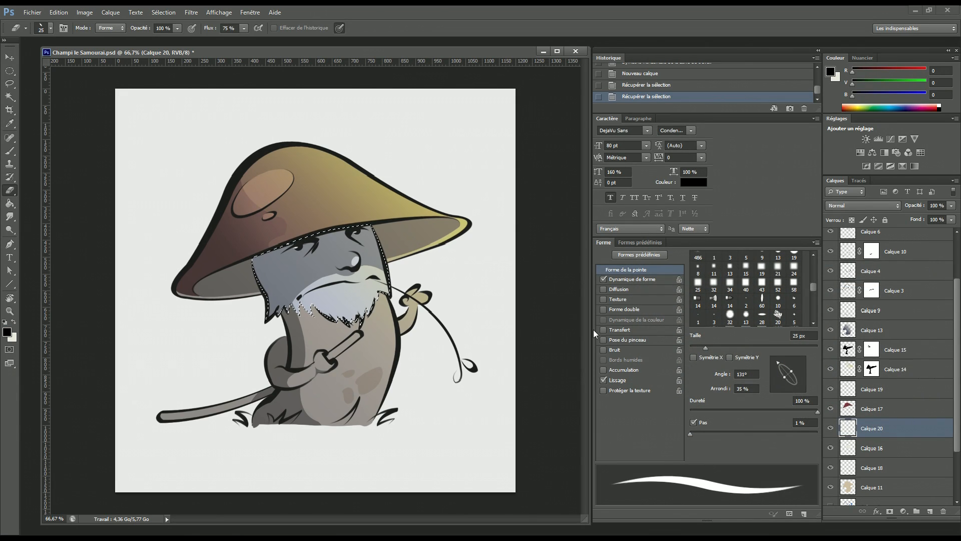
pyautogui.press('g')
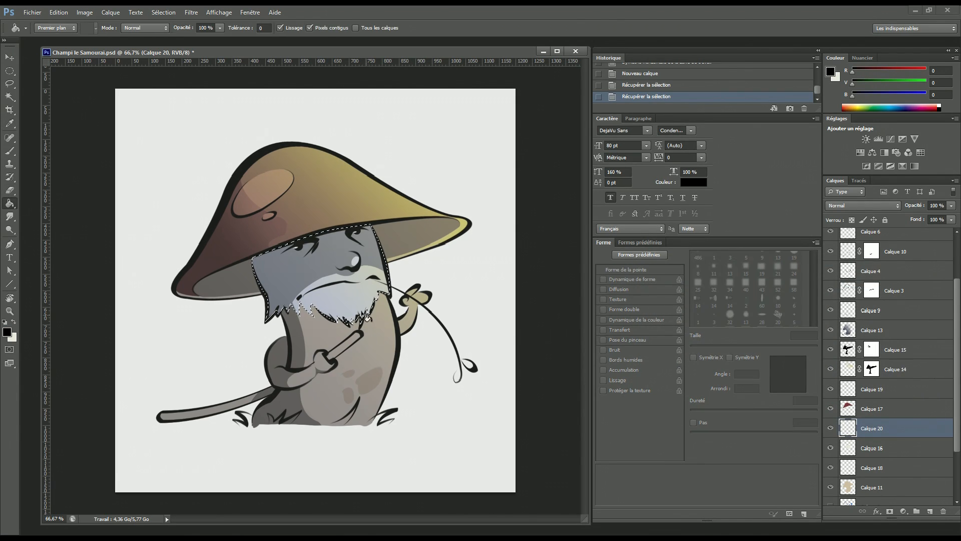
pyautogui.click(304, 277)
pyautogui.hotkey('ctrl', 'd')
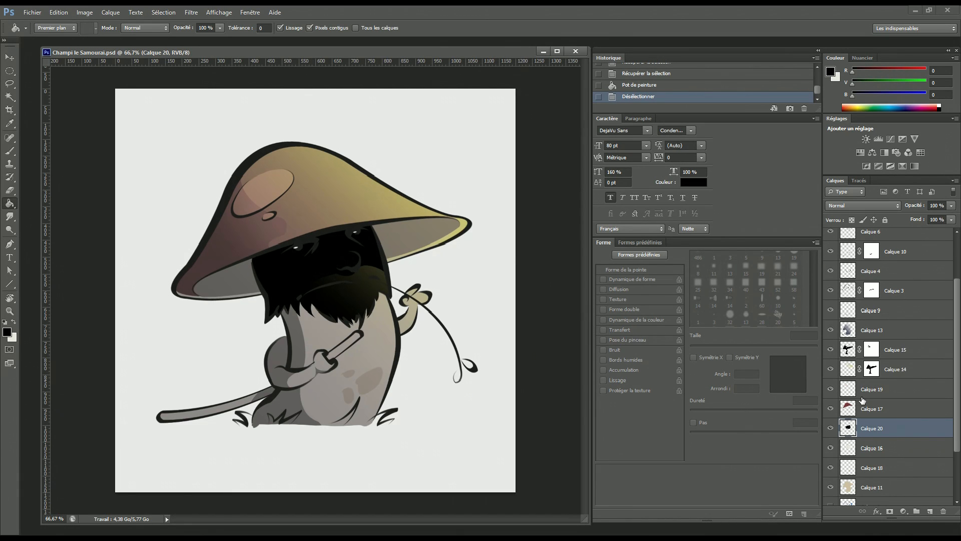
# Add a layer mask to Calque 20, load the layer's pixels as a selection, and apply light radial gradients across the face on the mask.
pyautogui.click(889, 511)
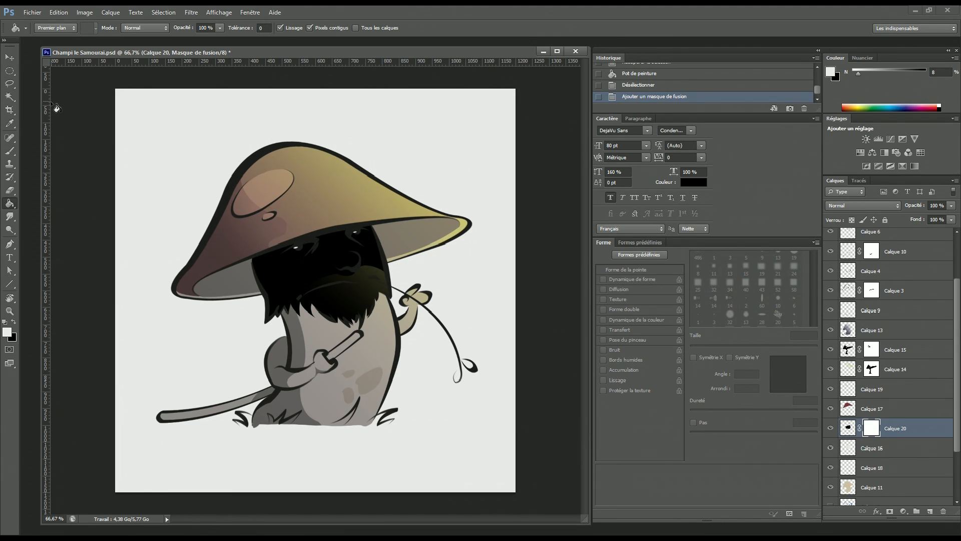
pyautogui.moveTo(9, 203)
pyautogui.mouseDown()
pyautogui.moveTo(44, 211)
pyautogui.moveTo(50, 204)
pyautogui.mouseUp()
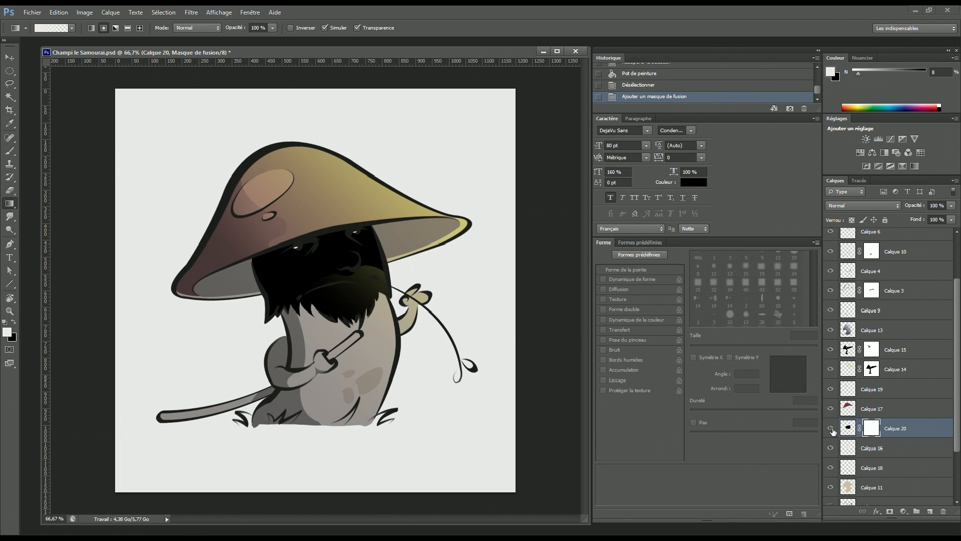
pyautogui.keyDown('ctrl'); pyautogui.click(849, 428); pyautogui.keyUp('ctrl')
pyautogui.moveTo(271, 253); pyautogui.dragTo(391, 326)
pyautogui.moveTo(269, 216); pyautogui.dragTo(385, 326)
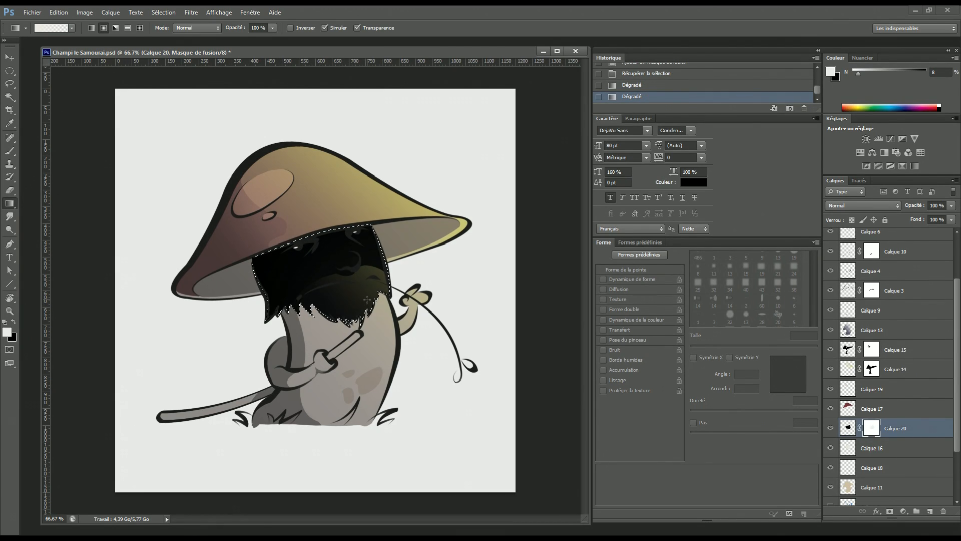
# Fade out the black over the lower-right face and beard with a black radial gradient on the Calque 20 mask.
pyautogui.click(14, 323)
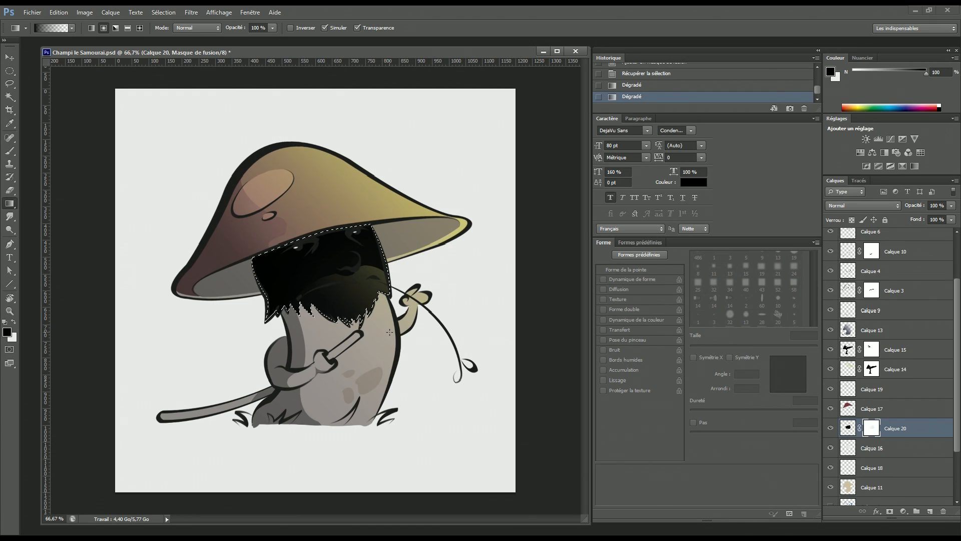
pyautogui.moveTo(258, 234); pyautogui.dragTo(271, 262)
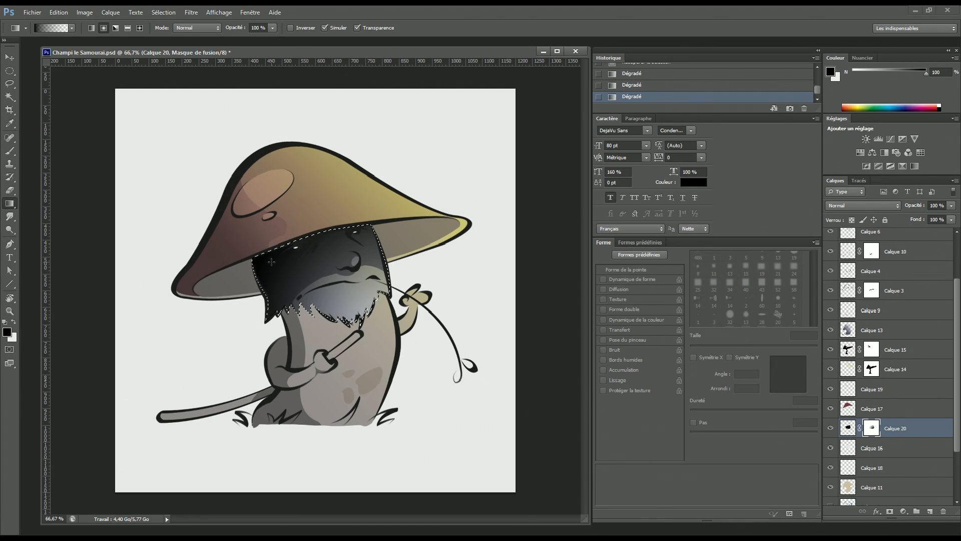
pyautogui.moveTo(424, 319); pyautogui.dragTo(398, 346)
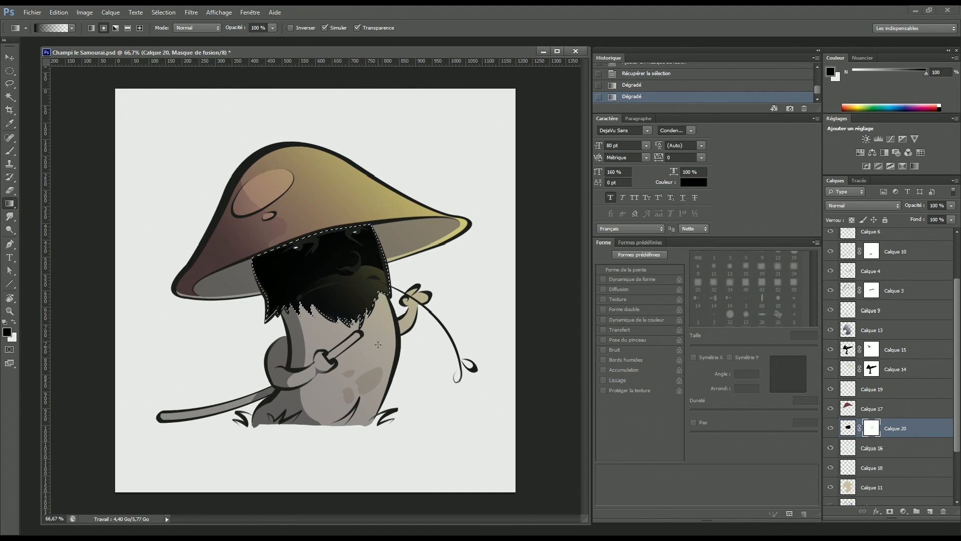
pyautogui.moveTo(317, 243); pyautogui.dragTo(434, 321)
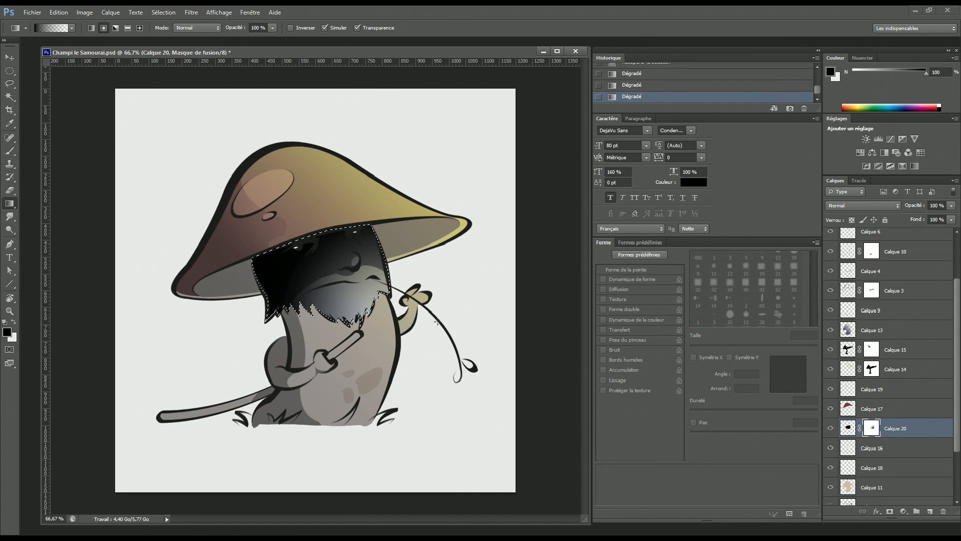
# Reduce the opacity of Calque 20 to 34%, check the face shading, and deselect.
pyautogui.click(848, 428)
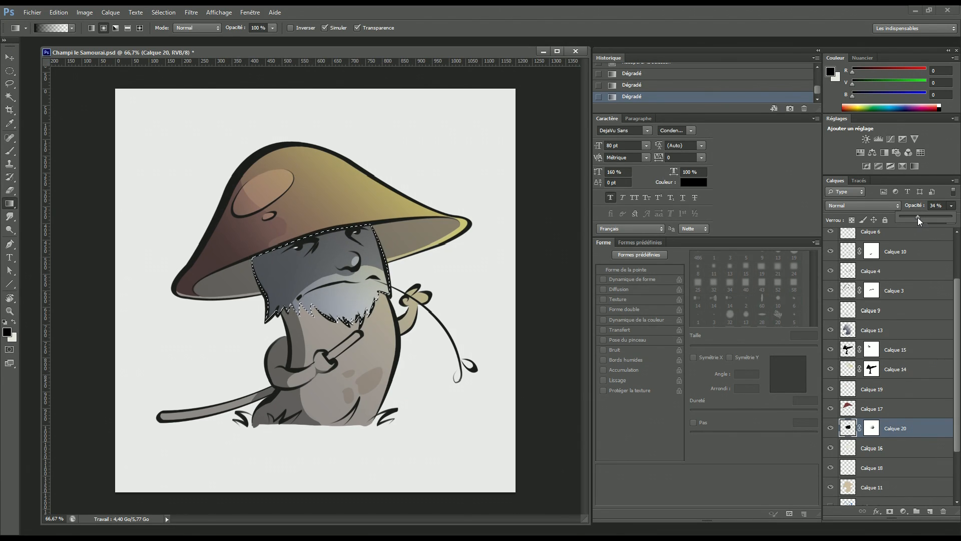
pyautogui.moveTo(918, 217); pyautogui.dragTo(917, 217)
pyautogui.click(832, 431)
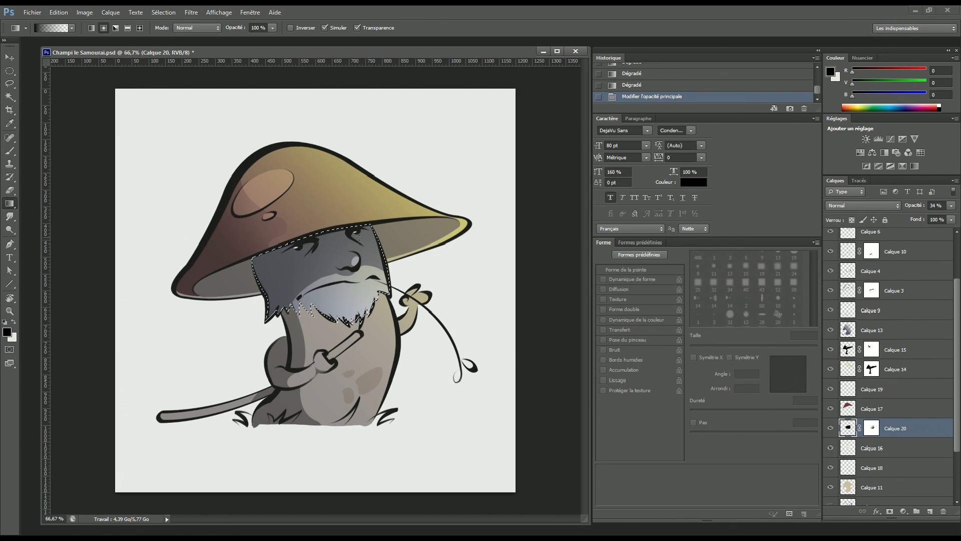
pyautogui.hotkey('ctrl', 'd')
# Trace a closed Pen path around the shadowed left side of the face, curving from the right eye down past the beard.
pyautogui.press('p')
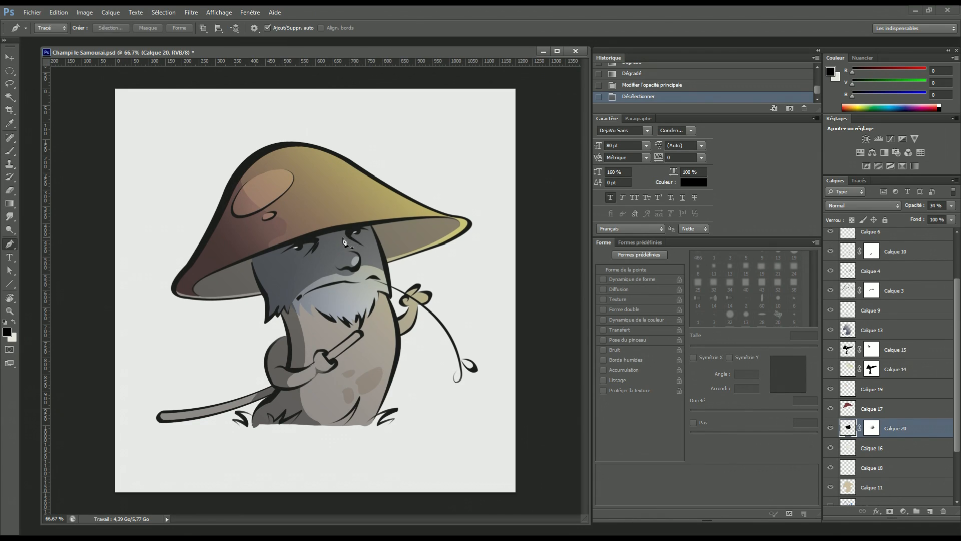
pyautogui.click(376, 239)
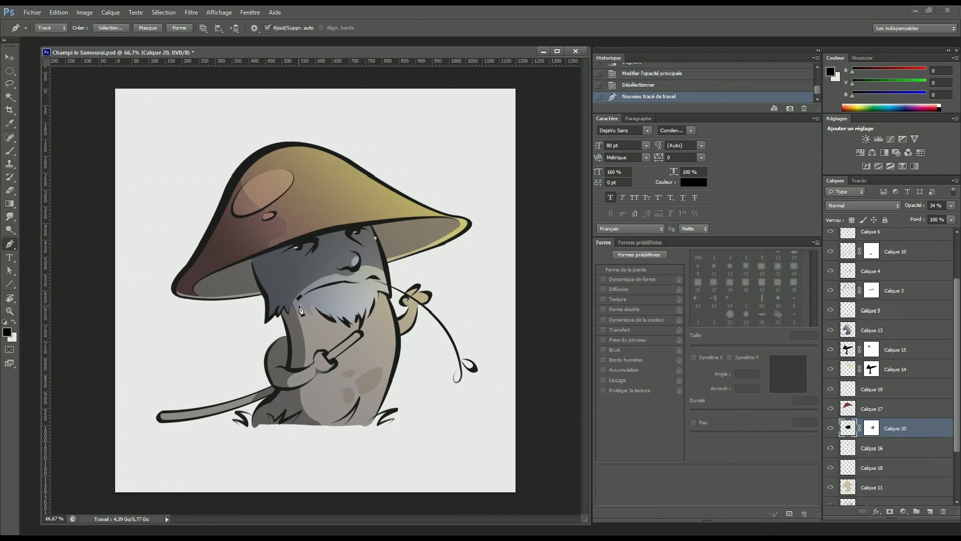
pyautogui.moveTo(312, 316); pyautogui.dragTo(330, 391)
pyautogui.click(306, 330)
pyautogui.click(278, 337)
pyautogui.click(251, 334)
pyautogui.click(227, 294)
pyautogui.click(223, 248)
pyautogui.moveTo(257, 226); pyautogui.dragTo(308, 208)
pyautogui.click(389, 209)
pyautogui.click(376, 239)
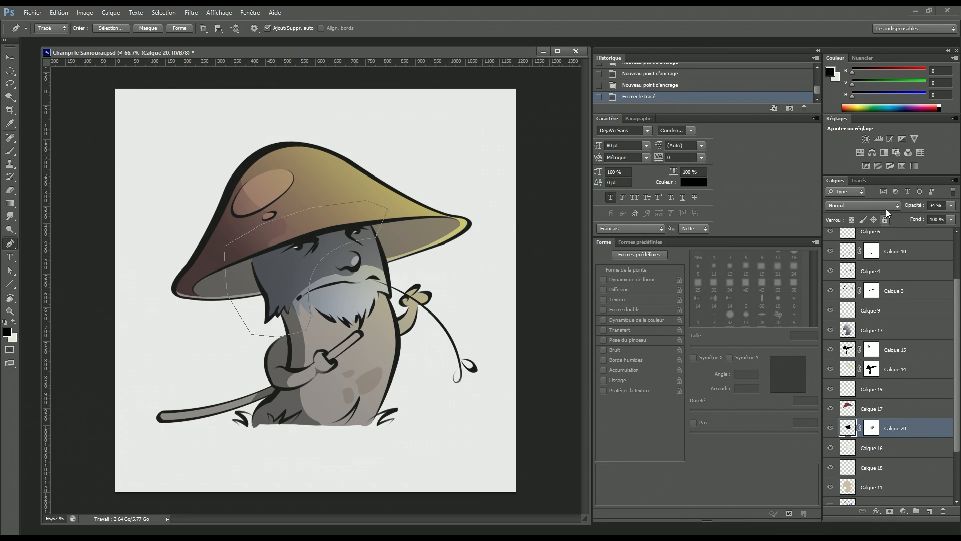
# Load the face shadow path as a selection and return to the layer list.
pyautogui.click(858, 180)
pyautogui.keyDown('ctrl'); pyautogui.click(834, 194); pyautogui.keyUp('ctrl')
pyautogui.click(835, 180)
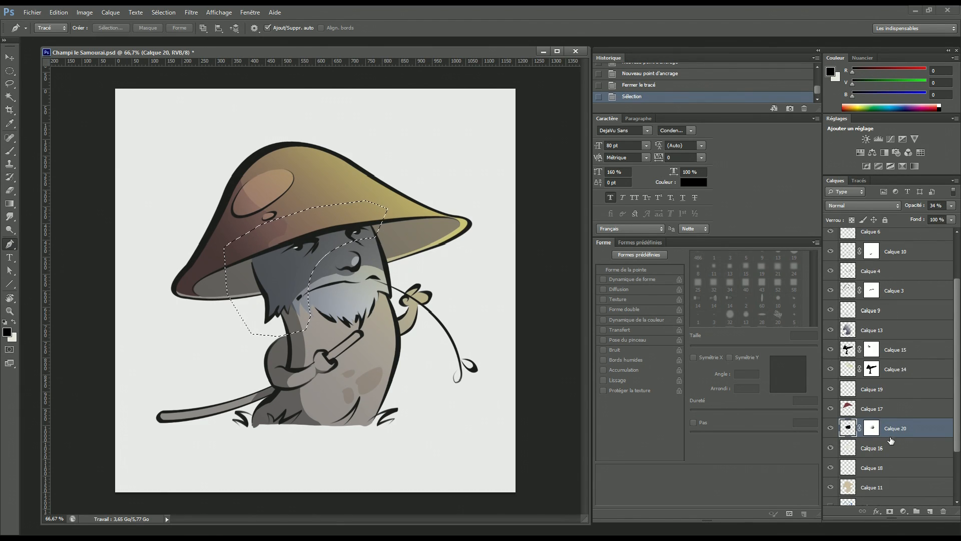
# Invert the face shadow selection, fade the area outside it with a black radial gradient on the Calque 20 mask, deselect and save.
pyautogui.hotkey('ctrl', 'shift', 'i')
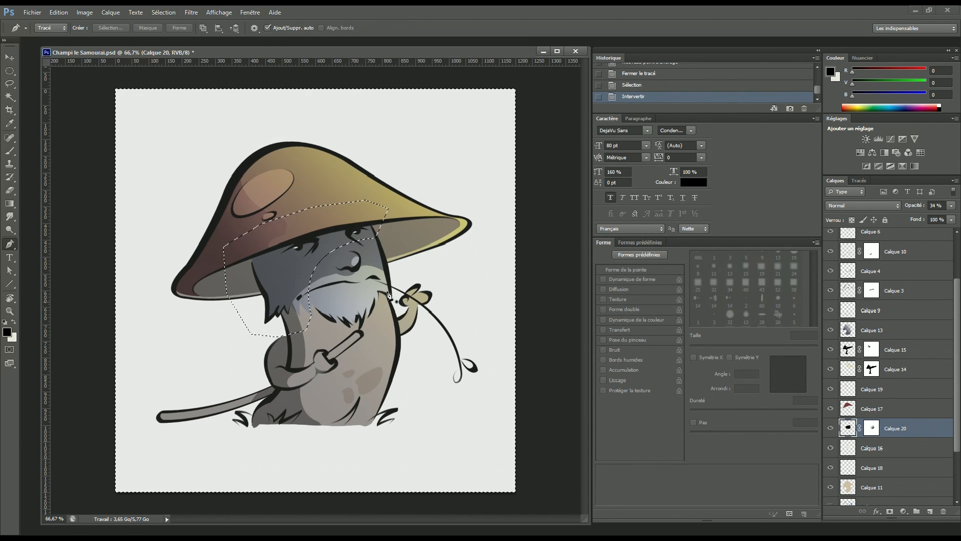
pyautogui.click(871, 428)
pyautogui.press('g')
pyautogui.moveTo(374, 301); pyautogui.dragTo(232, 264)
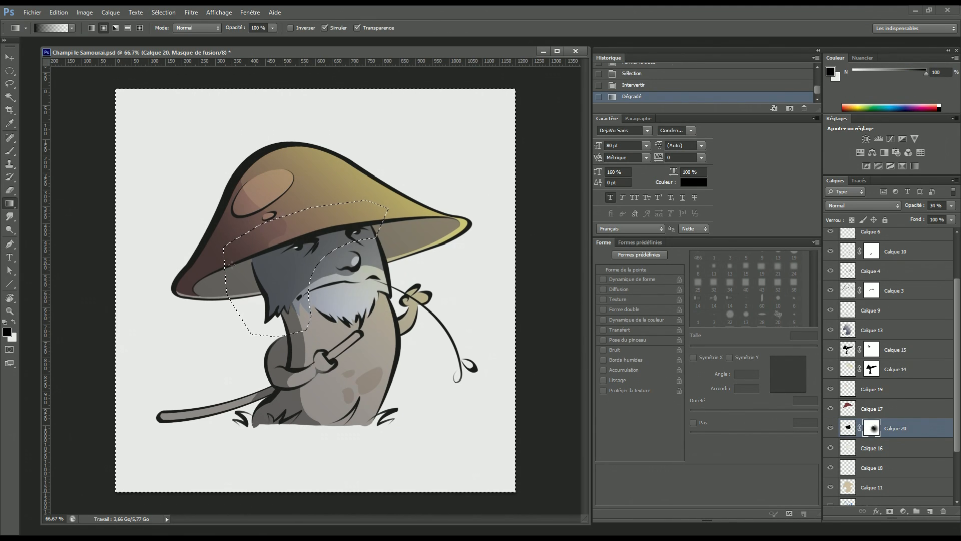
pyautogui.hotkey('ctrl', 'd')
pyautogui.hotkey('ctrl', 's')
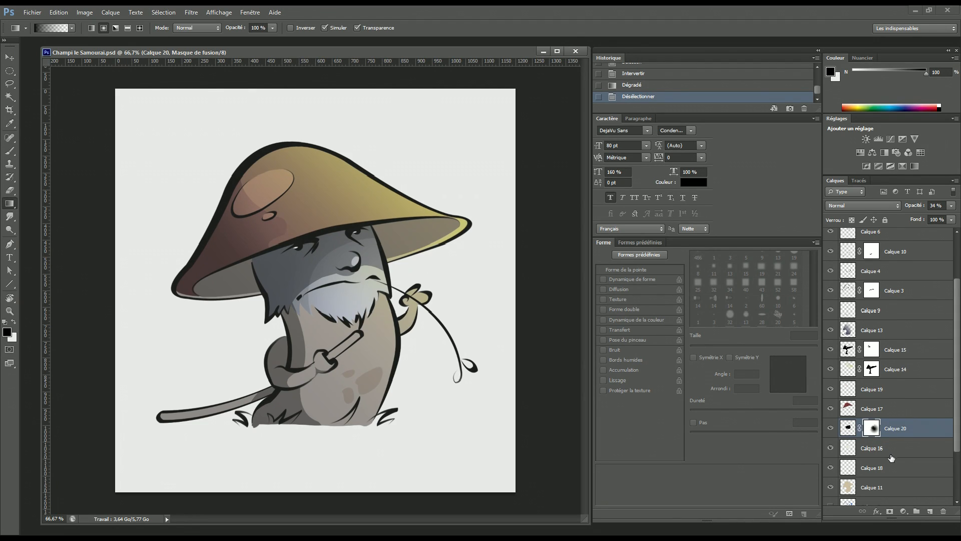
# Create a new layer above Calque 20 and trace a closed curved Pen path around the left eye.
pyautogui.click(930, 511)
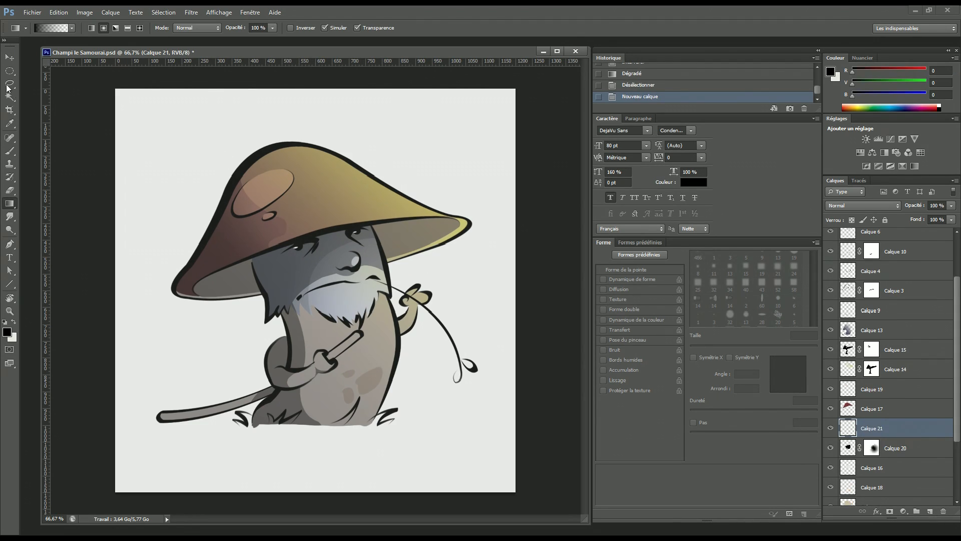
pyautogui.press('p')
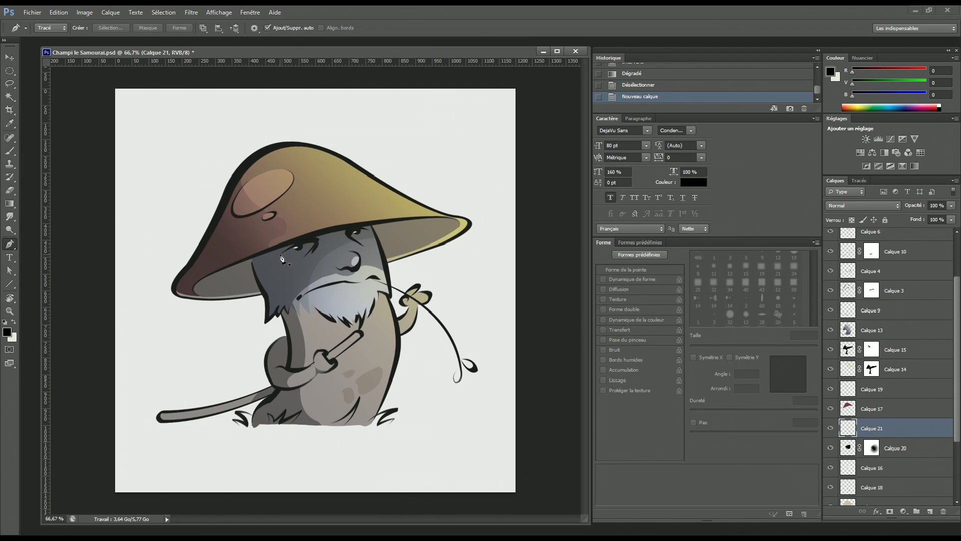
pyautogui.click(281, 254)
pyautogui.moveTo(317, 241); pyautogui.dragTo(335, 244)
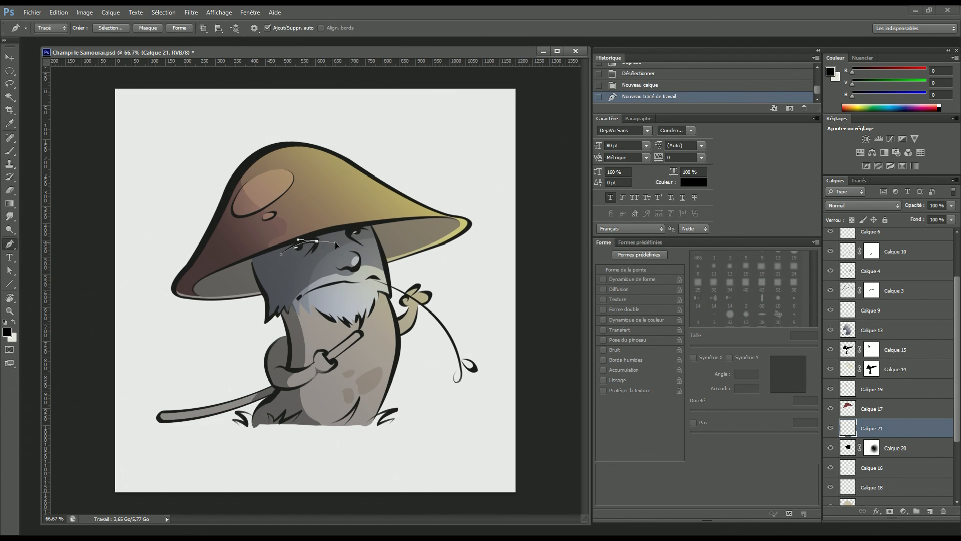
pyautogui.keyDown('alt'); pyautogui.click(317, 242); pyautogui.keyUp('alt')
pyautogui.moveTo(307, 259); pyautogui.dragTo(273, 254)
pyautogui.keyDown('alt'); pyautogui.click(305, 257); pyautogui.keyUp('alt')
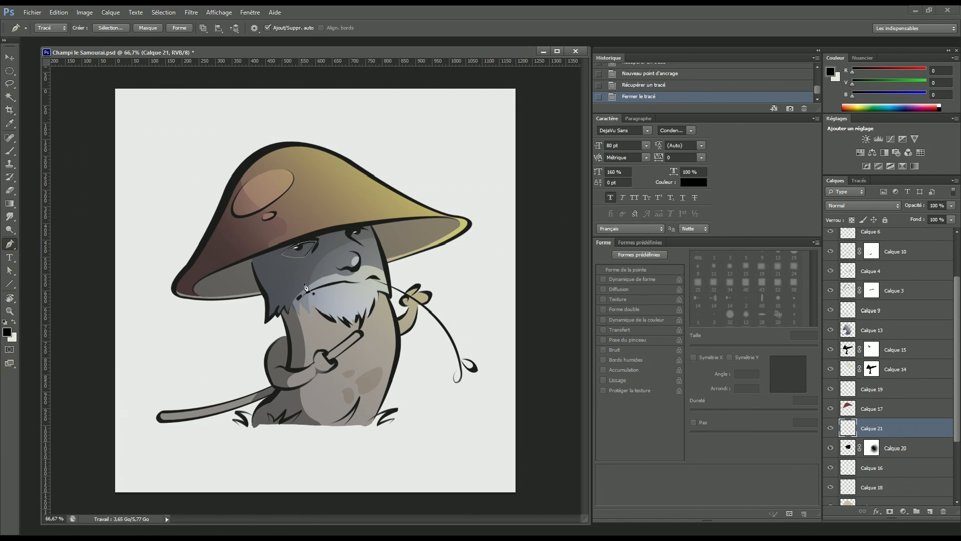
# Trace a second closed Pen path around the right eye, beneath the hat brim.
pyautogui.click(349, 235)
pyautogui.moveTo(356, 224); pyautogui.dragTo(387, 238)
pyautogui.keyDown('alt'); pyautogui.click(370, 230); pyautogui.keyUp('alt')
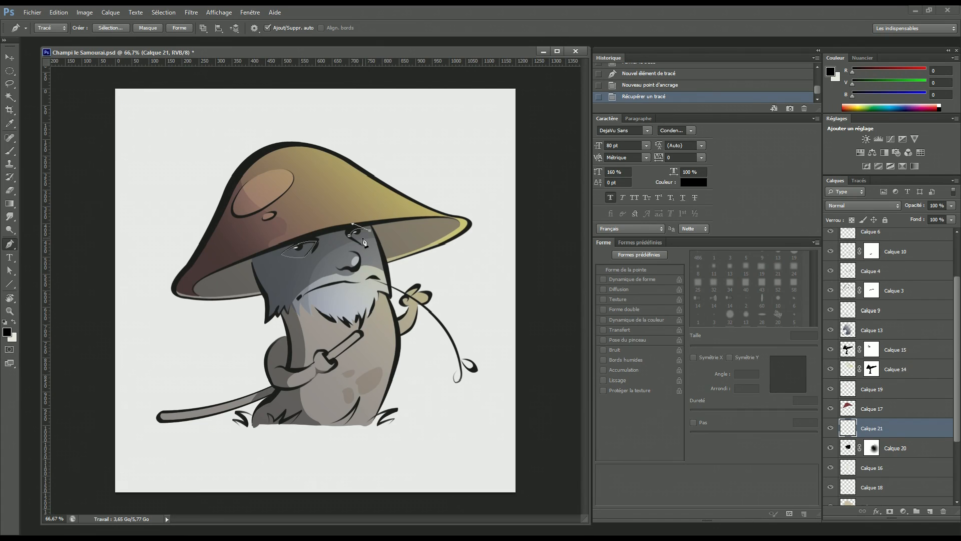
pyautogui.click(351, 237)
pyautogui.click(350, 236)
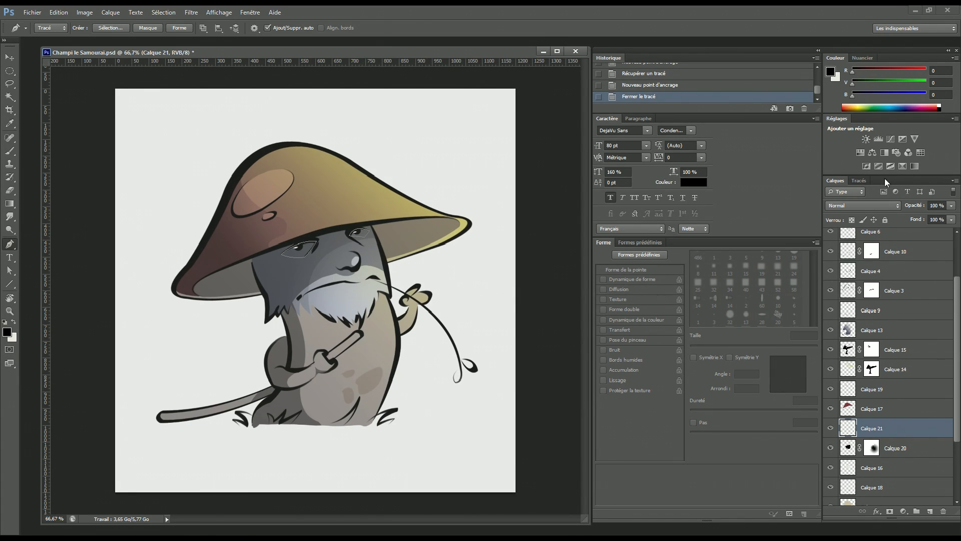
# Load the two eye paths as a selection and return to the layer list.
pyautogui.click(859, 180)
pyautogui.keyDown('ctrl'); pyautogui.click(836, 195); pyautogui.keyUp('ctrl')
pyautogui.click(834, 181)
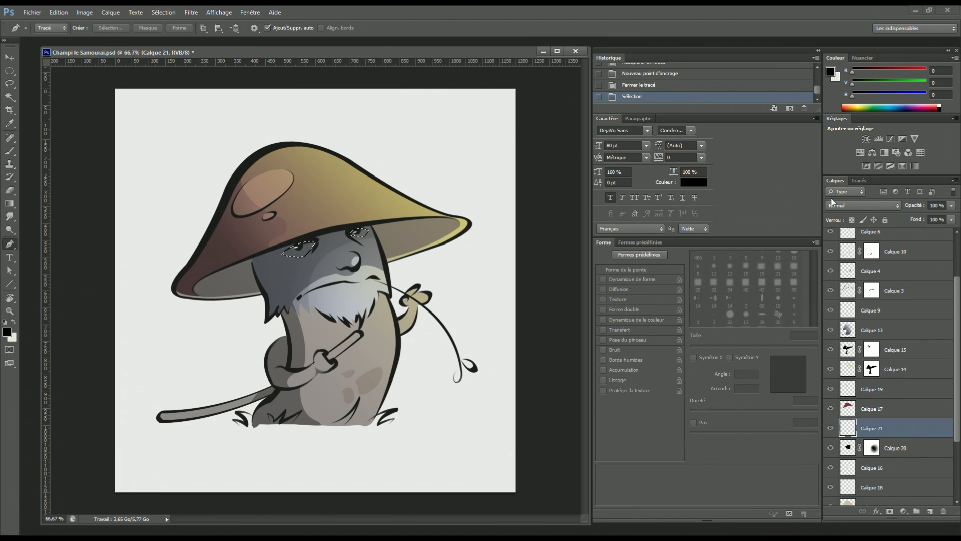
pyautogui.click(859, 181)
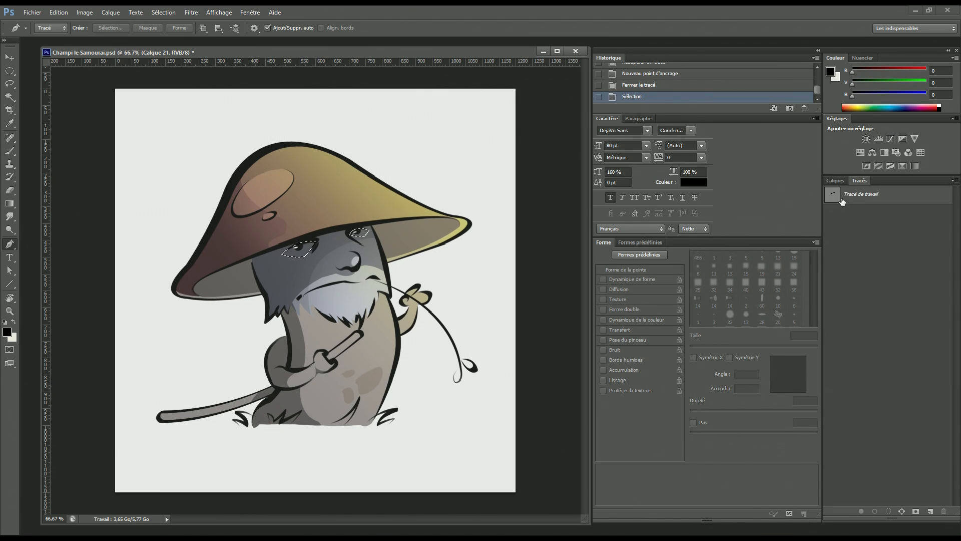
pyautogui.click(835, 181)
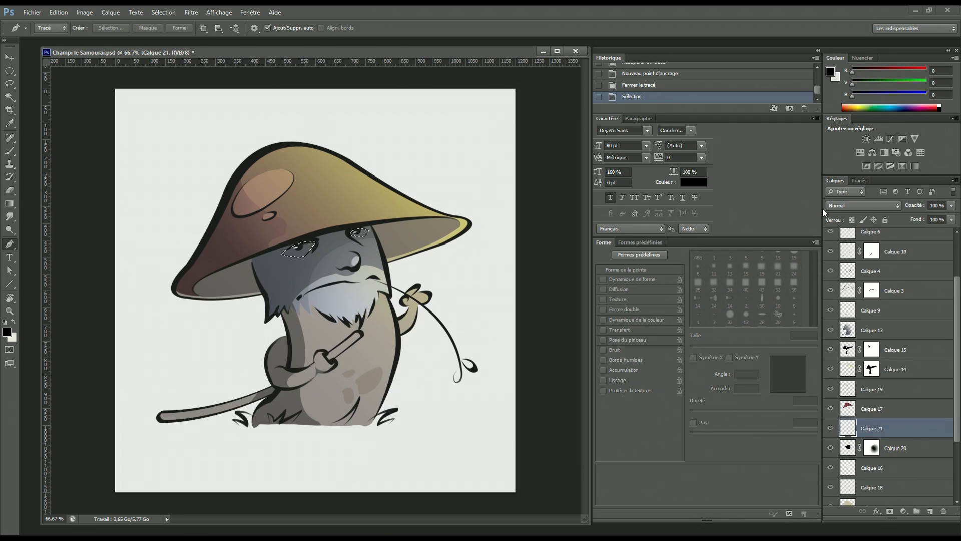
# Set the foreground colour to white (ffffff), fill the left eye selection on Calque 21 with the Paint Bucket, and deselect.
pyautogui.press('g')
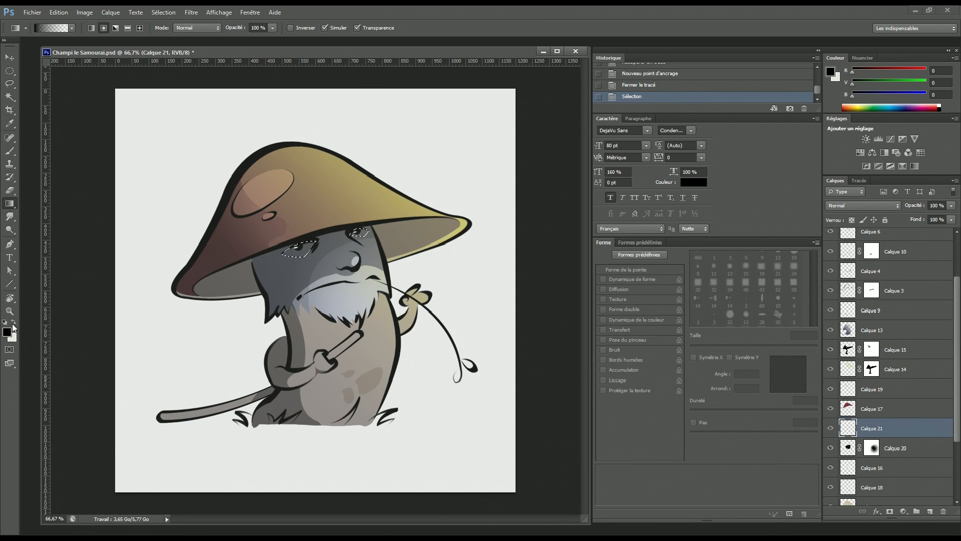
pyautogui.click(14, 322)
pyautogui.click(7, 332)
pyautogui.moveTo(663, 298); pyautogui.dragTo(640, 286)
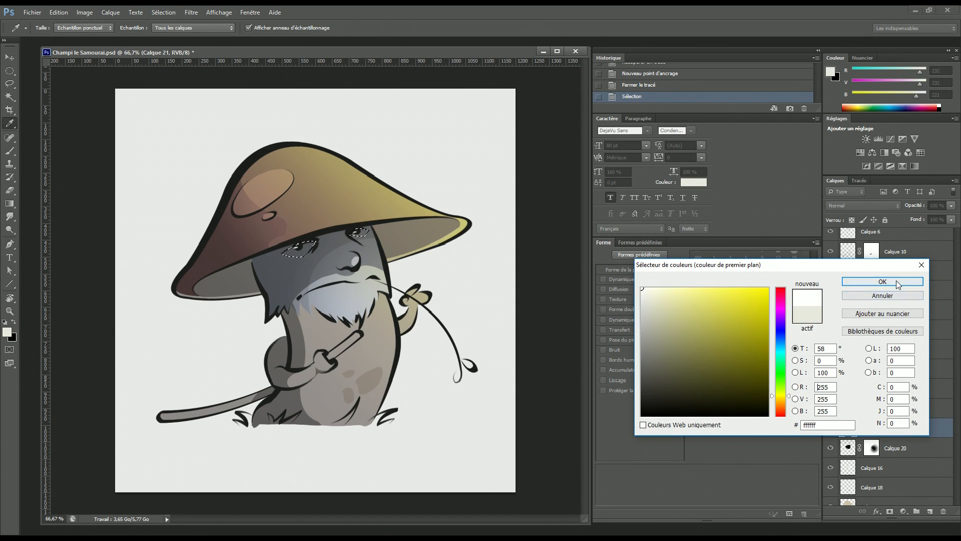
pyautogui.click(883, 282)
pyautogui.rightClick(9, 203)
pyautogui.click(48, 214)
pyautogui.click(297, 260)
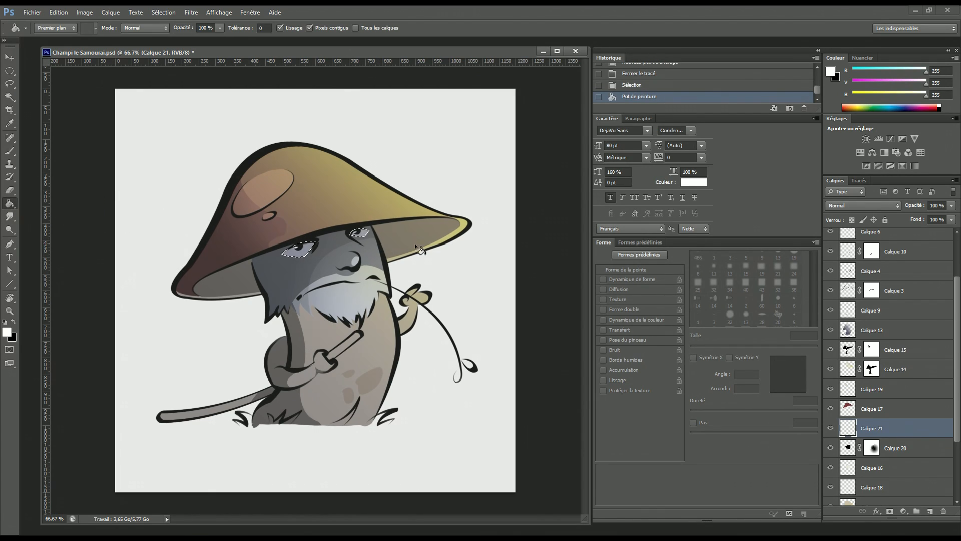
pyautogui.hotkey('ctrl', 'd')
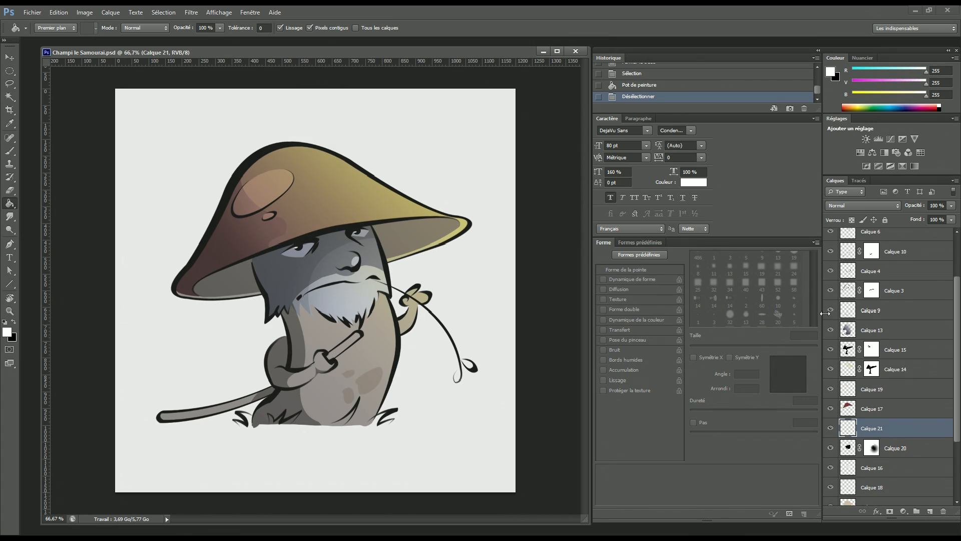
# Add a layer mask to Calque 21 and restore the eye selection, using the Lasso to exclude the right eye.
pyautogui.click(890, 512)
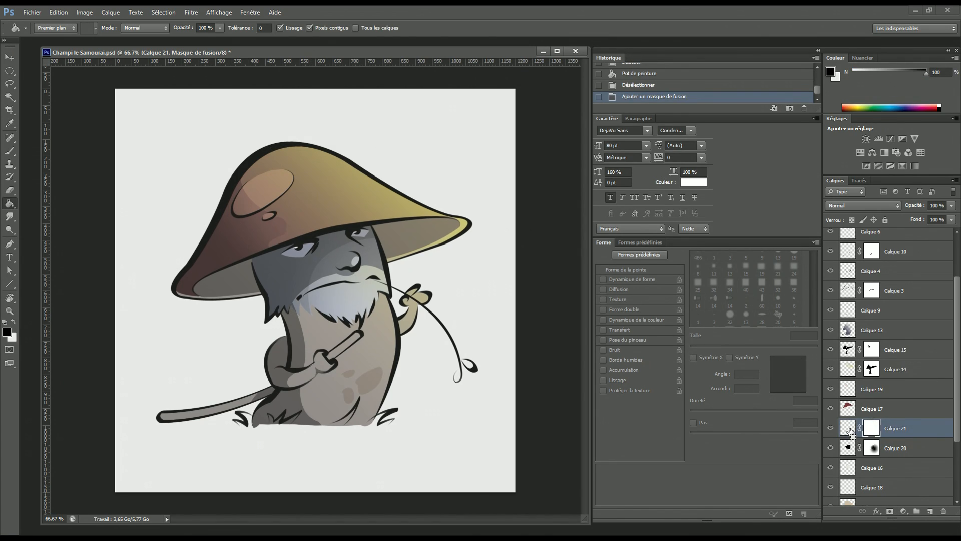
pyautogui.hotkey('ctrl', 'shift', 'd')
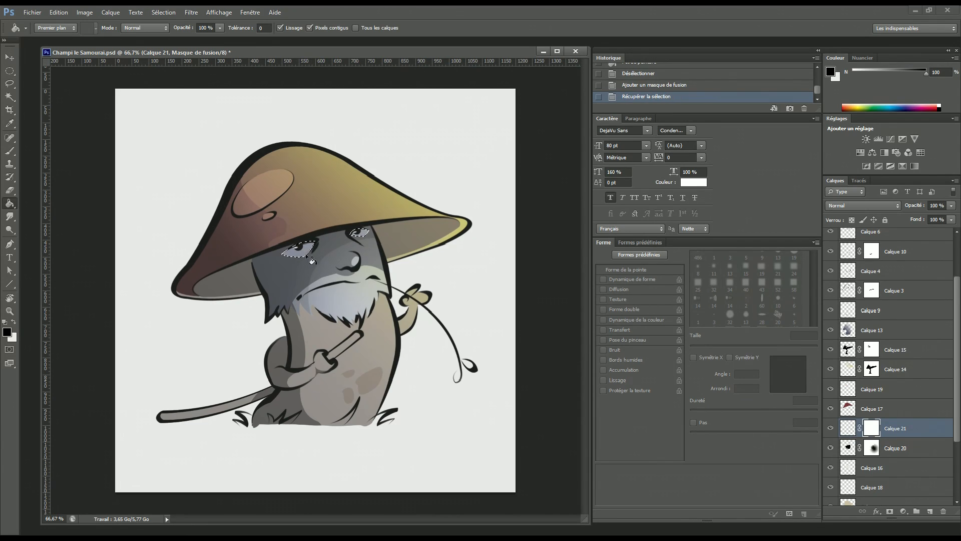
pyautogui.press('l')
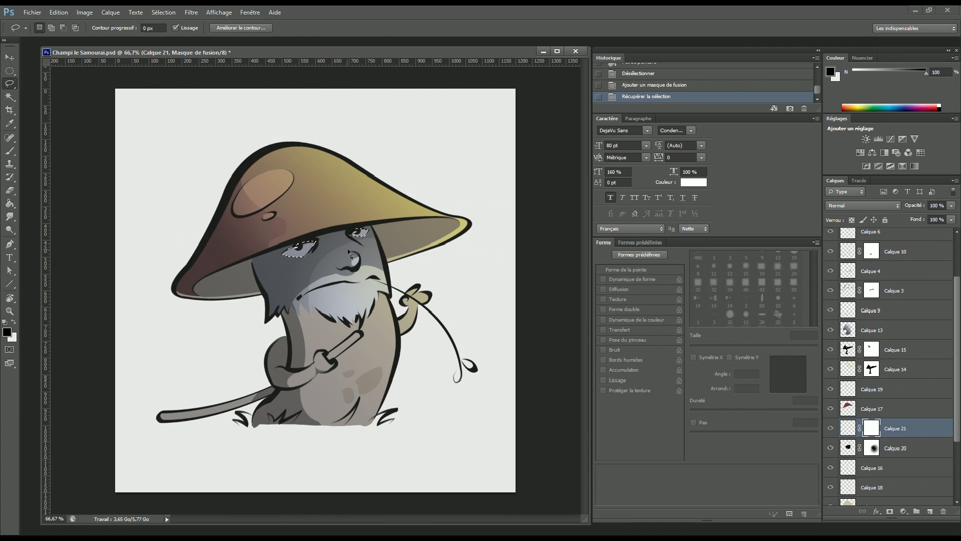
pyautogui.moveTo(362, 234); pyautogui.dragTo(386, 243)
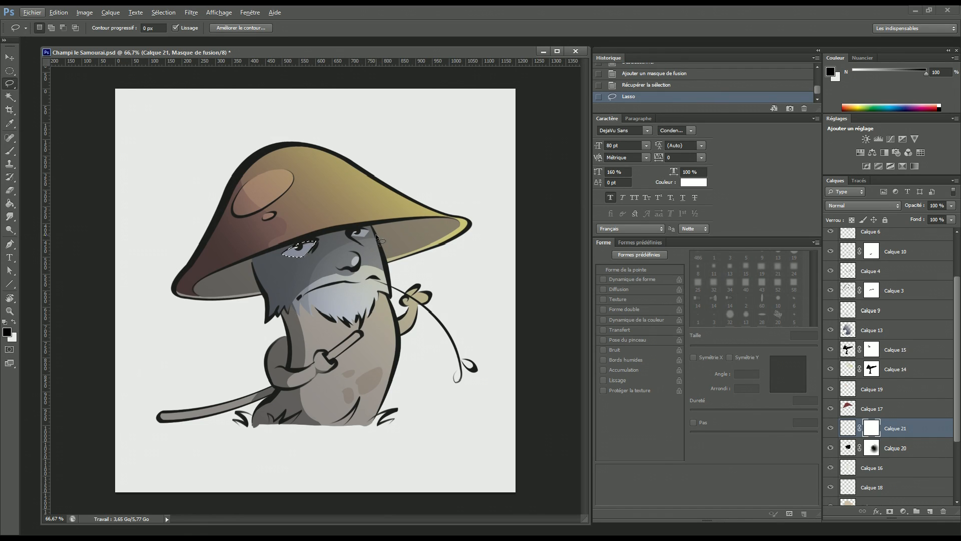
pyautogui.press('alt')
# Fade the lower-left part of the left eye with a black radial gradient on the Calque 21 mask and deselect.
pyautogui.press('g')
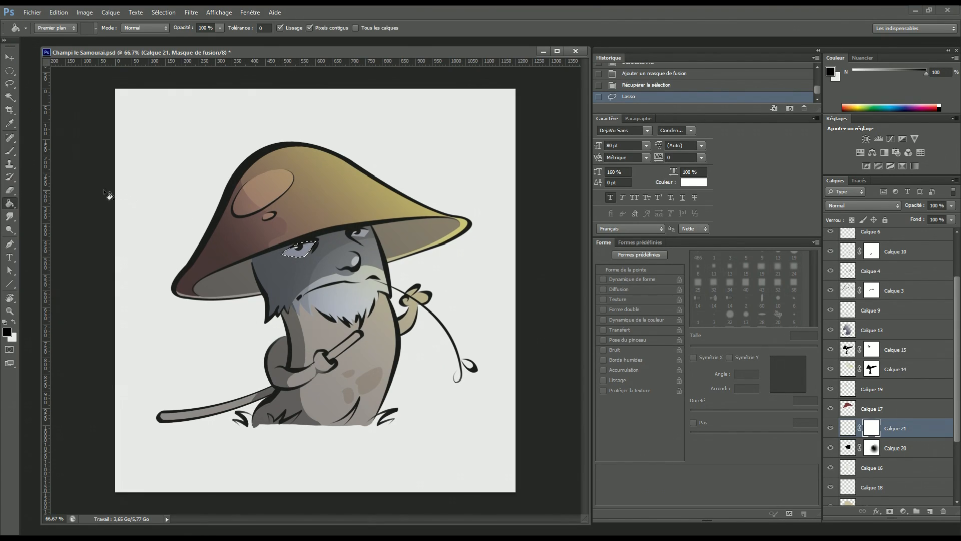
pyautogui.click(8, 206)
pyautogui.click(66, 202)
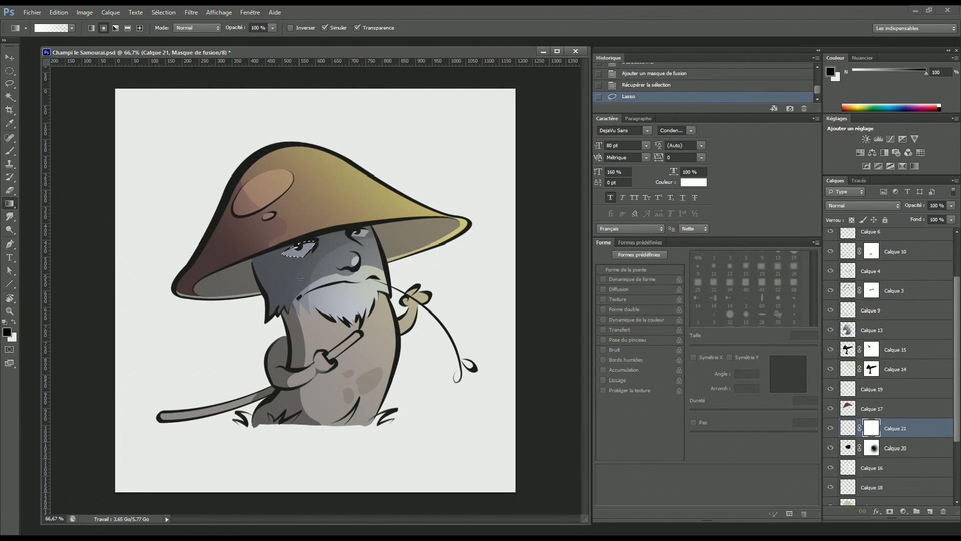
pyautogui.moveTo(289, 258); pyautogui.dragTo(310, 246)
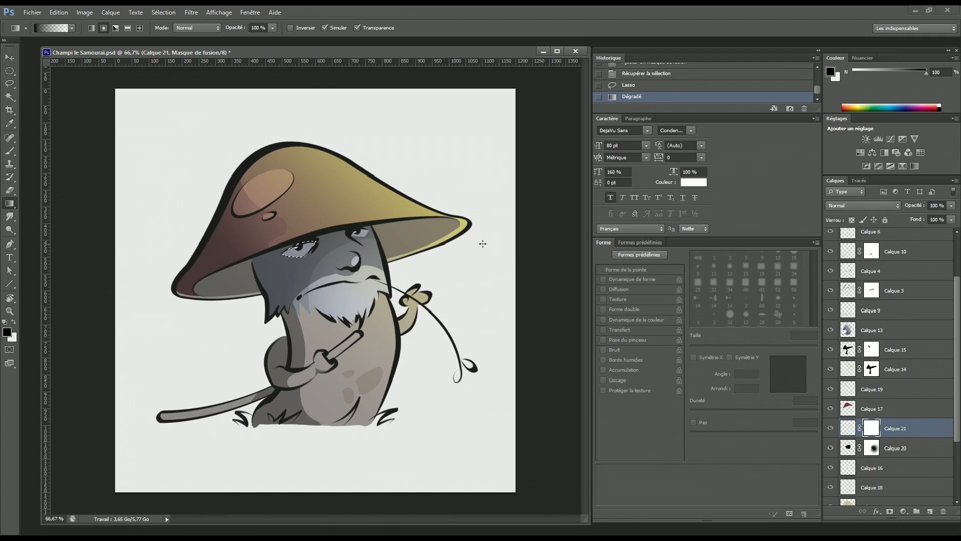
pyautogui.hotkey('ctrl', 'd')
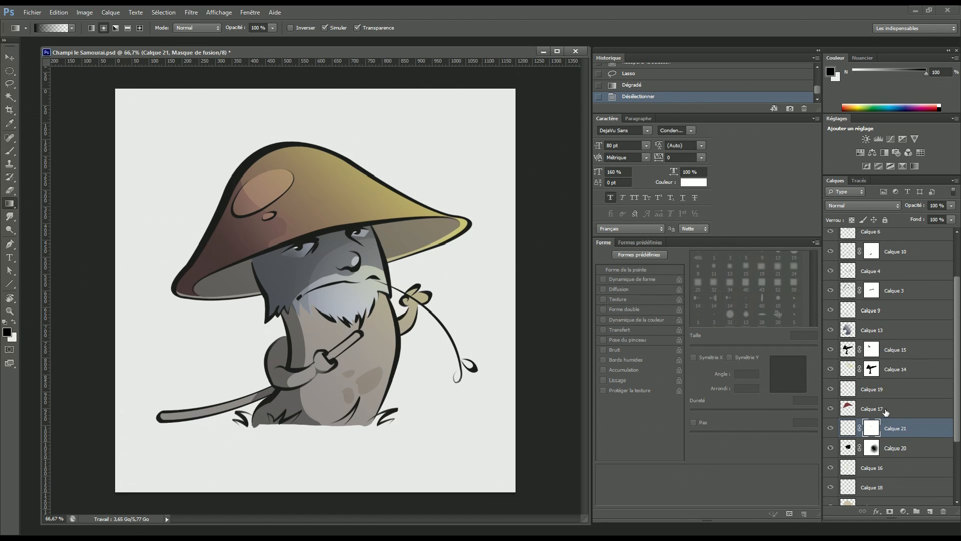
# Restore the selection of both eyes and exclude the left eye with the Lasso.
pyautogui.hotkey('ctrl', 'shift', 'd')
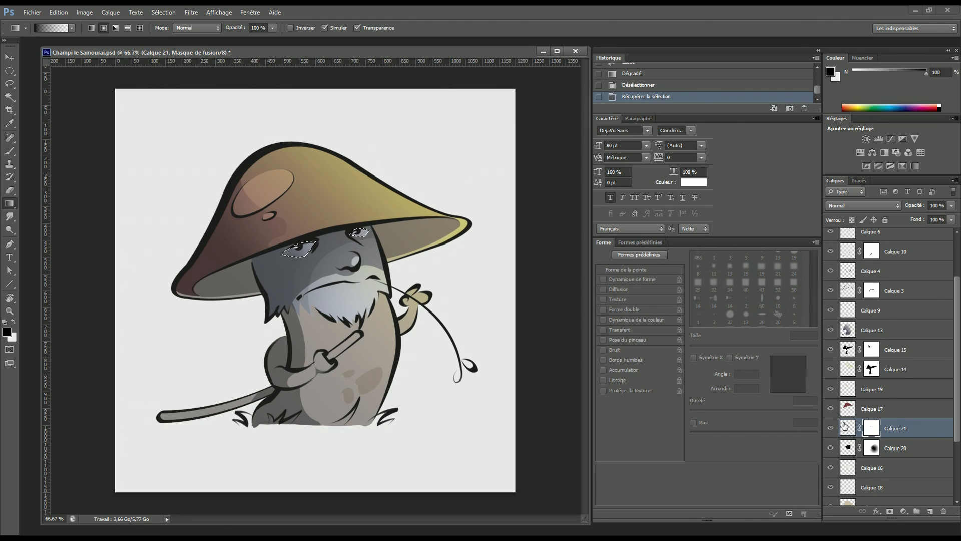
pyautogui.press('l')
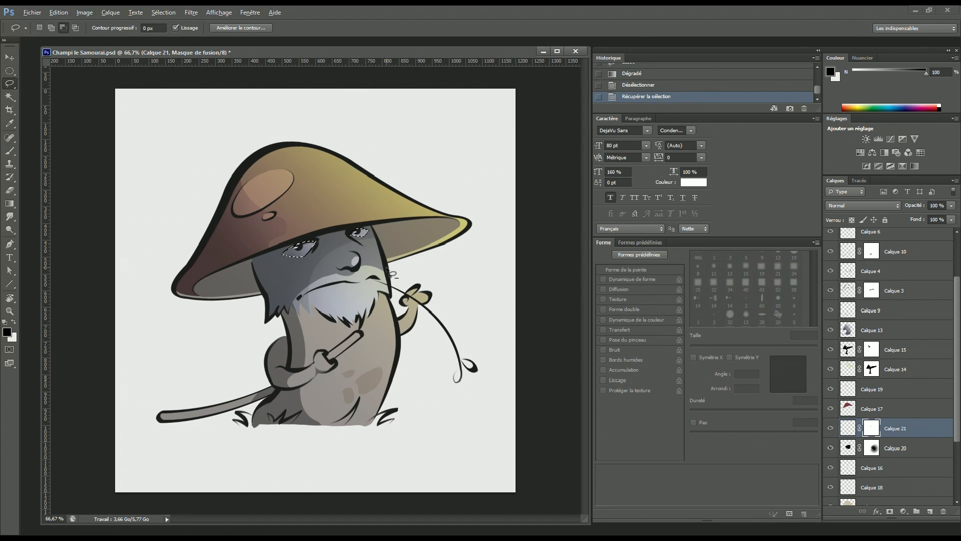
pyautogui.moveTo(327, 265); pyautogui.dragTo(288, 270)
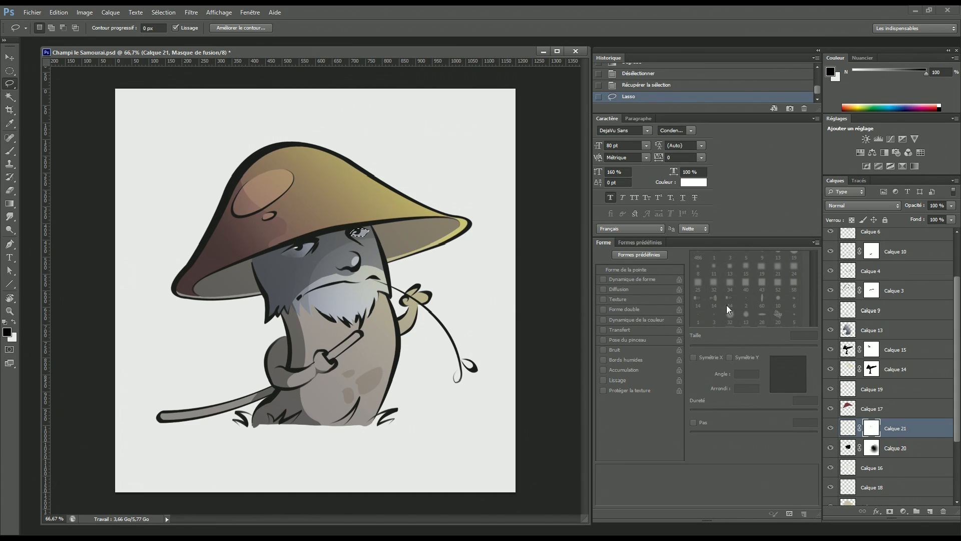
# Apply a black radial gradient across the right eye on the Calque 21 mask, deselect and save.
pyautogui.press('g')
pyautogui.moveTo(263, 264); pyautogui.dragTo(381, 256)
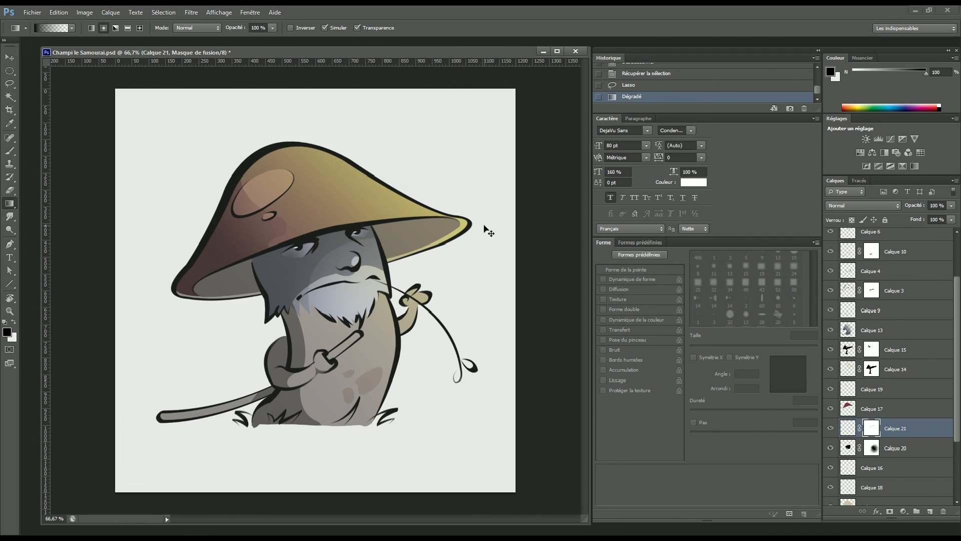
pyautogui.hotkey('ctrl', 'd')
pyautogui.hotkey('ctrl', 's')
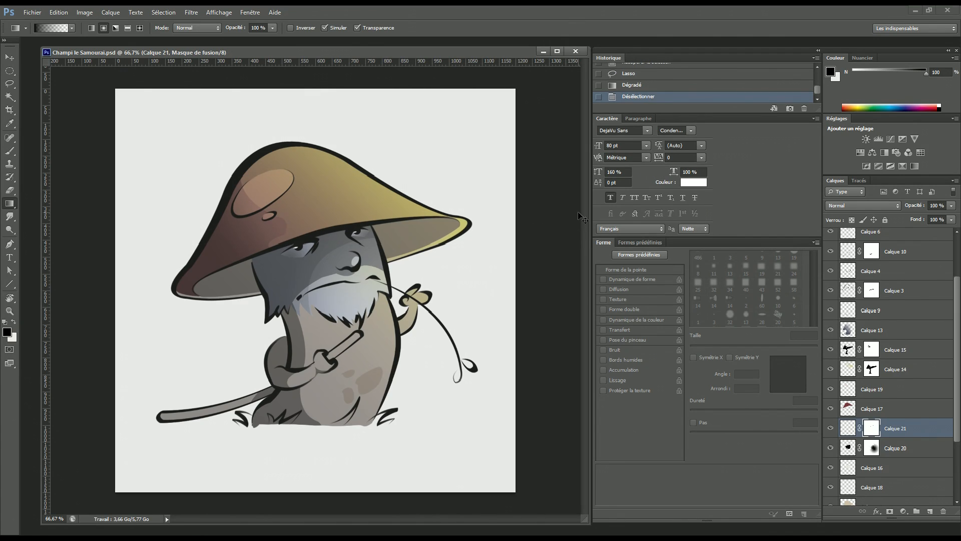
# Flip the whole canvas horizontally and save the document.
pyautogui.hotkey('ctrl', 'shift', 'h')
pyautogui.hotkey('ctrl', 's')
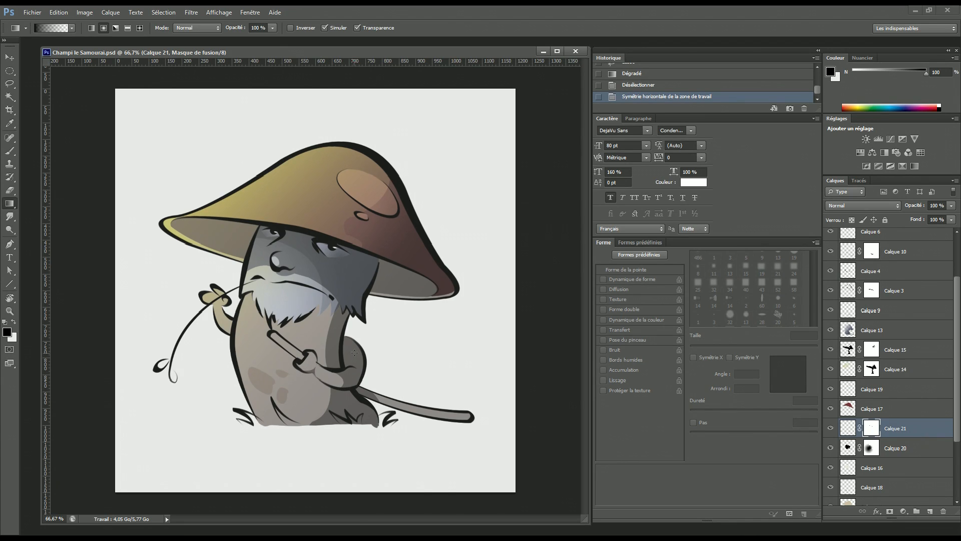
# Trace a small closed Pen path at the upper end of the sword handle.
pyautogui.press('p')
pyautogui.click(274, 332)
pyautogui.click(272, 340)
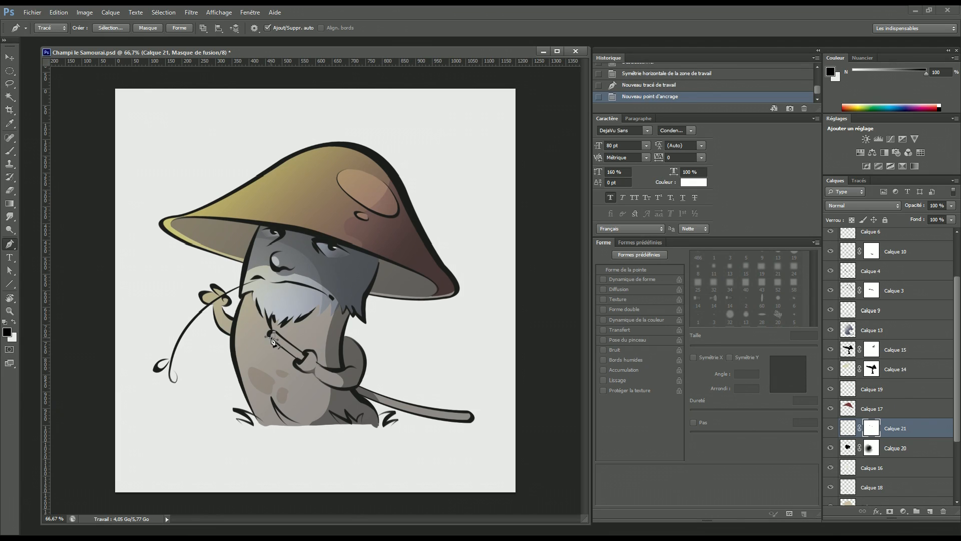
pyautogui.click(272, 340)
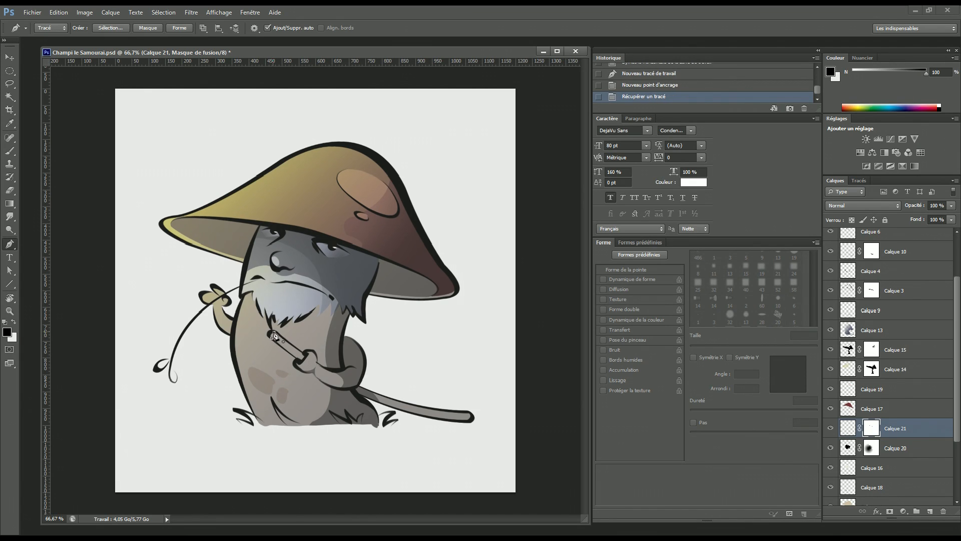
pyautogui.click(274, 333)
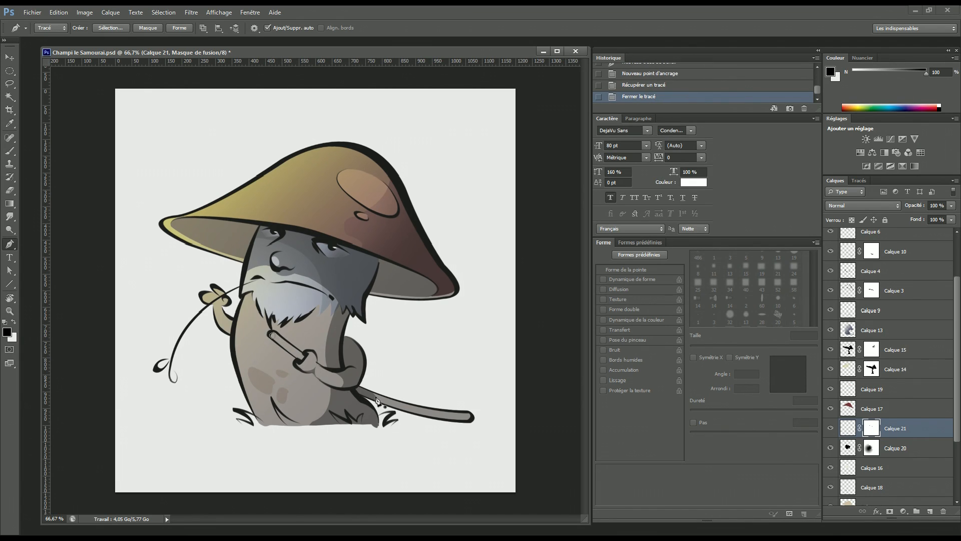
# Trace another closed Pen path around the lower end of the sword handle, next to the gripping hand.
pyautogui.click(309, 360)
pyautogui.click(304, 370)
pyautogui.click(301, 369)
pyautogui.click(300, 370)
pyautogui.click(300, 369)
pyautogui.click(303, 365)
pyautogui.click(309, 358)
pyautogui.click(307, 356)
# Load the sword handle paths as a selection and return to the layer list.
pyautogui.click(859, 181)
pyautogui.keyDown('ctrl'); pyautogui.click(836, 196); pyautogui.keyUp('ctrl')
pyautogui.click(835, 181)
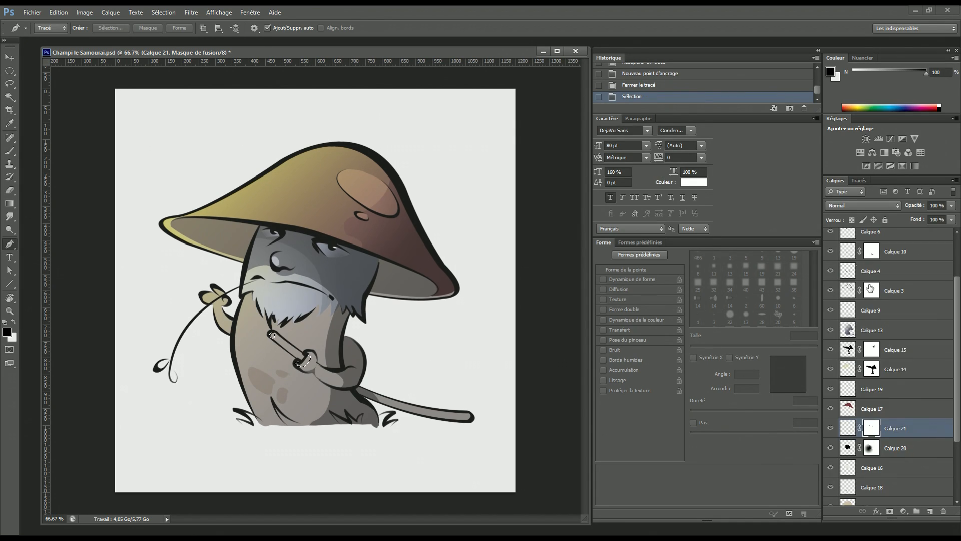
# Briefly hide and reshow individual layers between Calque 9 and Calque 18 to check which part of the mushroom each one holds.
pyautogui.click(881, 390)
pyautogui.click(832, 390)
pyautogui.click(831, 392)
pyautogui.click(831, 468)
pyautogui.click(831, 468)
pyautogui.click(831, 488)
pyautogui.click(831, 487)
pyautogui.click(831, 311)
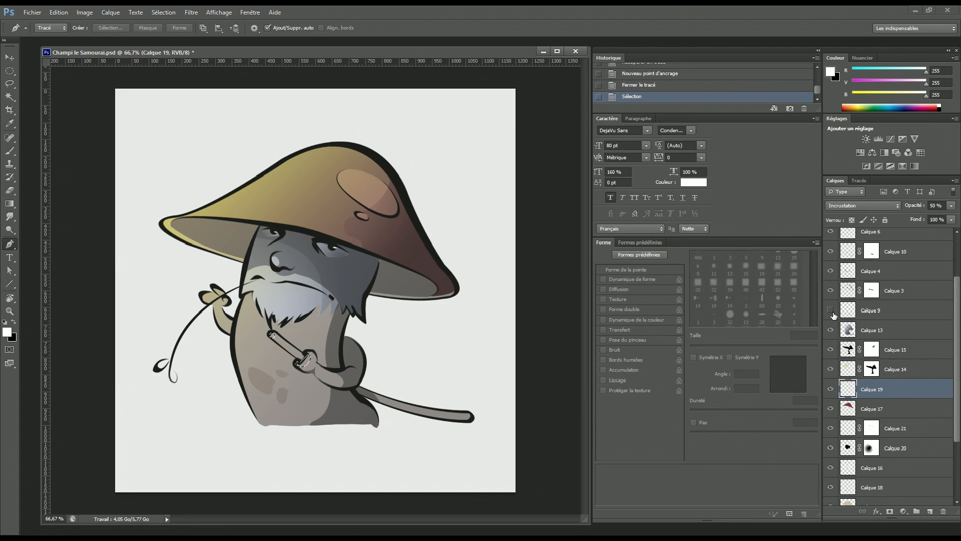
pyautogui.click(830, 311)
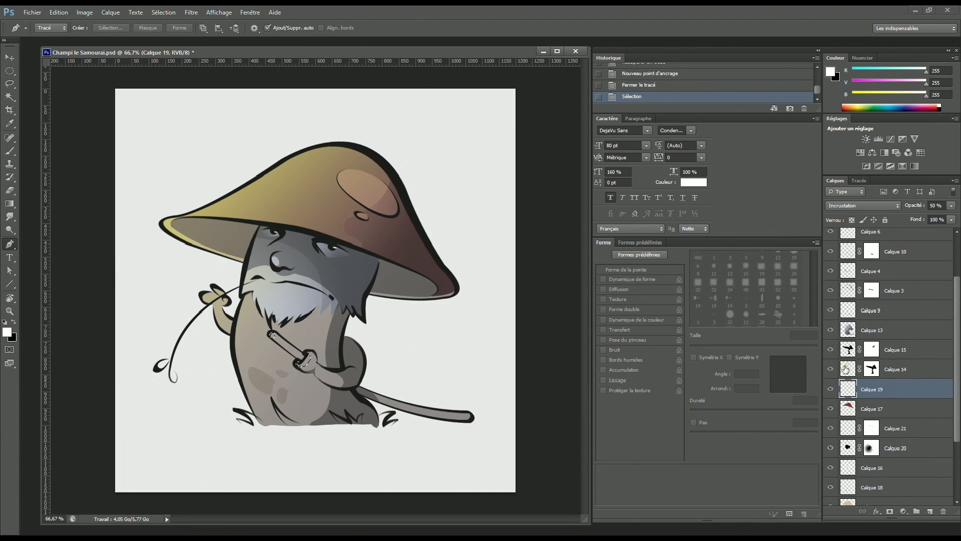
pyautogui.scroll(-3, 891, 381)
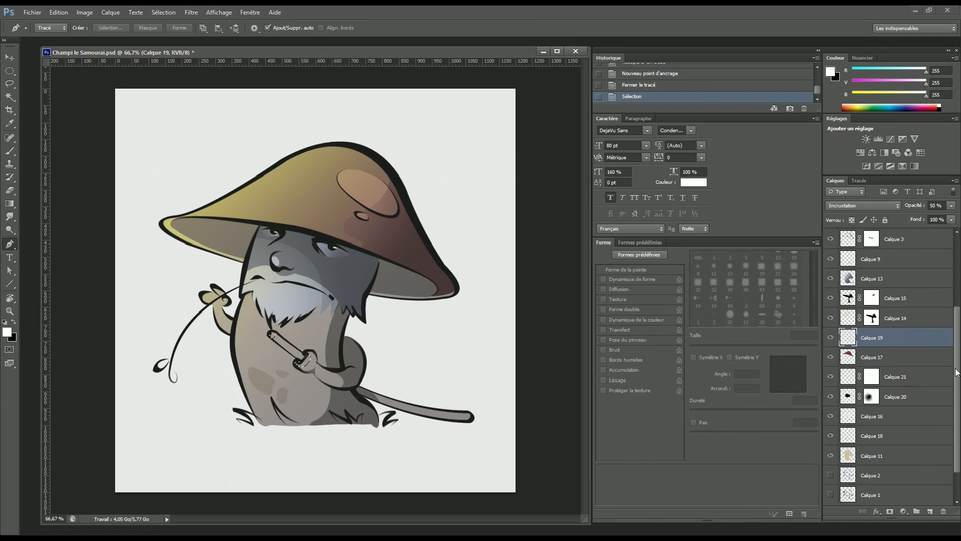
pyautogui.click(830, 406)
pyautogui.click(831, 406)
pyautogui.click(830, 385)
pyautogui.click(829, 385)
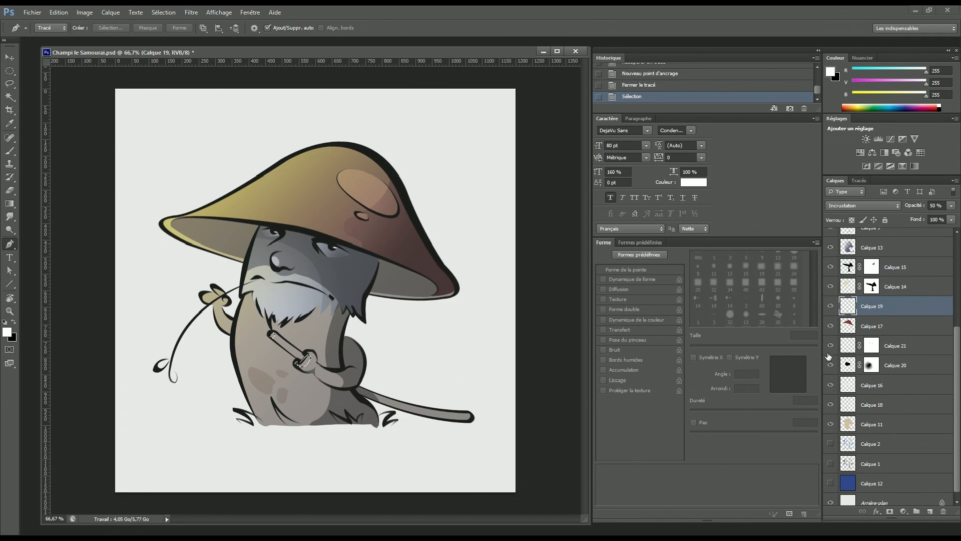
pyautogui.click(830, 346)
pyautogui.click(831, 347)
pyautogui.scroll(5, 936, 382)
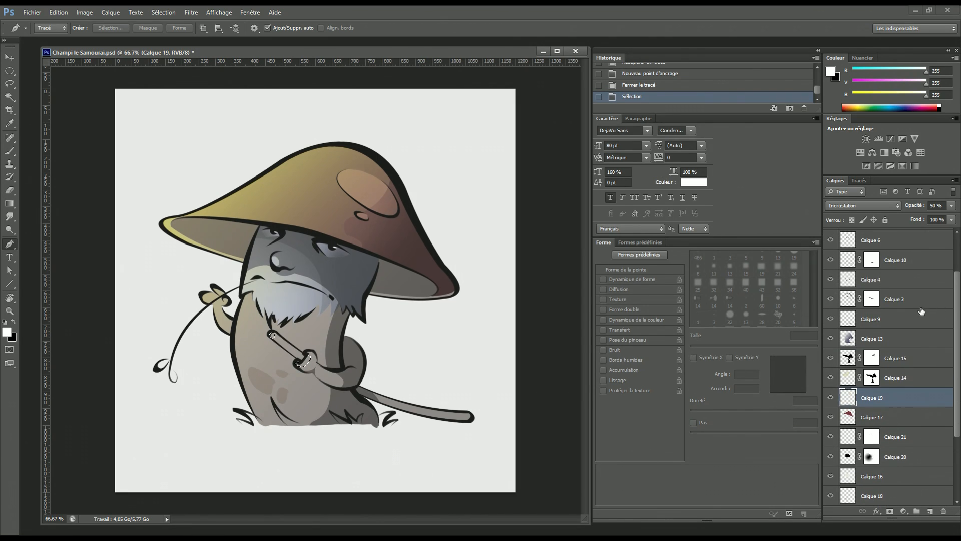
pyautogui.click(830, 319)
pyautogui.click(831, 320)
pyautogui.click(830, 339)
pyautogui.click(831, 339)
pyautogui.click(831, 379)
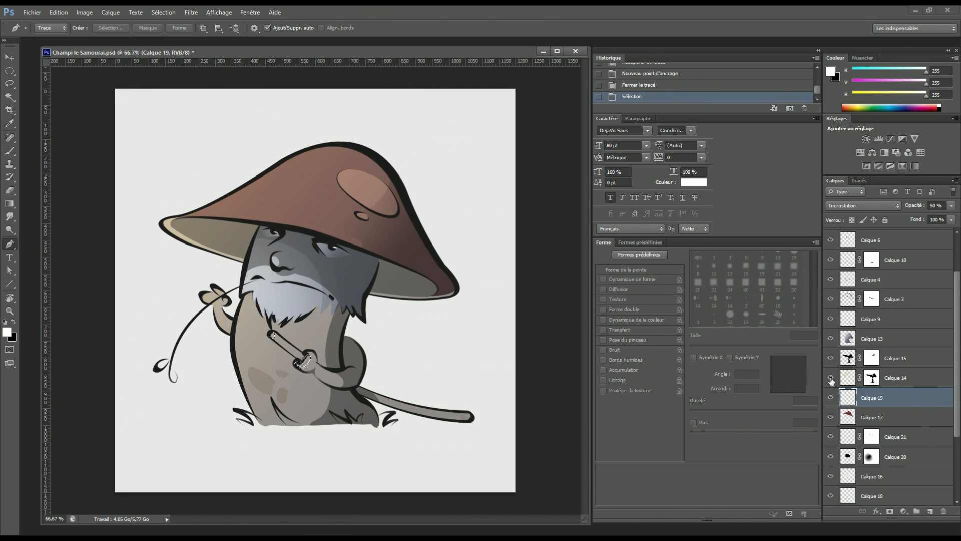
pyautogui.click(831, 378)
# Paint the selected sword handle areas on layer Calque 14 in yellow #d3cf67, deselect and save the document.
pyautogui.click(848, 379)
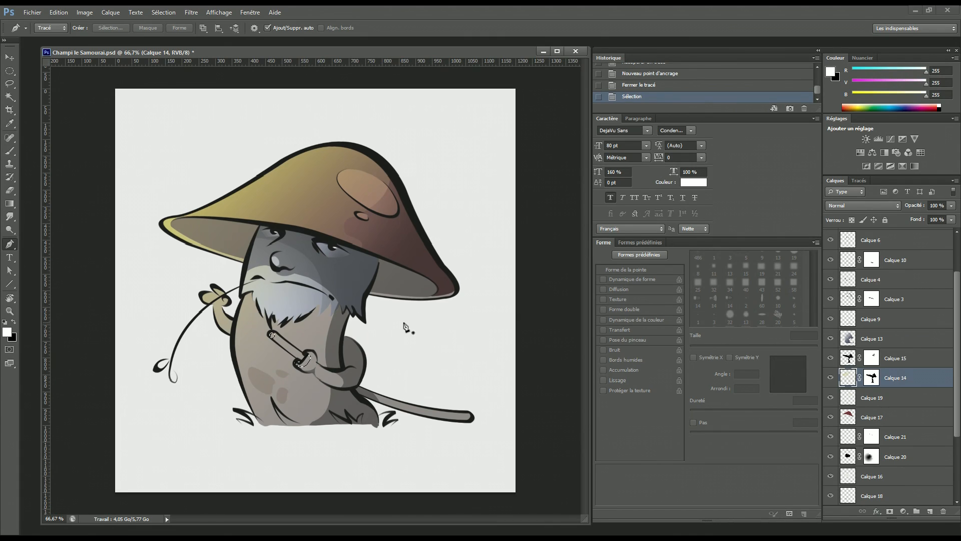
pyautogui.press('b')
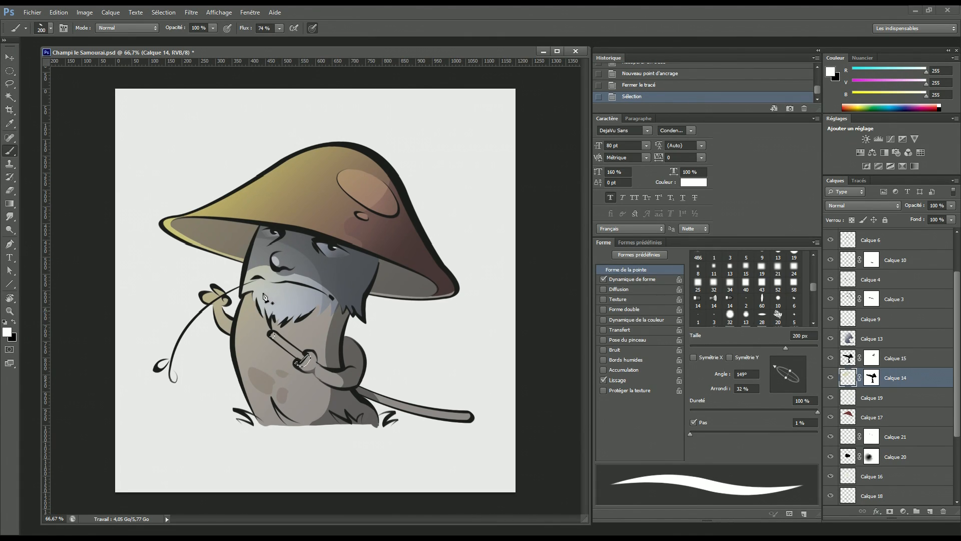
pyautogui.click(7, 331)
pyautogui.click(672, 306)
pyautogui.moveTo(672, 307); pyautogui.dragTo(685, 312)
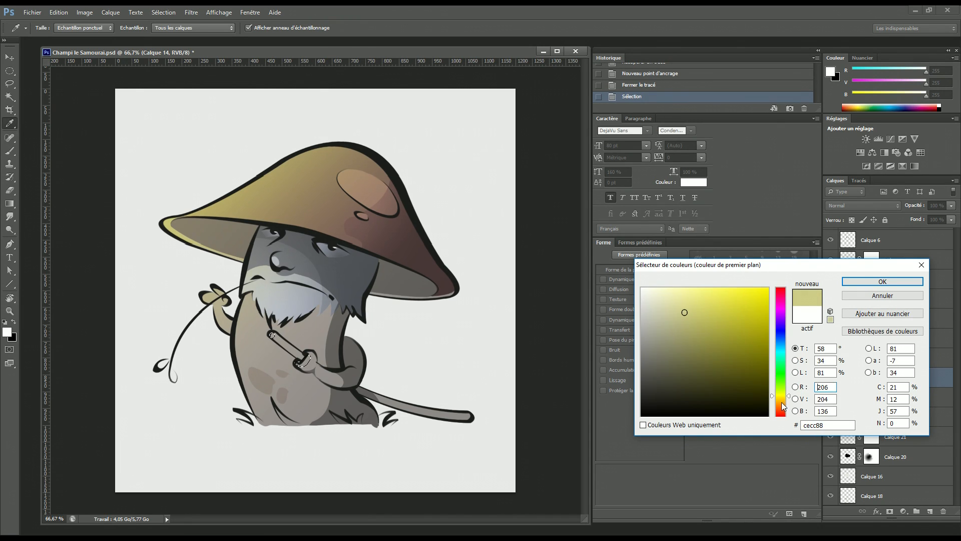
pyautogui.click(706, 311)
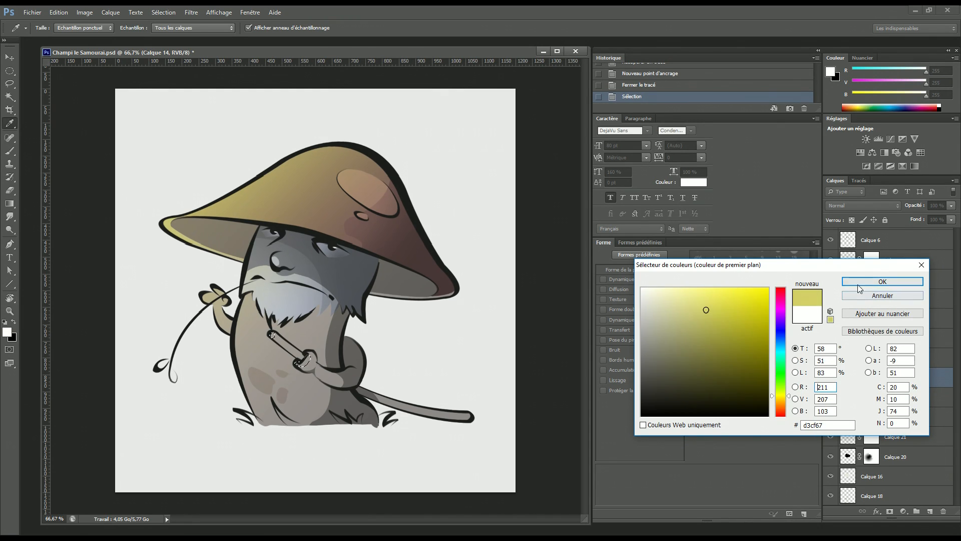
pyautogui.click(883, 282)
pyautogui.press('b')
pyautogui.moveTo(235, 326)
pyautogui.mouseDown()
pyautogui.moveTo(286, 321)
pyautogui.moveTo(300, 360)
pyautogui.mouseUp()
pyautogui.hotkey('ctrl', 'd')
pyautogui.hotkey('ctrl', 's')
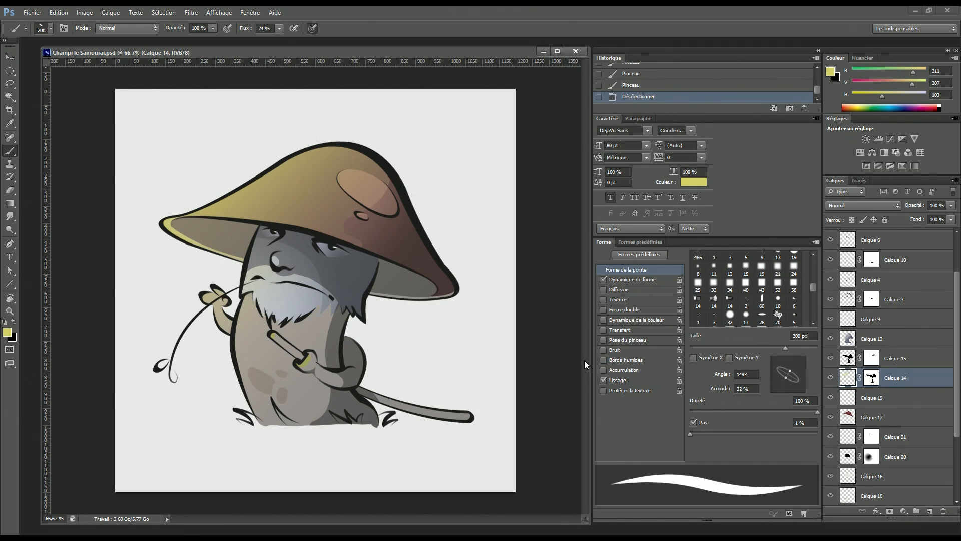
# Undo the yellow handle painting and the extra layer, going back to the loaded handle selection.
pyautogui.hotkey('ctrl', 'alt', 'z')
pyautogui.hotkey('ctrl', 'alt', 'z')
pyautogui.hotkey('ctrl', 'alt', 'z')
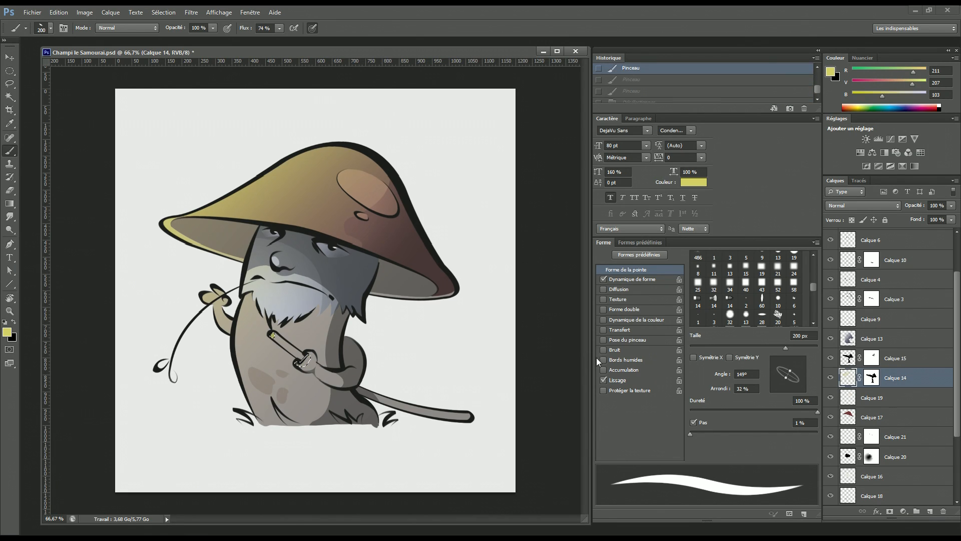
pyautogui.click(931, 511)
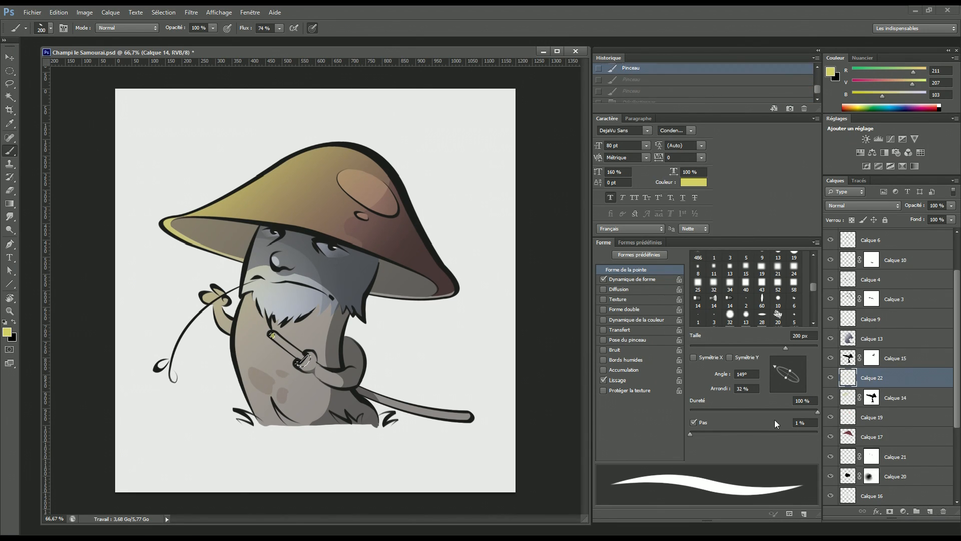
pyautogui.click(7, 332)
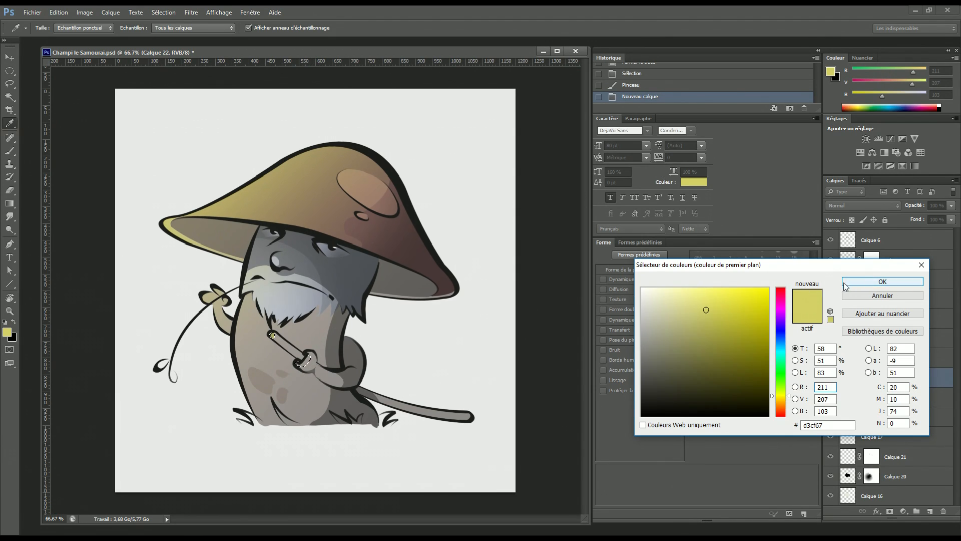
pyautogui.click(882, 282)
pyautogui.press('b')
pyautogui.hotkey('ctrl', 'alt', 'z')
pyautogui.hotkey('ctrl', 'alt', 'z')
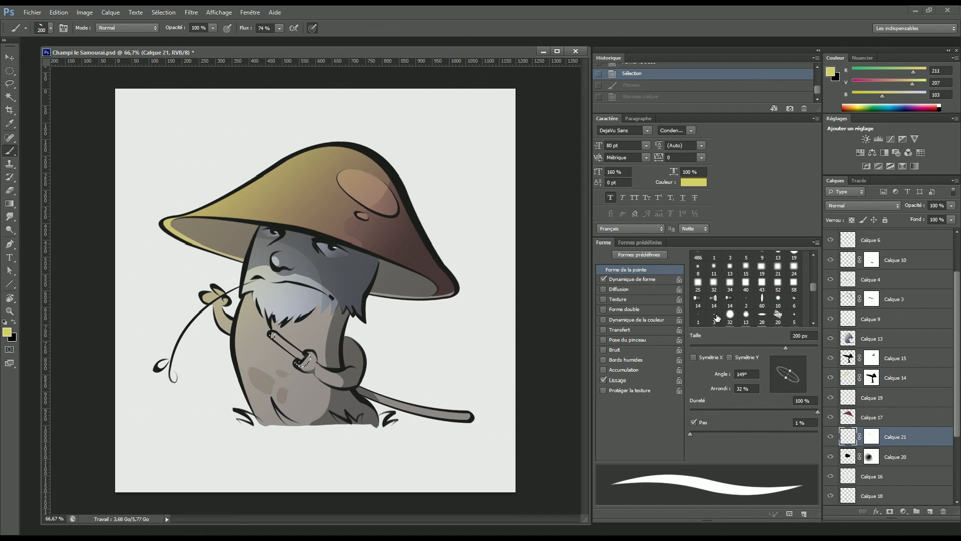
# Add a new layer above Calque 21, paint the selected sword handle areas white on it and deselect.
pyautogui.click(929, 511)
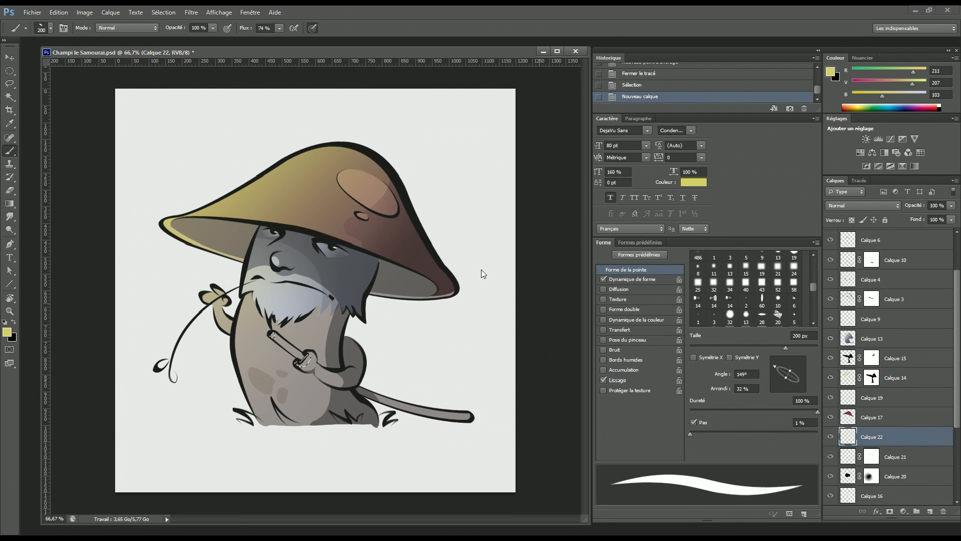
pyautogui.click(7, 333)
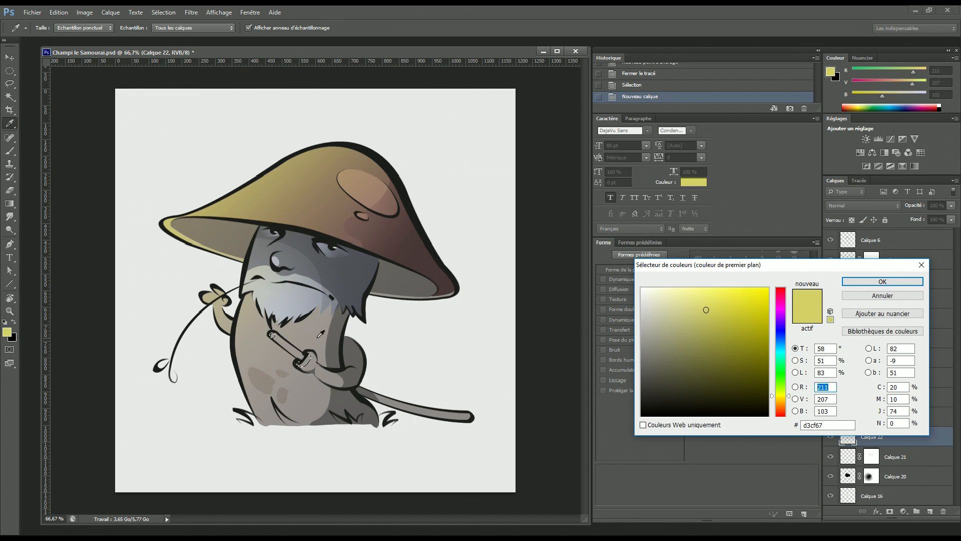
pyautogui.click(643, 289)
pyautogui.click(883, 281)
pyautogui.press('b')
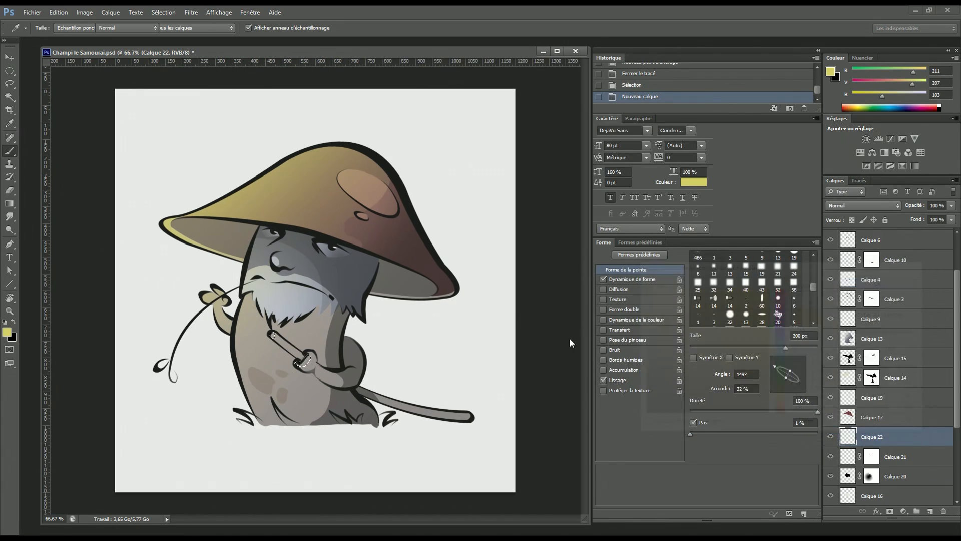
pyautogui.press('g')
pyautogui.press('b')
pyautogui.moveTo(303, 356); pyautogui.dragTo(310, 361)
pyautogui.hotkey('ctrl', 'd')
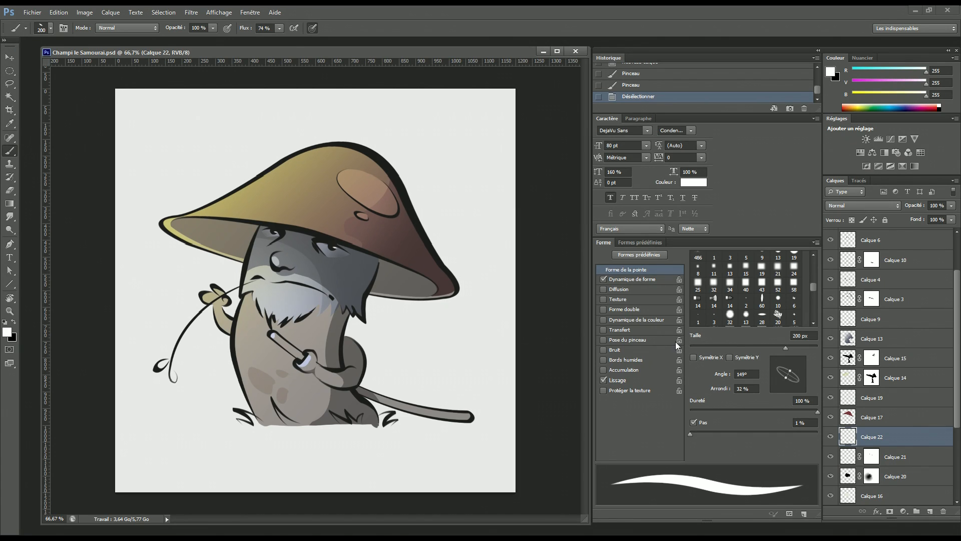
# Trace a closed Pen path around the mushroom's belly, from the beard down past the brown spots.
pyautogui.press('p')
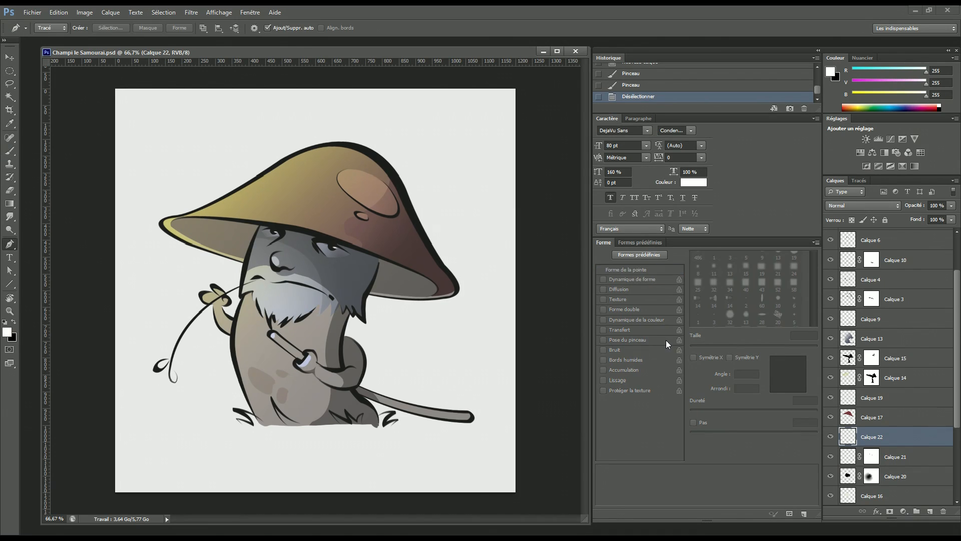
pyautogui.click(233, 335)
pyautogui.moveTo(278, 330); pyautogui.dragTo(307, 354)
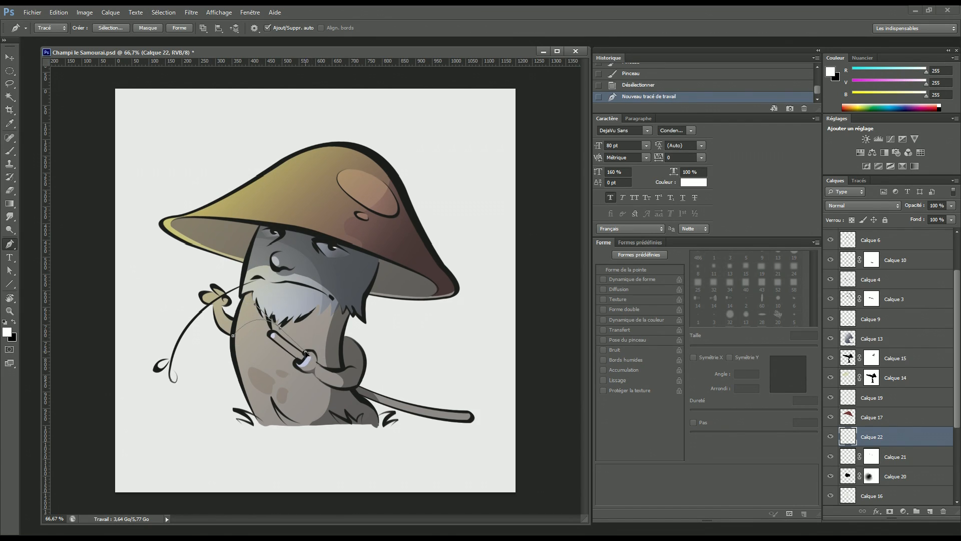
pyautogui.keyDown('alt'); pyautogui.click(281, 331); pyautogui.keyUp('alt')
pyautogui.moveTo(329, 338); pyautogui.dragTo(329, 339)
pyautogui.keyDown('alt'); pyautogui.click(311, 338); pyautogui.keyUp('alt')
pyautogui.press('alt')
pyautogui.hotkey('ctrl', 'z')
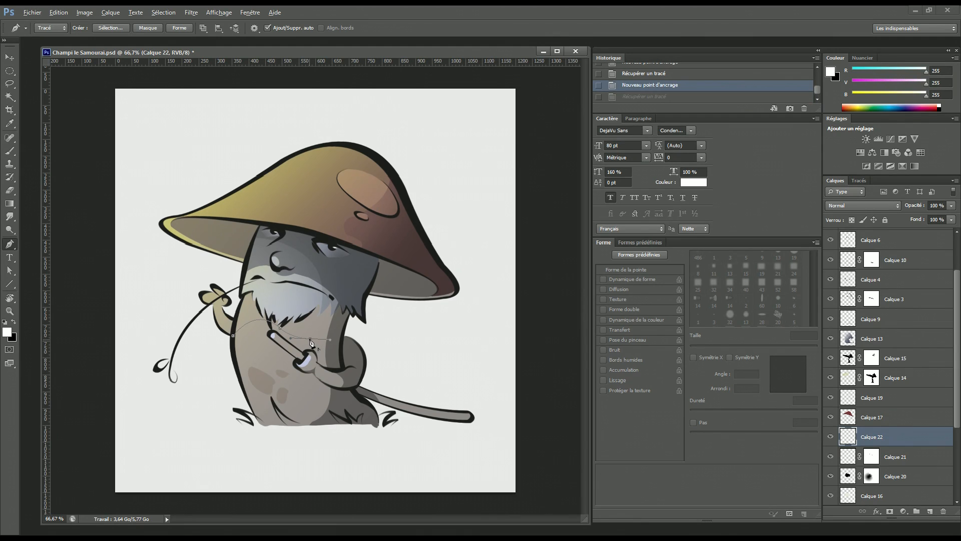
pyautogui.hotkey('ctrl', 'z')
pyautogui.moveTo(259, 405); pyautogui.dragTo(222, 386)
pyautogui.click(232, 340)
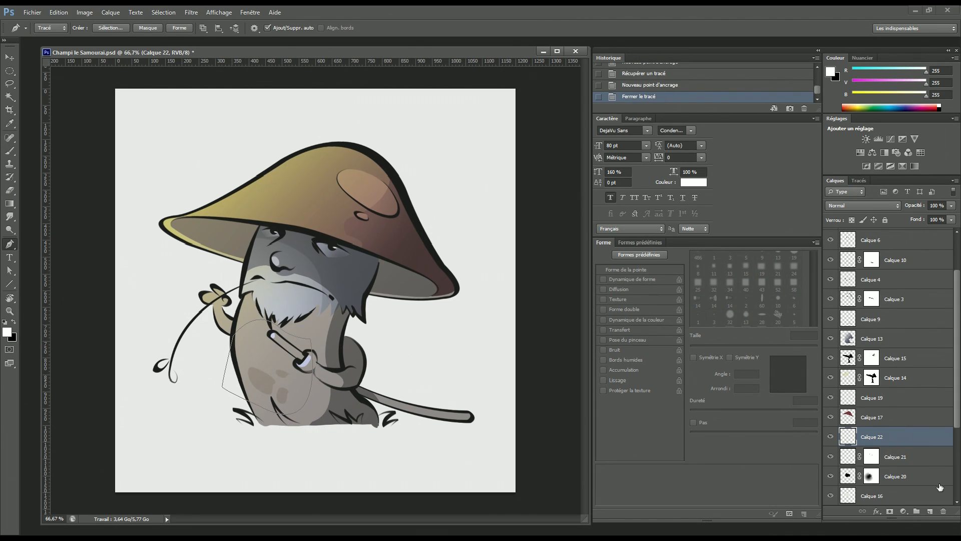
# Add a new layer above Calque 22, try a white Paint Bucket fill on it and undo the fill.
pyautogui.click(930, 511)
pyautogui.press('g')
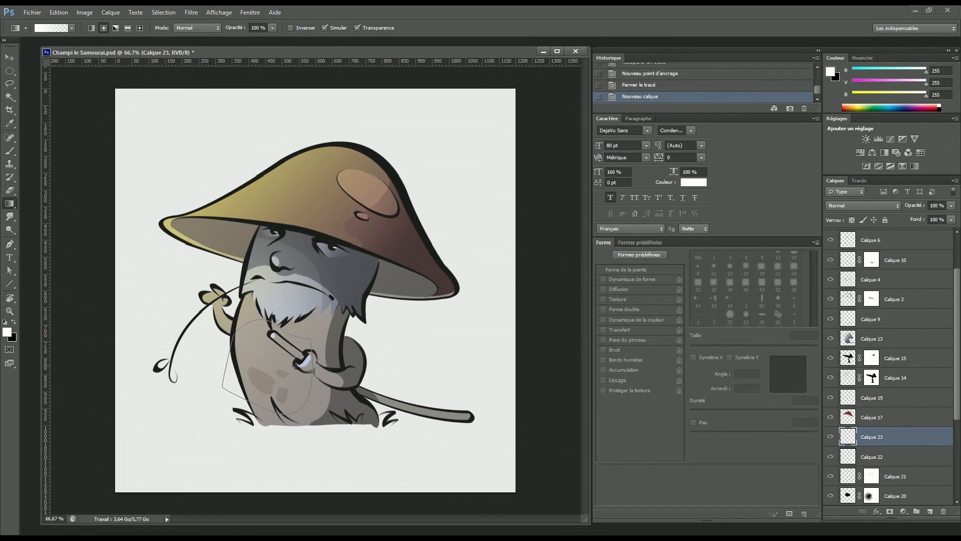
pyautogui.click(8, 332)
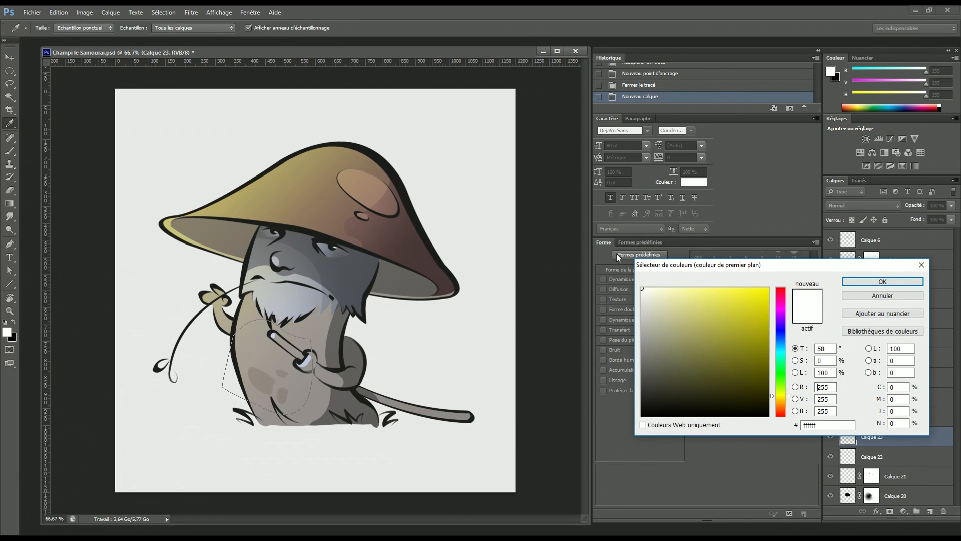
pyautogui.click(871, 292)
pyautogui.rightClick(9, 204)
pyautogui.click(55, 213)
pyautogui.click(290, 381)
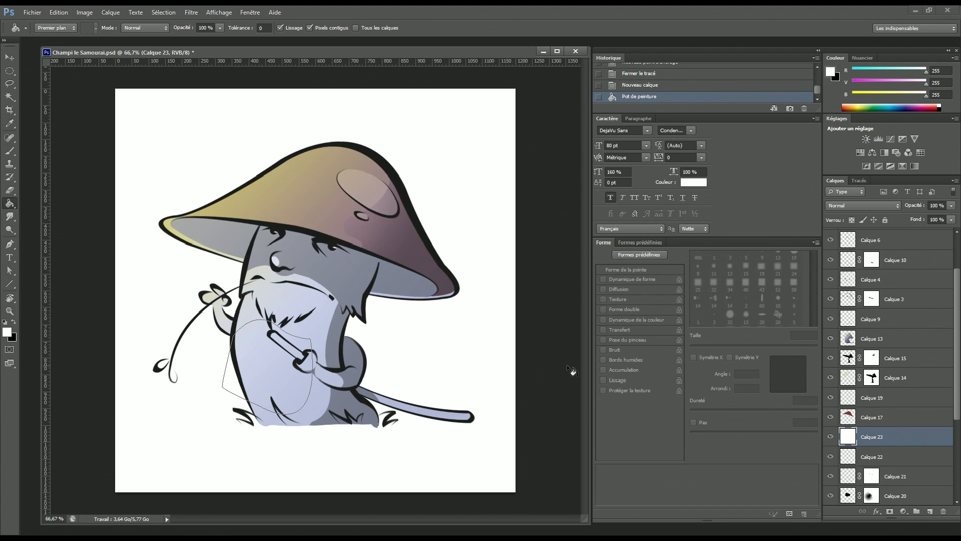
pyautogui.hotkey('ctrl', 'z')
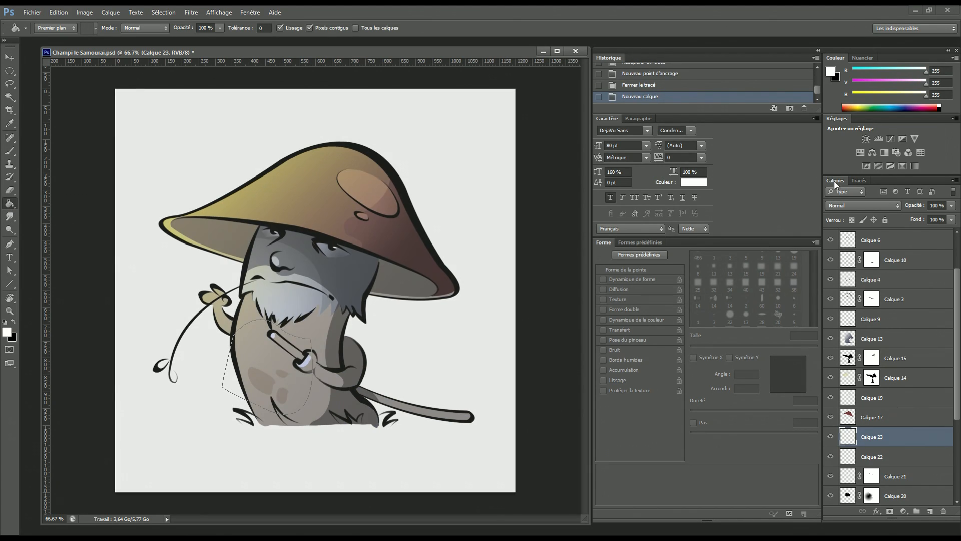
# Load the belly path as a selection, fill it with white on layer Calque 23 and deselect.
pyautogui.click(859, 180)
pyautogui.keyDown('ctrl'); pyautogui.click(841, 198); pyautogui.keyUp('ctrl')
pyautogui.click(836, 180)
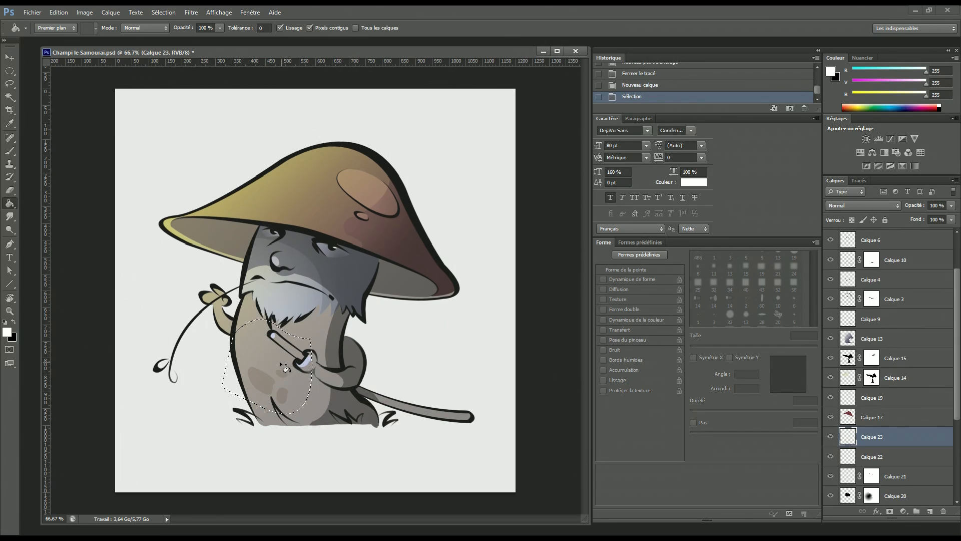
pyautogui.click(279, 362)
pyautogui.hotkey('ctrl', 'd')
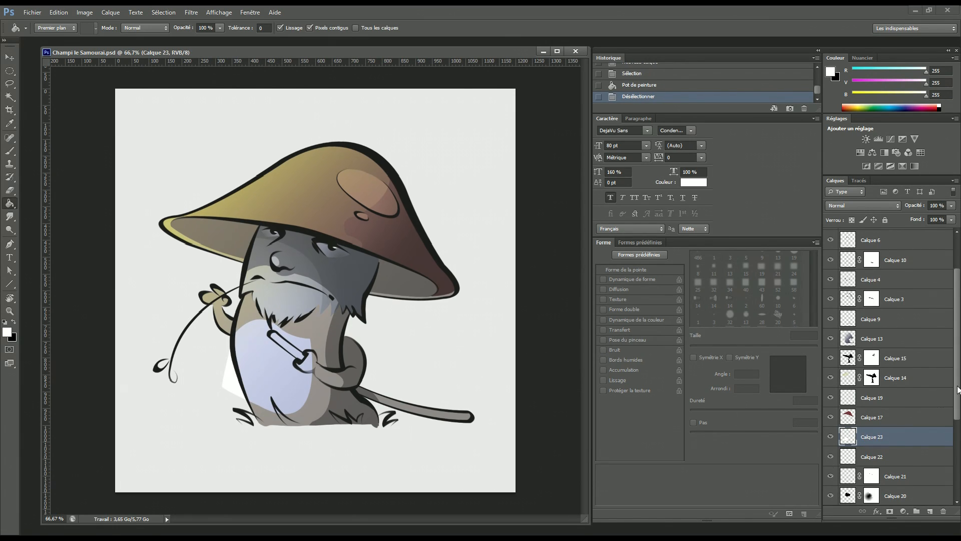
# Load the body shape as a selection, invert it and cut the white fill that spills outside the body.
pyautogui.scroll(-5, 944, 464)
pyautogui.hotkey('ctrl', 'shift', 'd')
pyautogui.hotkey('ctrl', 'shift', 'i')
pyautogui.hotkey('ctrl', 'x')
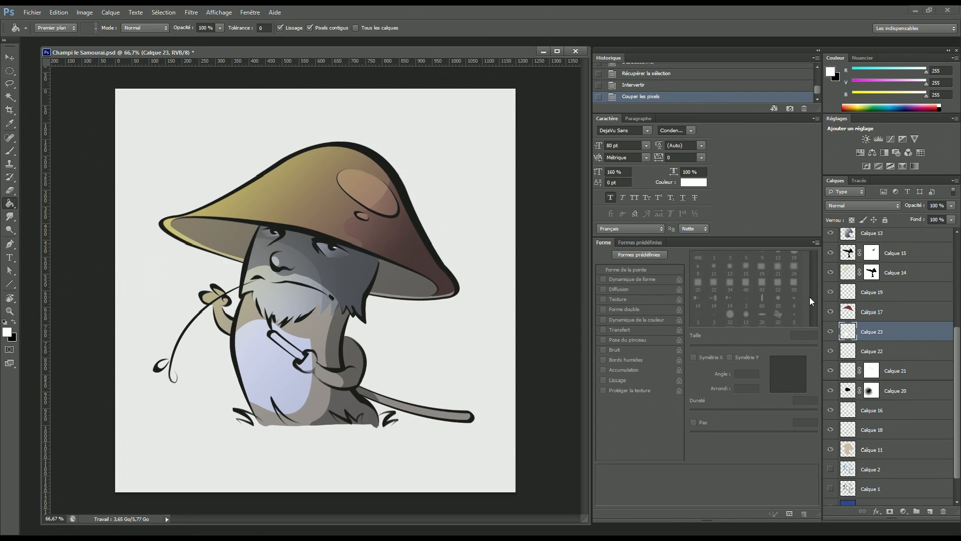
# Move the belly patch layer Calque 23 directly above Calque 11 and lower its opacity to 44%.
pyautogui.moveTo(896, 331); pyautogui.dragTo(910, 435)
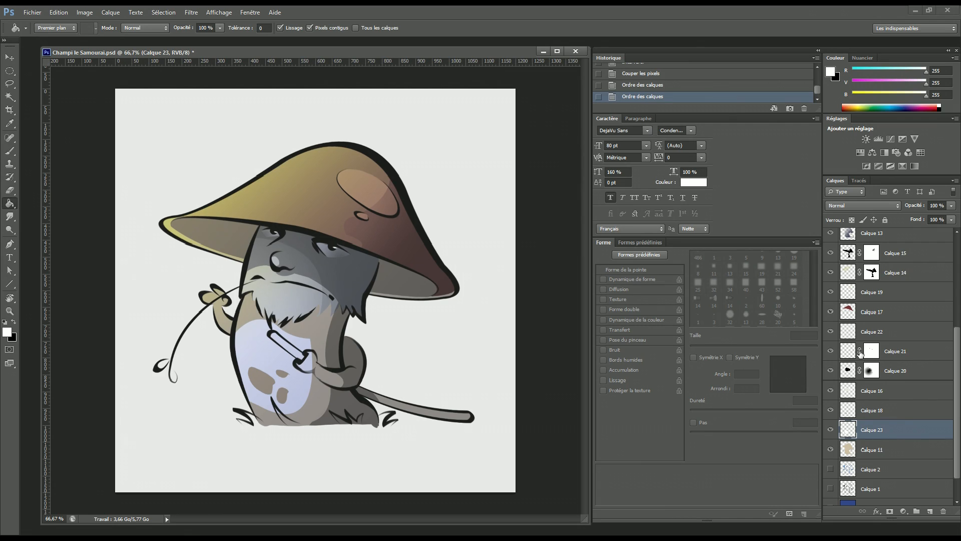
pyautogui.moveTo(951, 206); pyautogui.dragTo(923, 218)
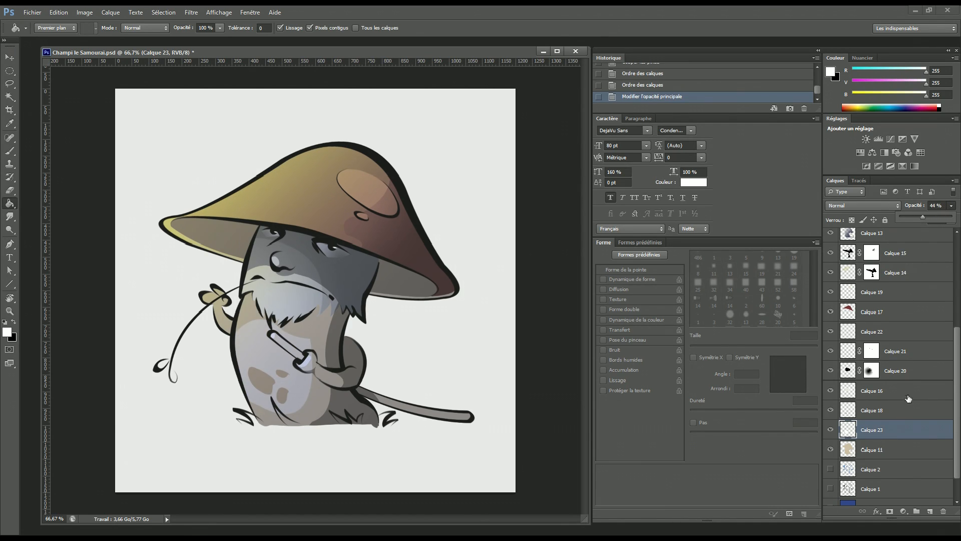
# Erase the white belly fill covering the sword handle and the gripping hand on Calque 23, and save the file.
pyautogui.press('e')
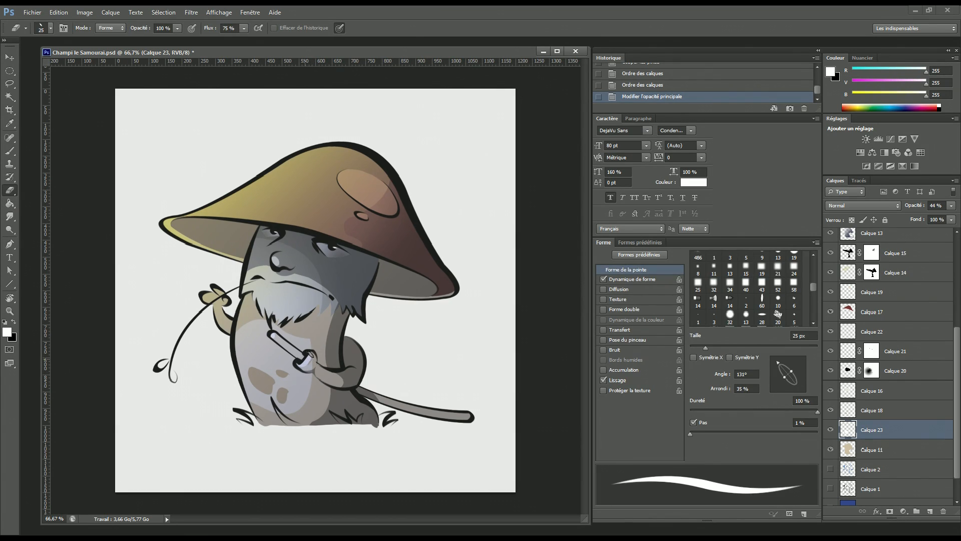
pyautogui.moveTo(304, 361); pyautogui.dragTo(303, 369)
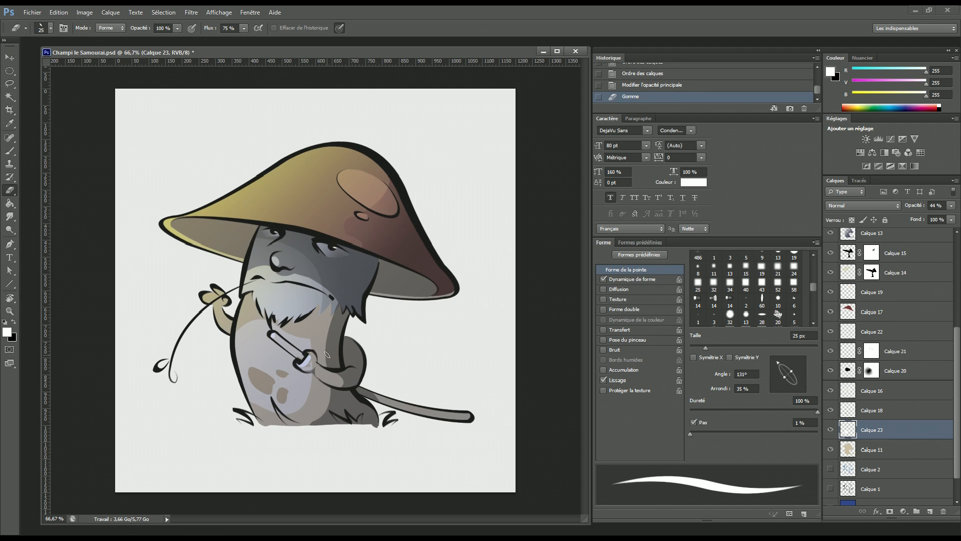
pyautogui.hotkey('ctrl', '+')
pyautogui.hotkey('ctrl', '+')
pyautogui.moveTo(318, 350); pyautogui.dragTo(464, 255)
pyautogui.hotkey('ctrl', 'r')
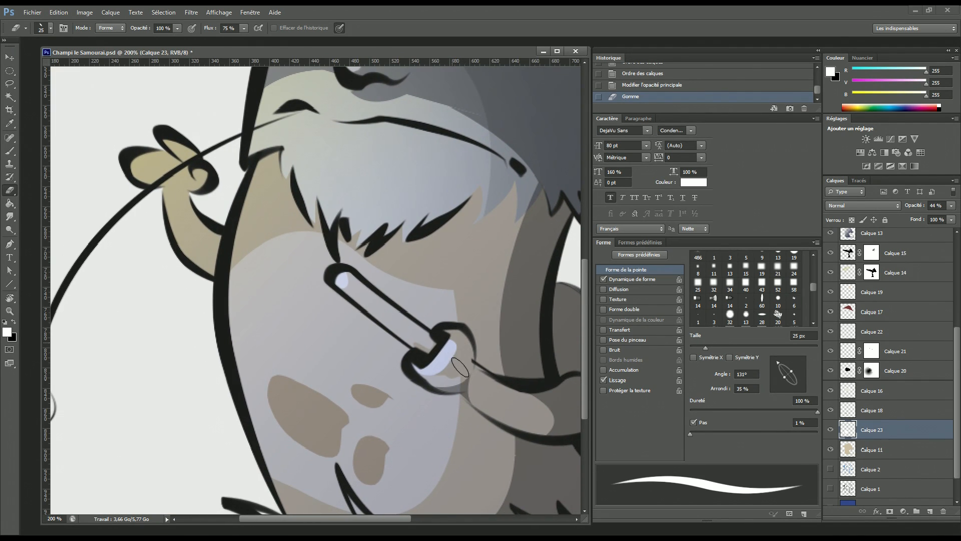
pyautogui.moveTo(460, 367)
pyautogui.mouseDown()
pyautogui.moveTo(429, 377)
pyautogui.moveTo(455, 383)
pyautogui.moveTo(437, 386)
pyautogui.mouseUp()
pyautogui.moveTo(347, 278)
pyautogui.mouseDown()
pyautogui.moveTo(379, 303)
pyautogui.moveTo(359, 296)
pyautogui.moveTo(348, 289)
pyautogui.moveTo(434, 341)
pyautogui.moveTo(417, 342)
pyautogui.moveTo(425, 343)
pyautogui.moveTo(343, 285)
pyautogui.moveTo(421, 345)
pyautogui.mouseUp()
pyautogui.moveTo(388, 319)
pyautogui.mouseDown()
pyautogui.moveTo(361, 302)
pyautogui.moveTo(421, 346)
pyautogui.moveTo(387, 312)
pyautogui.mouseUp()
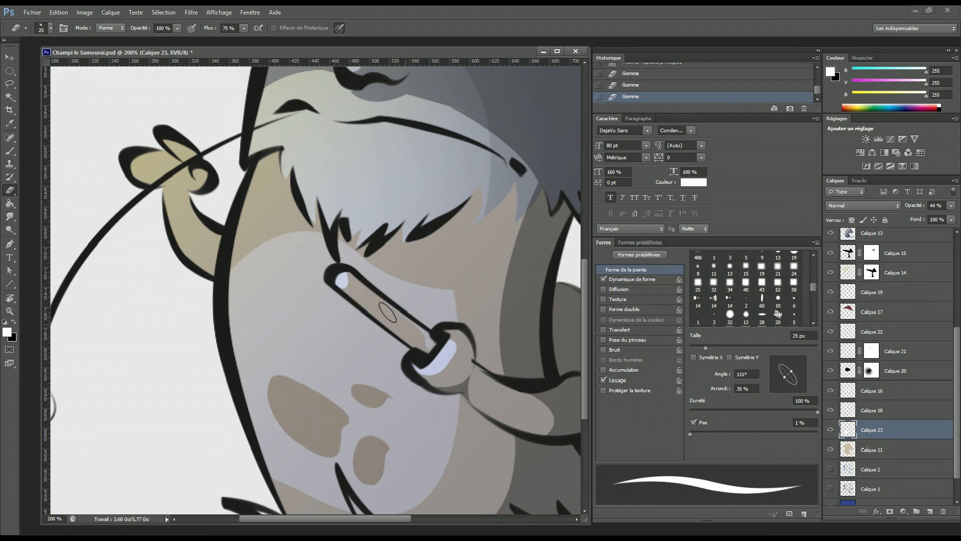
pyautogui.click(394, 322)
pyautogui.hotkey('ctrl', '-')
pyautogui.hotkey('ctrl', '-')
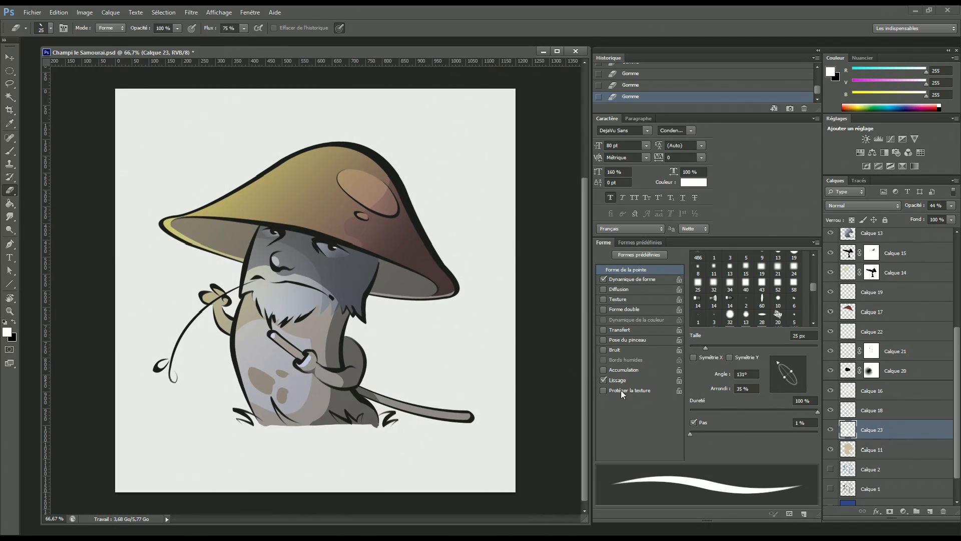
pyautogui.hotkey('ctrl', 's')
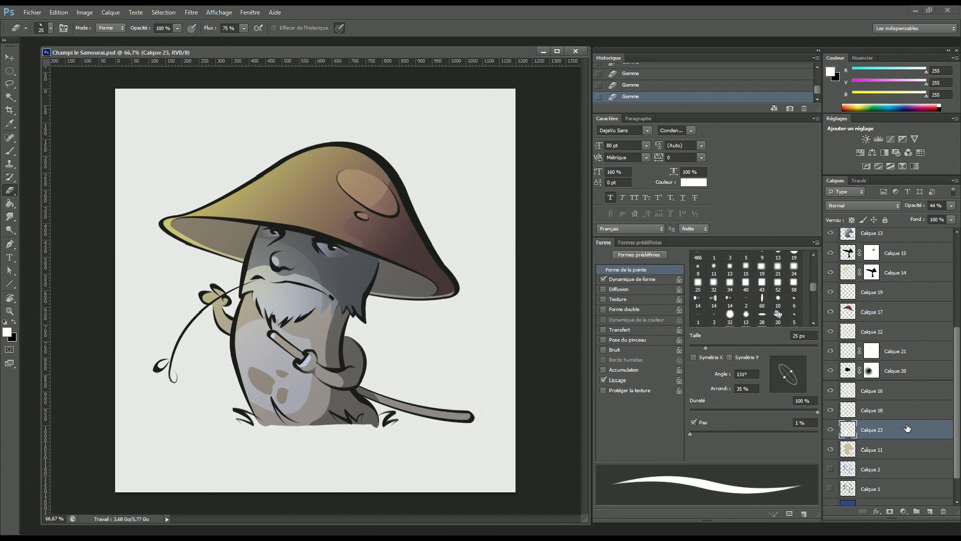
# Try the Incrustation and Produit blending modes on Calque 23.
pyautogui.click(882, 206)
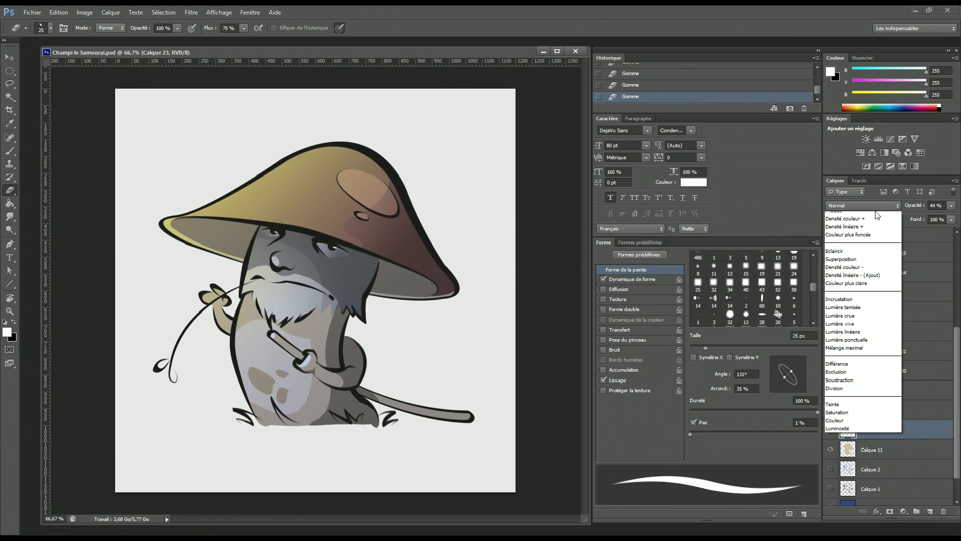
pyautogui.click(873, 340)
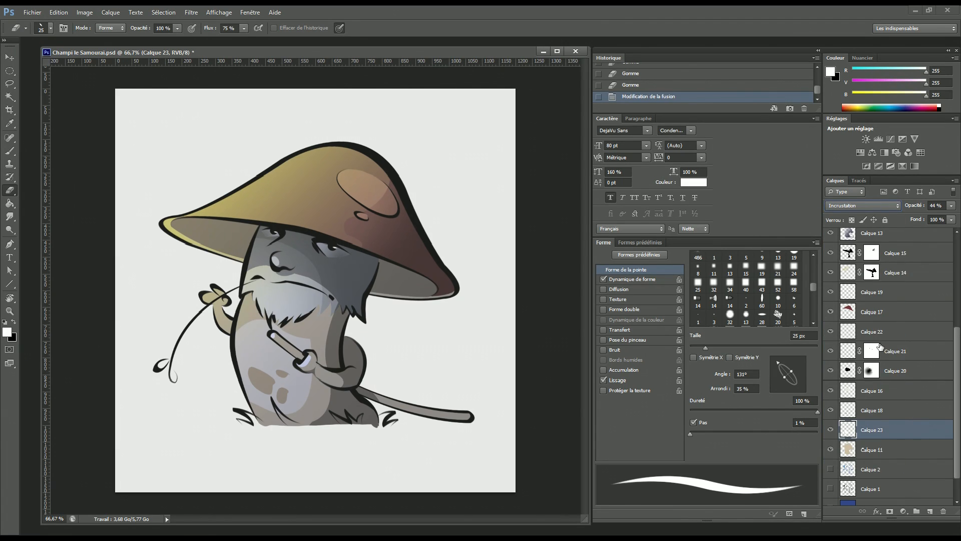
pyautogui.click(877, 206)
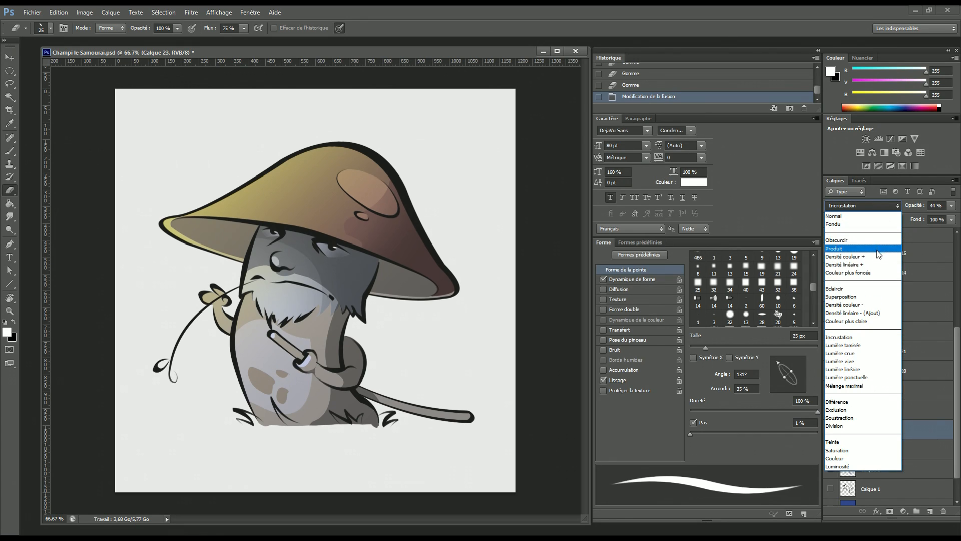
pyautogui.click(883, 249)
# Set Calque 23's blending mode to Lumière crue and its opacity to 42%.
pyautogui.click(872, 206)
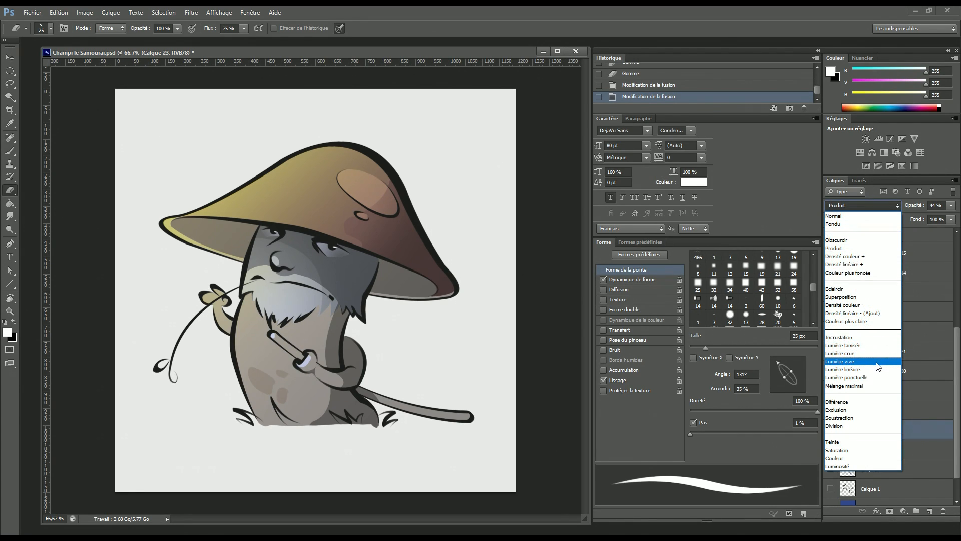
pyautogui.click(877, 354)
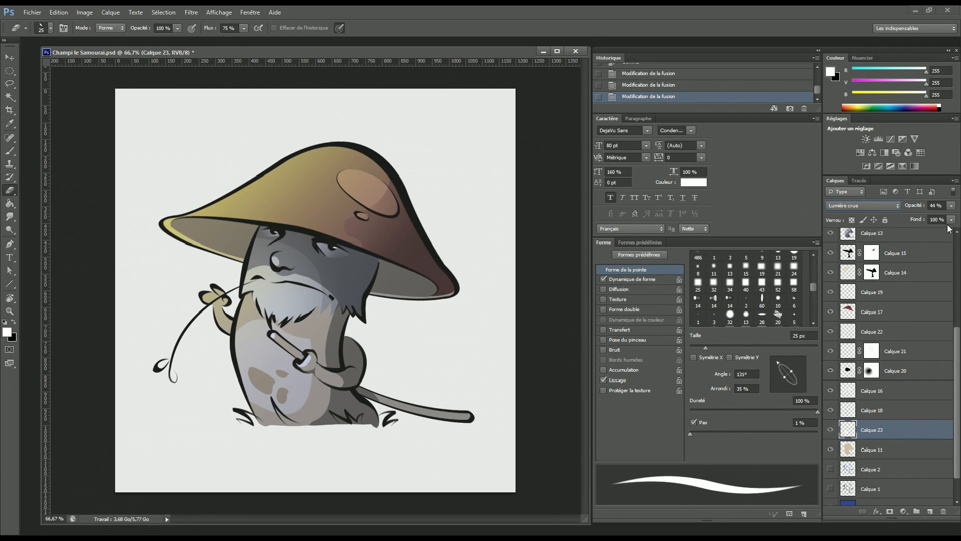
pyautogui.click(951, 205)
pyautogui.moveTo(931, 221)
pyautogui.mouseDown()
pyautogui.moveTo(956, 217)
pyautogui.moveTo(928, 221)
pyautogui.mouseUp()
pyautogui.click(846, 387)
# Add a layer mask to Calque 23, draw a short gradient on it and load the belly patch as a selection.
pyautogui.click(889, 513)
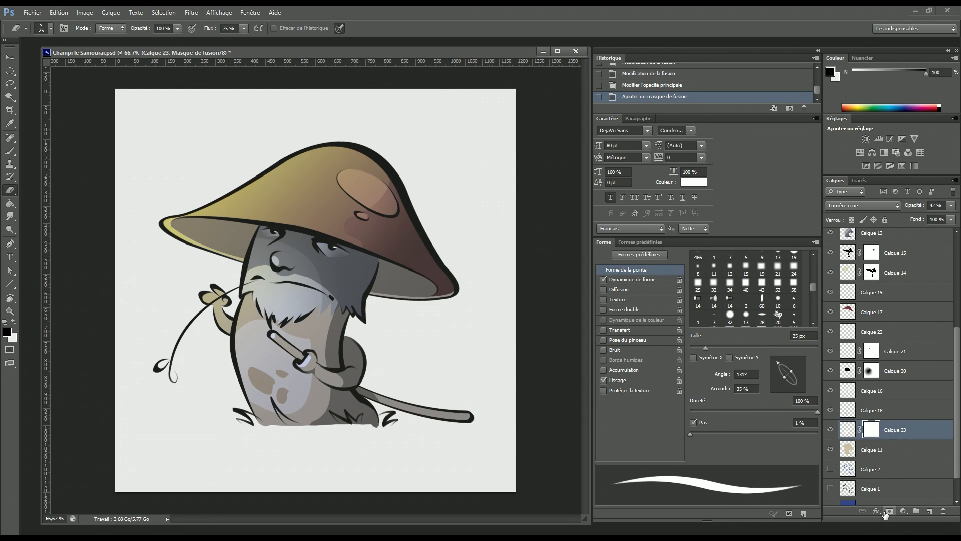
pyautogui.press('g')
pyautogui.click(17, 205)
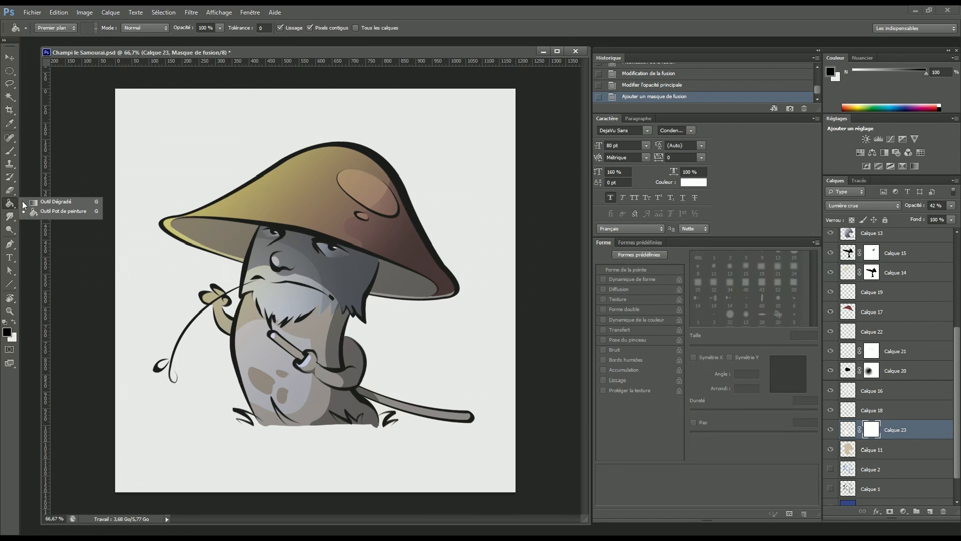
pyautogui.click(70, 201)
pyautogui.moveTo(297, 390); pyautogui.dragTo(317, 405)
pyautogui.moveTo(850, 431); pyautogui.dragTo(841, 433)
pyautogui.keyDown('ctrl'); pyautogui.click(843, 434); pyautogui.keyUp('ctrl')
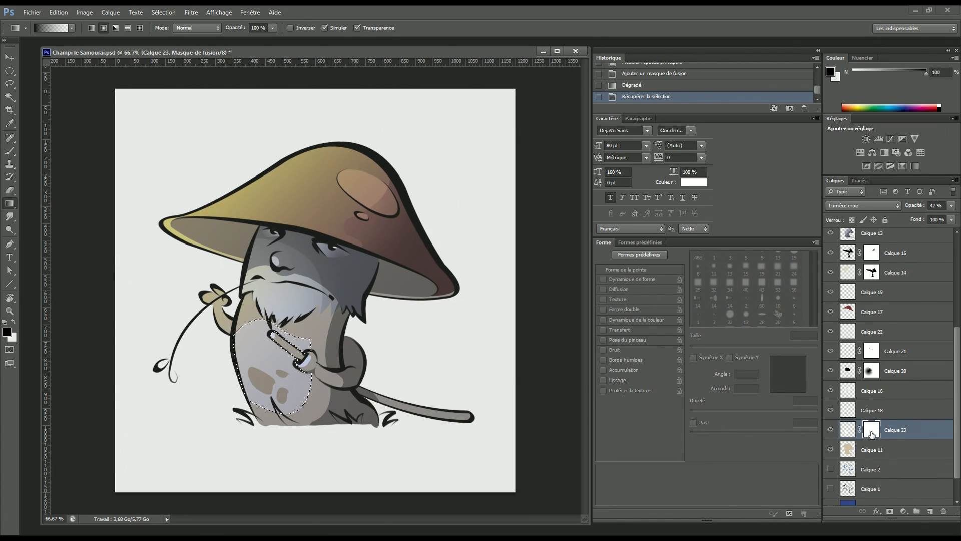
# Fade the belly patch toward its sword side with a linear black-to-transparent gradient on the mask, undoing the earlier tries, and deselect.
pyautogui.moveTo(310, 343); pyautogui.dragTo(158, 408)
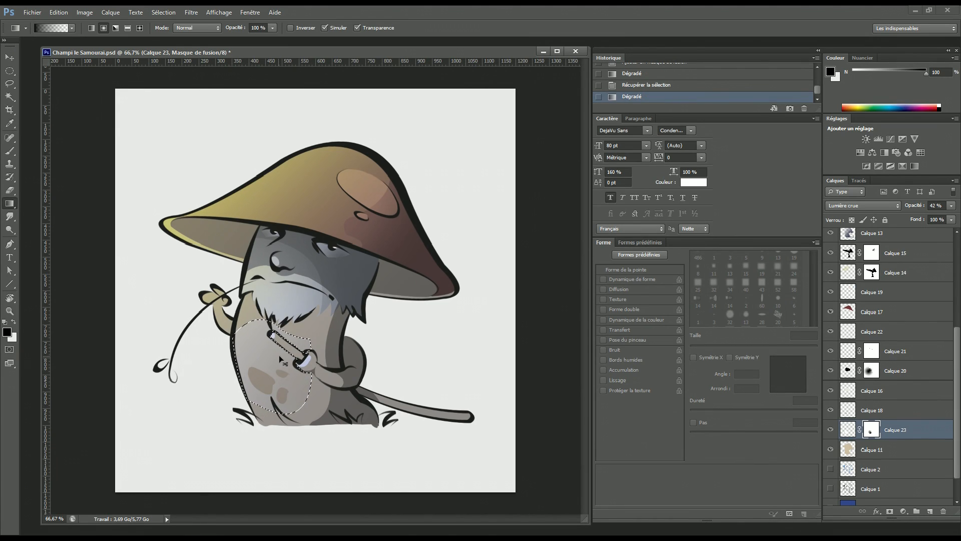
pyautogui.hotkey('ctrl', 'z')
pyautogui.click(91, 28)
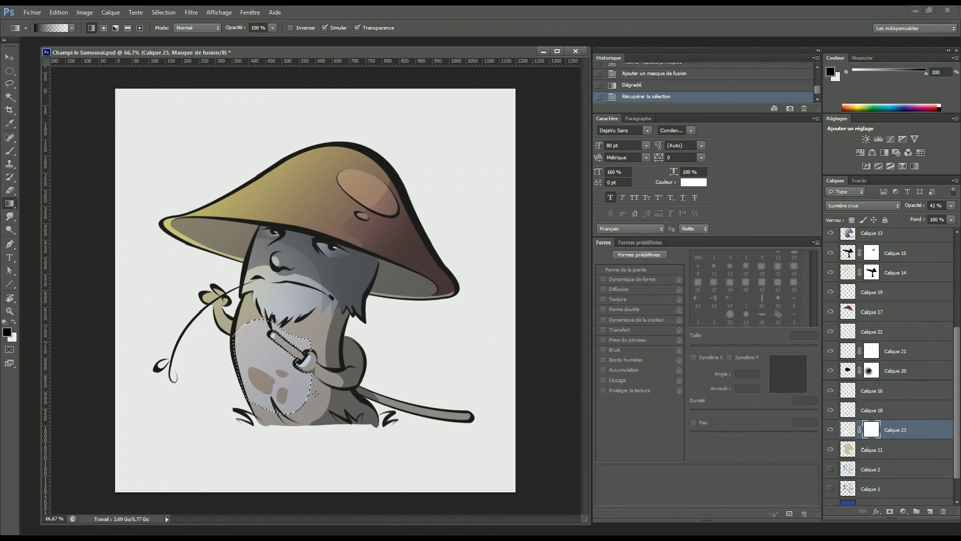
pyautogui.moveTo(320, 383); pyautogui.dragTo(159, 421)
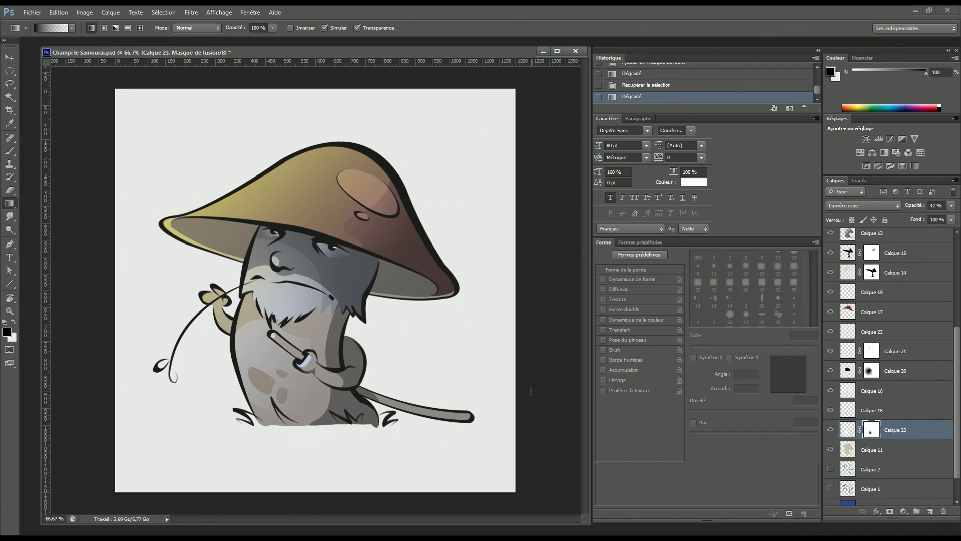
pyautogui.hotkey('ctrl', 'z')
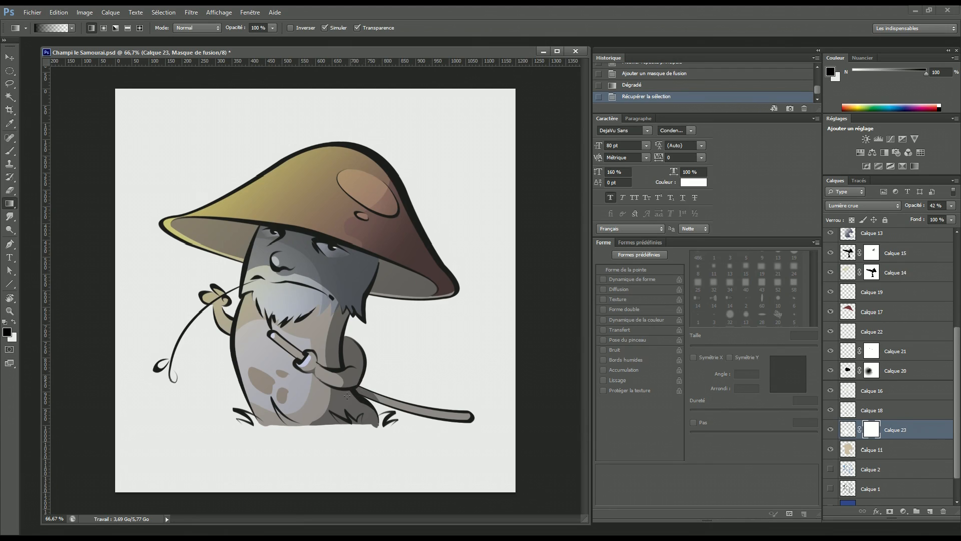
pyautogui.moveTo(307, 390); pyautogui.dragTo(244, 343)
pyautogui.hotkey('ctrl', 'z')
pyautogui.moveTo(360, 390); pyautogui.dragTo(241, 382)
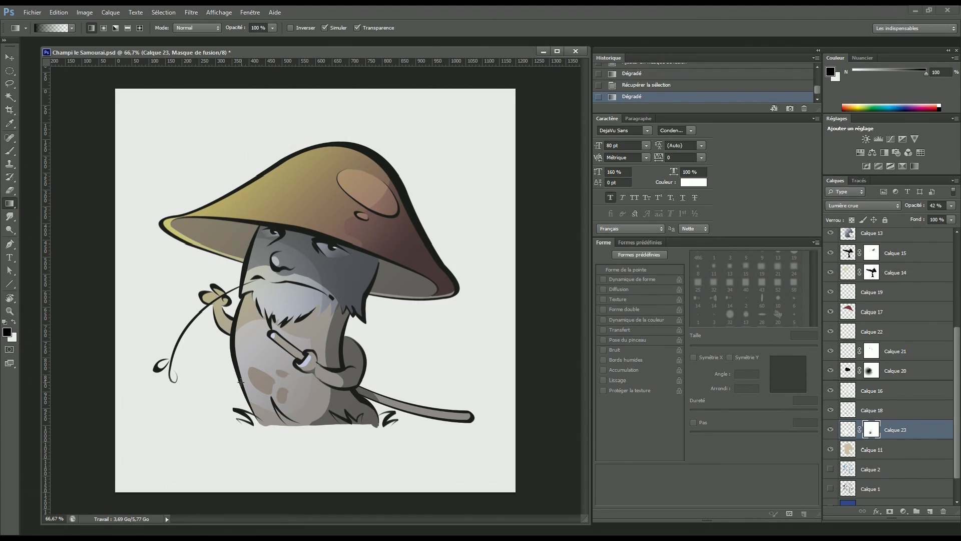
pyautogui.hotkey('ctrl', 'd')
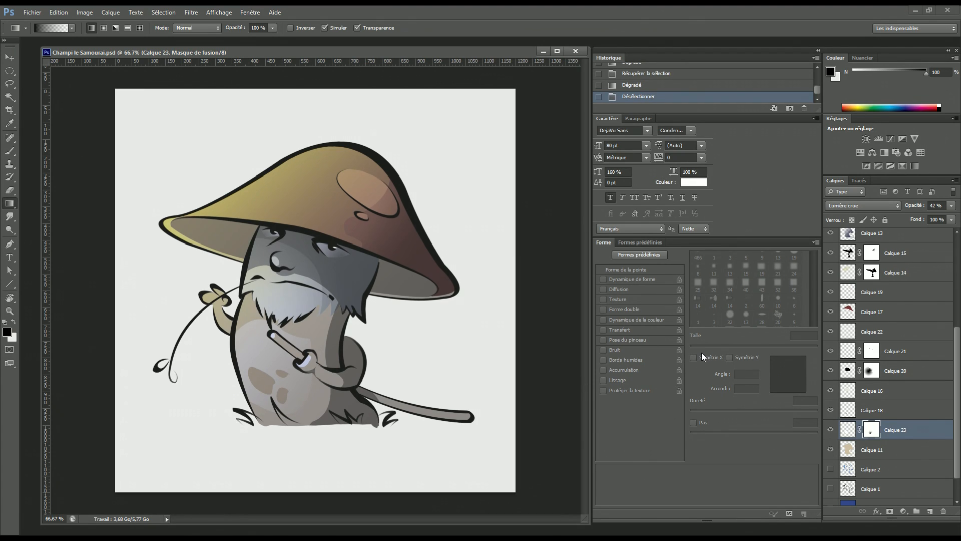
# Flip the whole canvas horizontally.
pyautogui.hotkey('ctrl', '-')
pyautogui.hotkey('ctrl', '-')
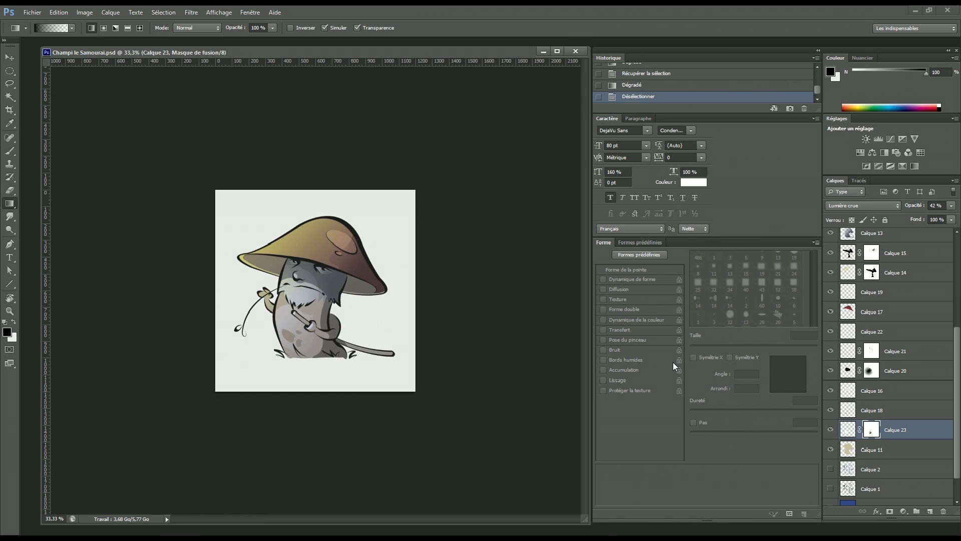
pyautogui.hotkey('ctrl', 'shift', 'h')
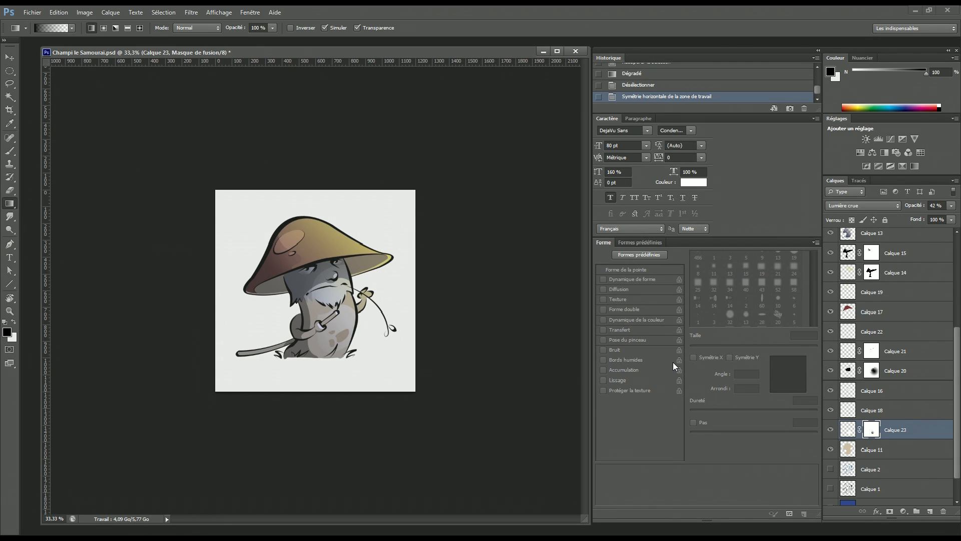
pyautogui.hotkey('ctrl', '+')
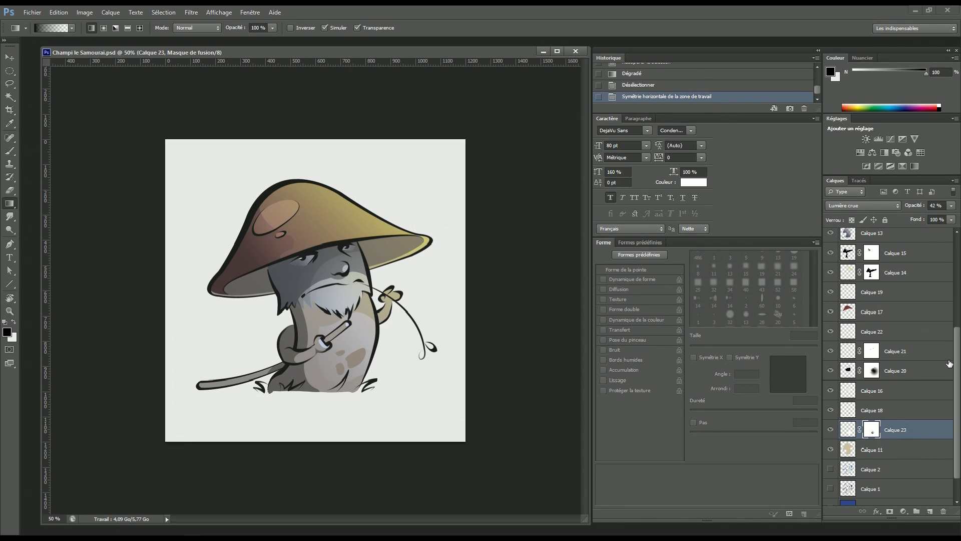
# Group all layers from Calque 5 down to Calque 1 and add a layer mask to the group.
pyautogui.moveTo(957, 359); pyautogui.dragTo(950, 257)
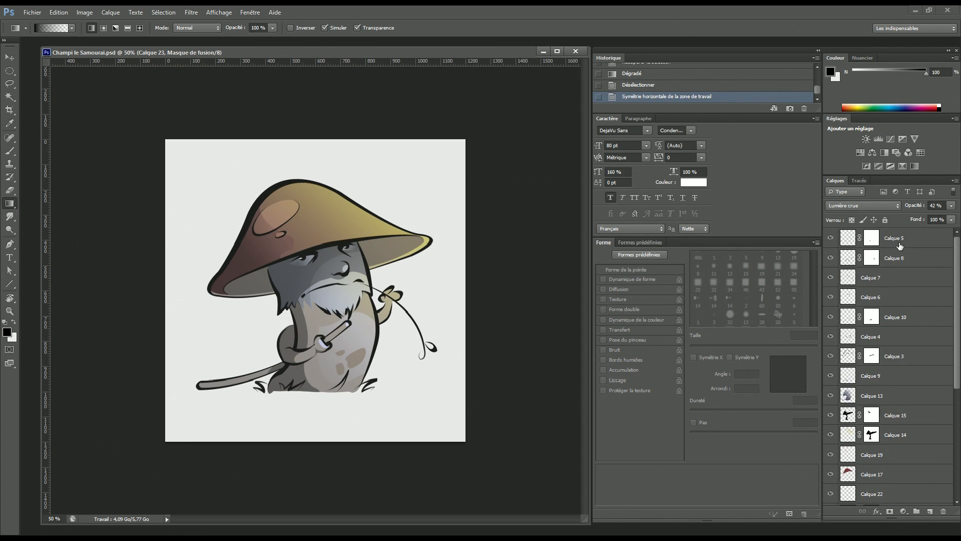
pyautogui.click(918, 241)
pyautogui.scroll(-5, 948, 361)
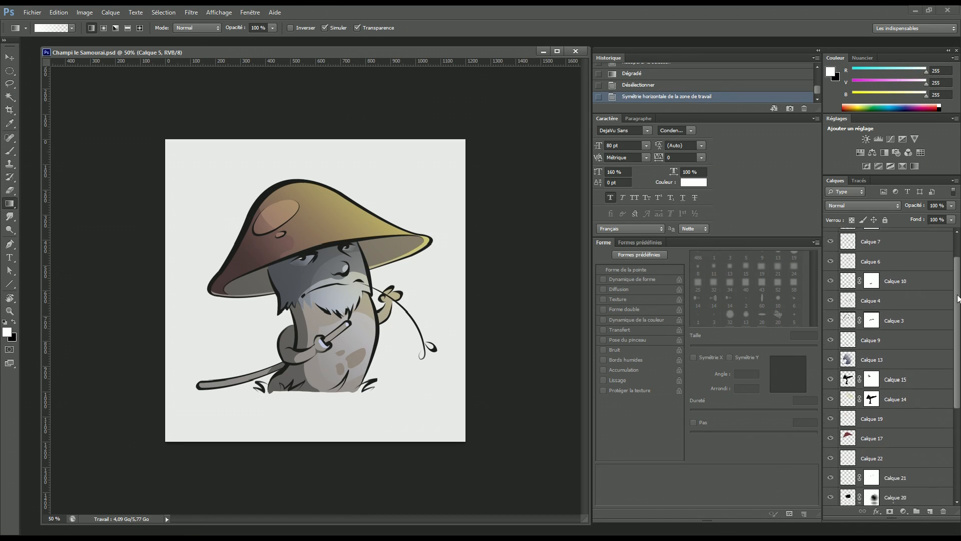
pyautogui.scroll(-2, 948, 362)
pyautogui.keyDown('shift'); pyautogui.click(897, 418); pyautogui.keyUp('shift')
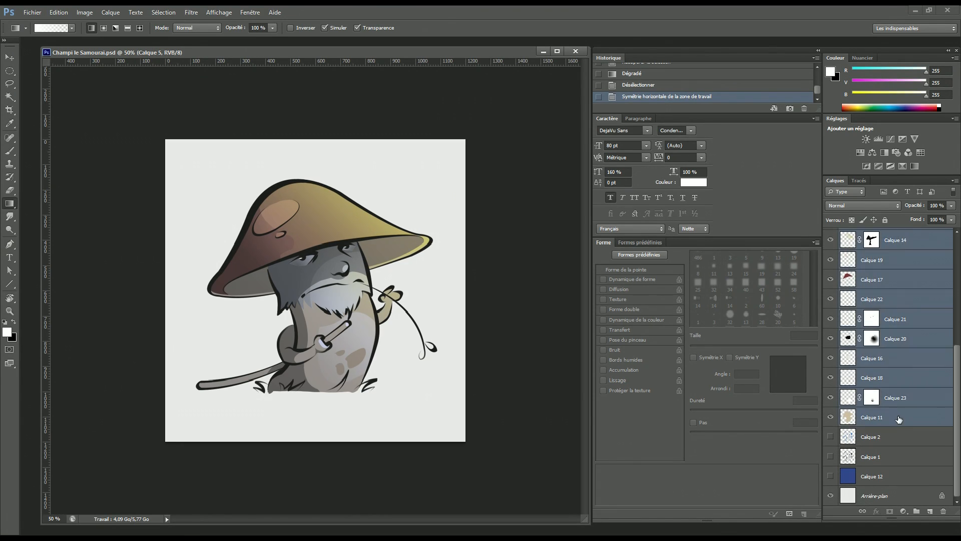
pyautogui.keyDown('shift'); pyautogui.click(899, 439); pyautogui.keyUp('shift')
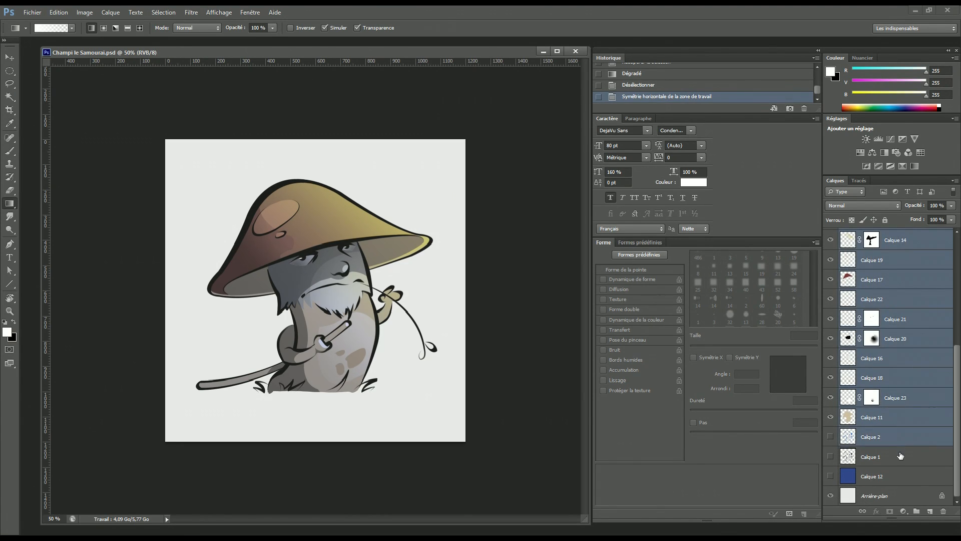
pyautogui.keyDown('shift'); pyautogui.click(902, 458); pyautogui.keyUp('shift')
pyautogui.moveTo(904, 455); pyautogui.dragTo(917, 512)
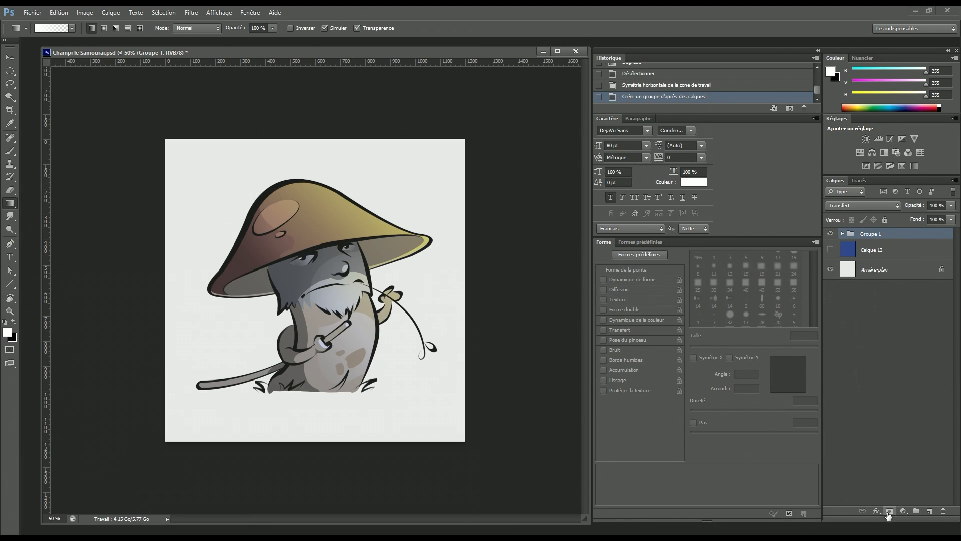
pyautogui.click(889, 513)
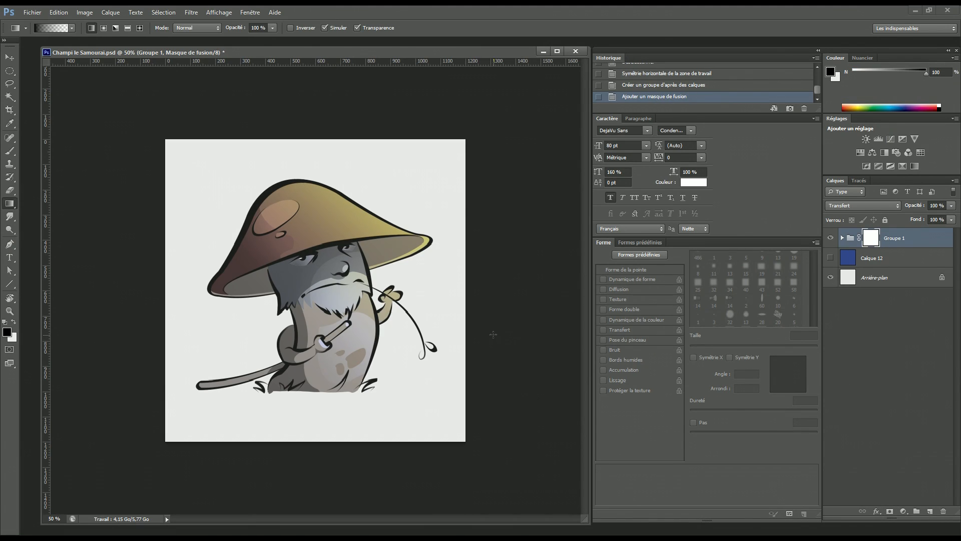
# Start a Pen path at the left end of the mushroom's base and undo the last misplaced anchor edits.
pyautogui.press('p')
pyautogui.click(277, 394)
pyautogui.click(280, 382)
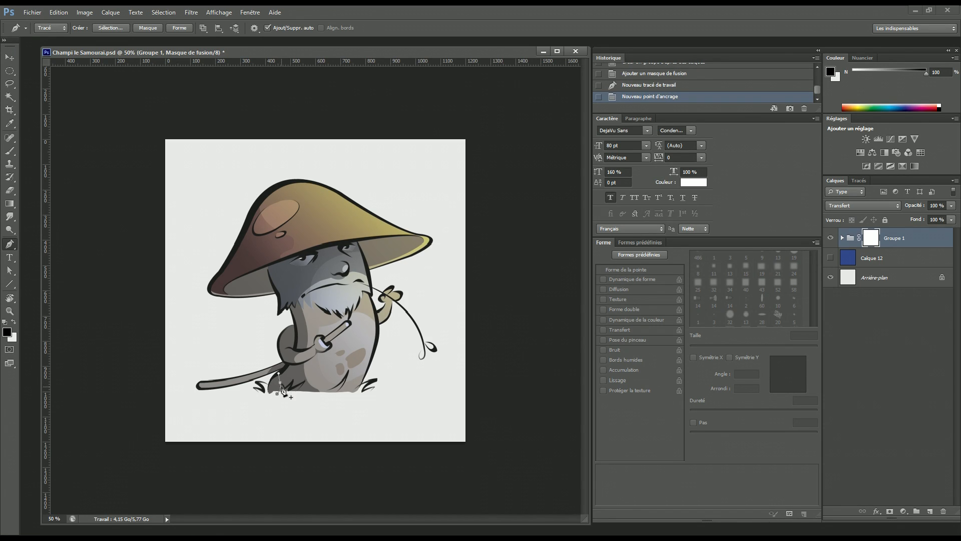
pyautogui.click(283, 391)
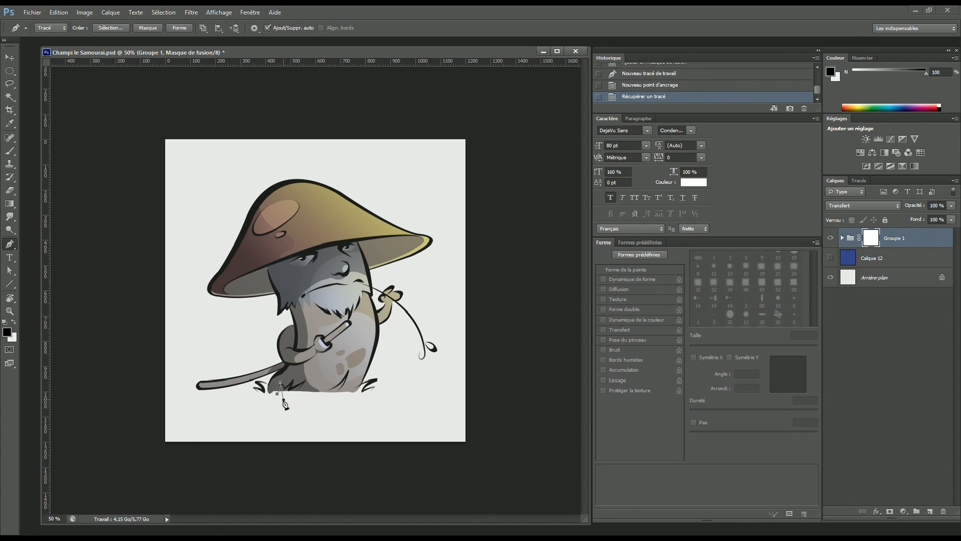
pyautogui.click(283, 399)
pyautogui.hotkey('ctrl', 'alt', 'z')
pyautogui.hotkey('ctrl', 'alt', 'z')
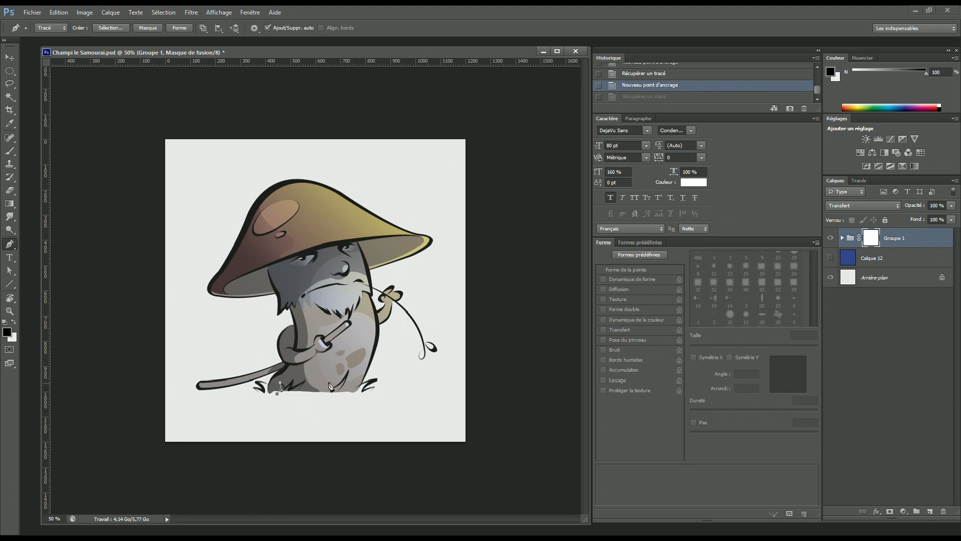
# Continue the path in a zigzag along the pointed grass blades at the left part of the mushroom's base.
pyautogui.hotkey('ctrl', '+')
pyautogui.hotkey('ctrl', '+')
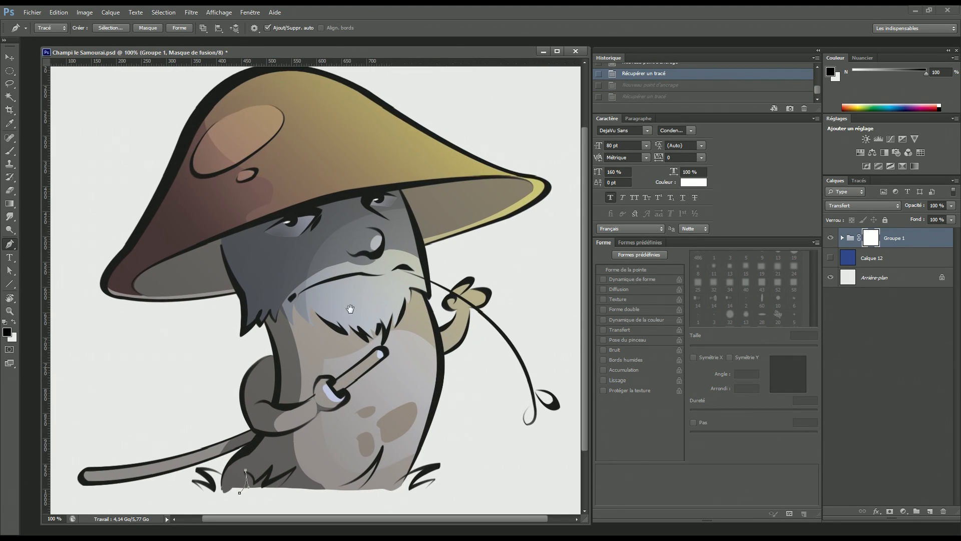
pyautogui.scroll(-3, 281, 406)
pyautogui.hscroll(-1, 280, 407)
pyautogui.moveTo(285, 415); pyautogui.dragTo(275, 425)
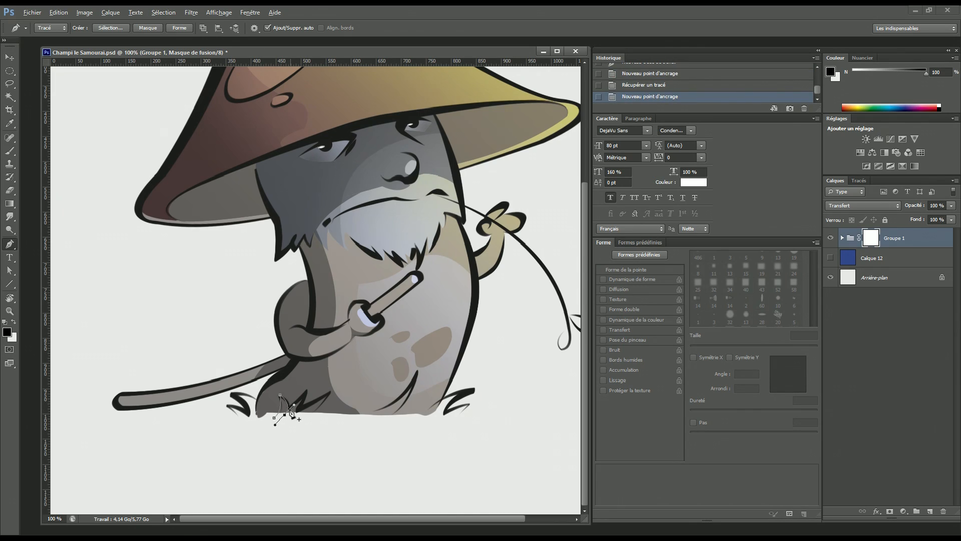
pyautogui.keyDown('alt'); pyautogui.click(285, 414); pyautogui.keyUp('alt')
pyautogui.click(304, 392)
pyautogui.click(300, 408)
pyautogui.click(329, 393)
pyautogui.click(312, 417)
# Continue the Pen path over the pointed grass blades at the middle of the mushroom's base, including the tall curved blade.
pyautogui.moveTo(360, 419); pyautogui.dragTo(354, 382)
pyautogui.keyDown('alt'); pyautogui.click(360, 419); pyautogui.keyUp('alt')
pyautogui.keyDown('alt'); pyautogui.click(360, 397); pyautogui.keyUp('alt')
pyautogui.moveTo(373, 435); pyautogui.dragTo(374, 435)
pyautogui.keyDown('alt'); pyautogui.click(375, 418); pyautogui.keyUp('alt')
pyautogui.click(376, 414)
pyautogui.moveTo(420, 363); pyautogui.dragTo(420, 362)
pyautogui.keyDown('alt'); pyautogui.click(415, 376); pyautogui.keyUp('alt')
pyautogui.moveTo(384, 426); pyautogui.dragTo(363, 440)
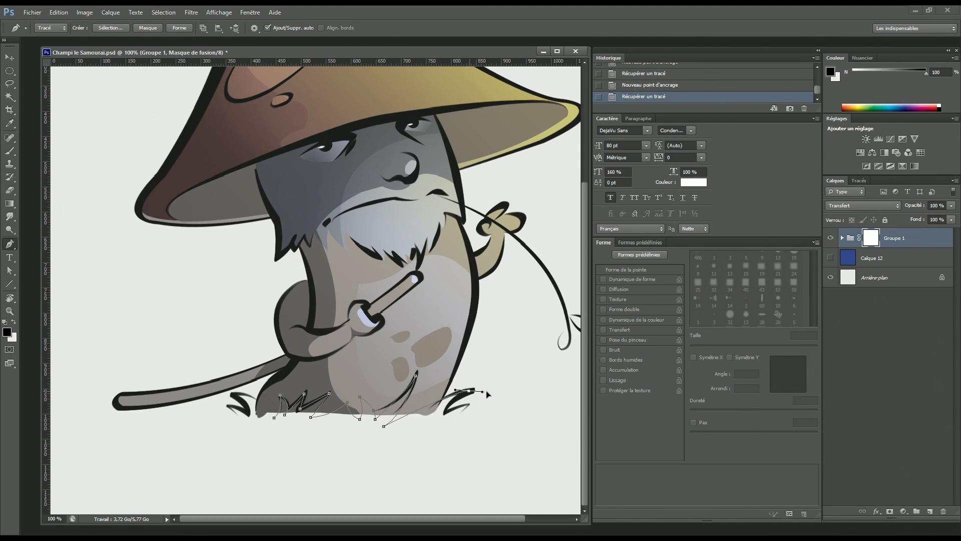
# Extend the path to the grass tuft right of the base and close it with a loop running below the mushroom.
pyautogui.moveTo(445, 392); pyautogui.dragTo(469, 390)
pyautogui.click(447, 412)
pyautogui.click(437, 432)
pyautogui.click(383, 441)
pyautogui.click(280, 432)
pyautogui.click(261, 427)
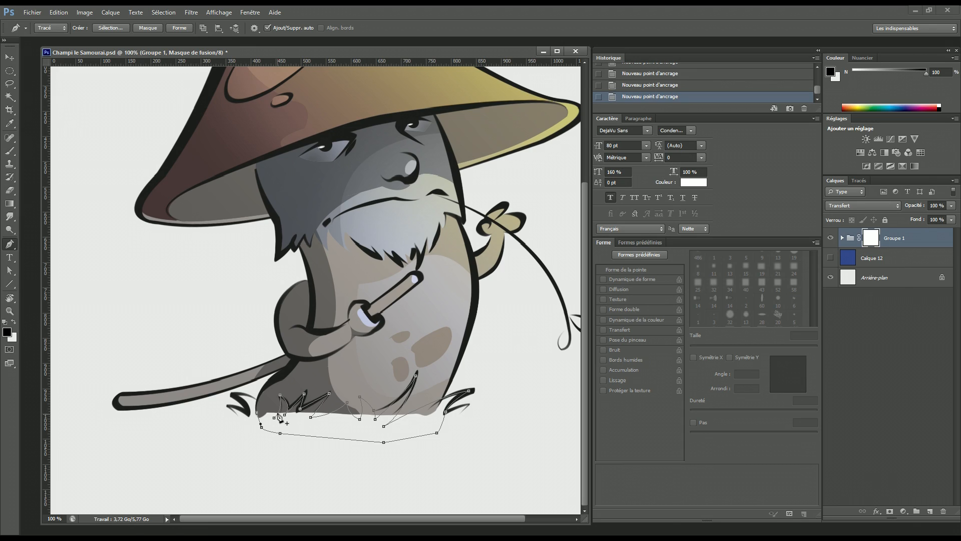
pyautogui.moveTo(274, 417); pyautogui.dragTo(266, 431)
# Convert the closed path to a selection, fill it with black on Groupe 1's layer mask using the Paint Bucket, and deselect.
pyautogui.click(859, 180)
pyautogui.hotkey('ctrl', 'Return')
pyautogui.click(835, 181)
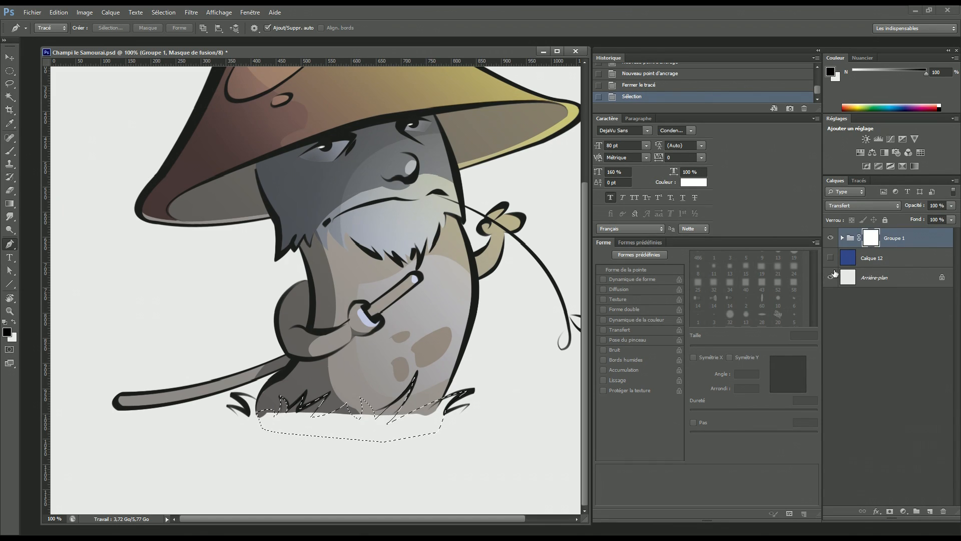
pyautogui.press('g')
pyautogui.rightClick(10, 204)
pyautogui.click(45, 214)
pyautogui.click(370, 437)
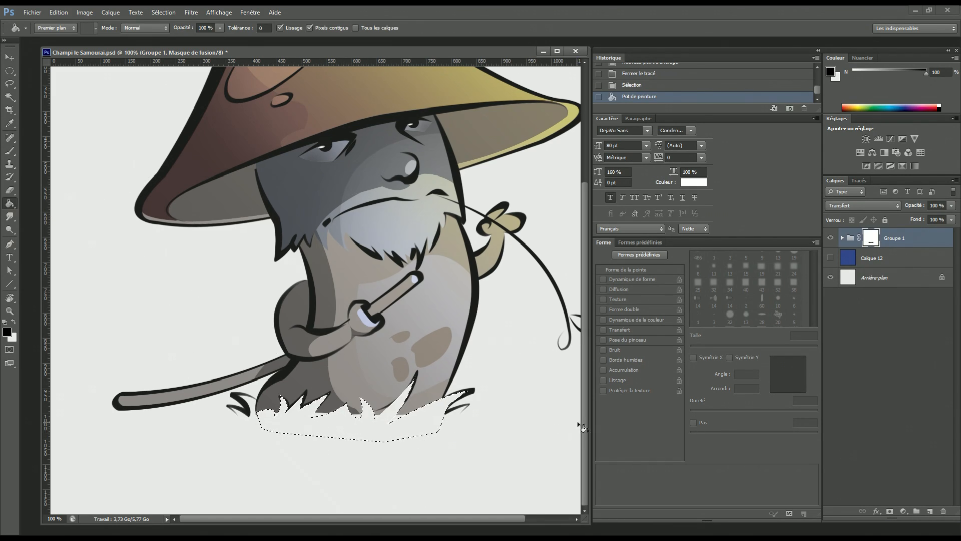
pyautogui.hotkey('ctrl', 'd')
pyautogui.hotkey('ctrl', '-')
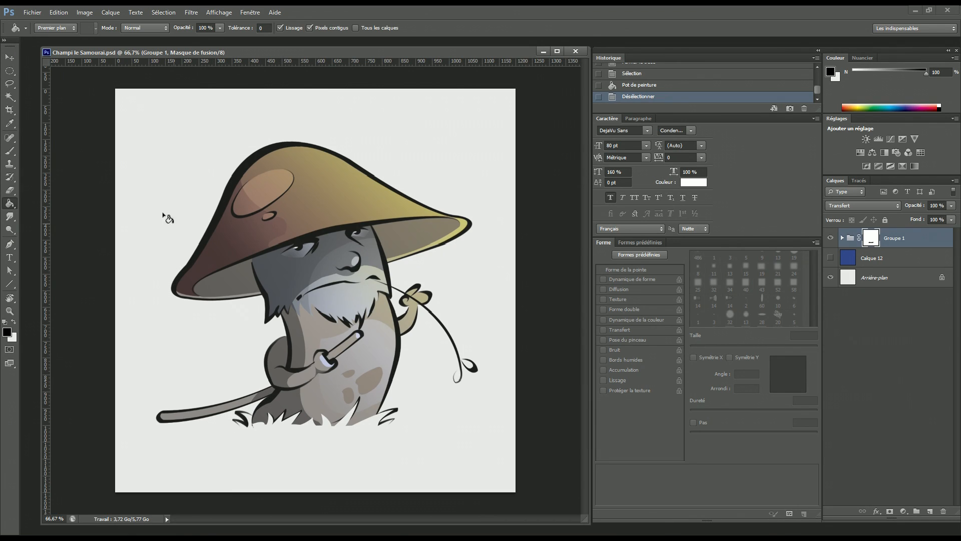
# Flip the whole canvas horizontally so the mushroom samurai faces left, and show the full illustration at 33.33% zoom.
pyautogui.click(10, 58)
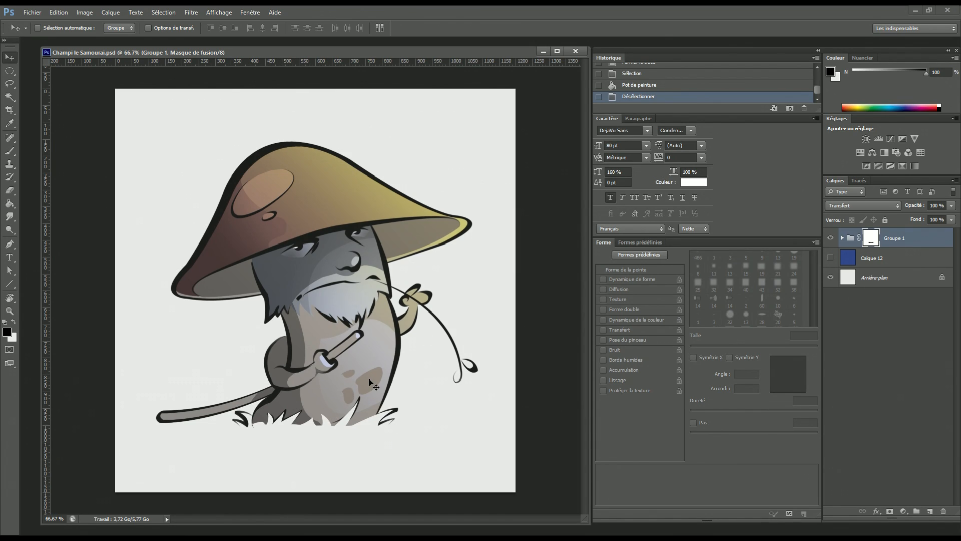
pyautogui.hotkey('ctrl', 'shift', 'h')
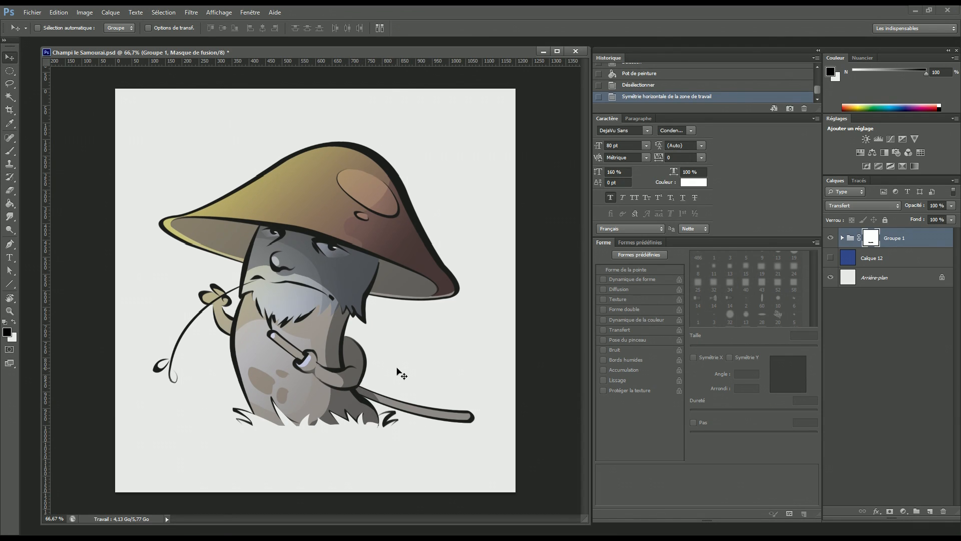
pyautogui.hotkey('ctrl', '-')
pyautogui.hotkey('ctrl', '-')
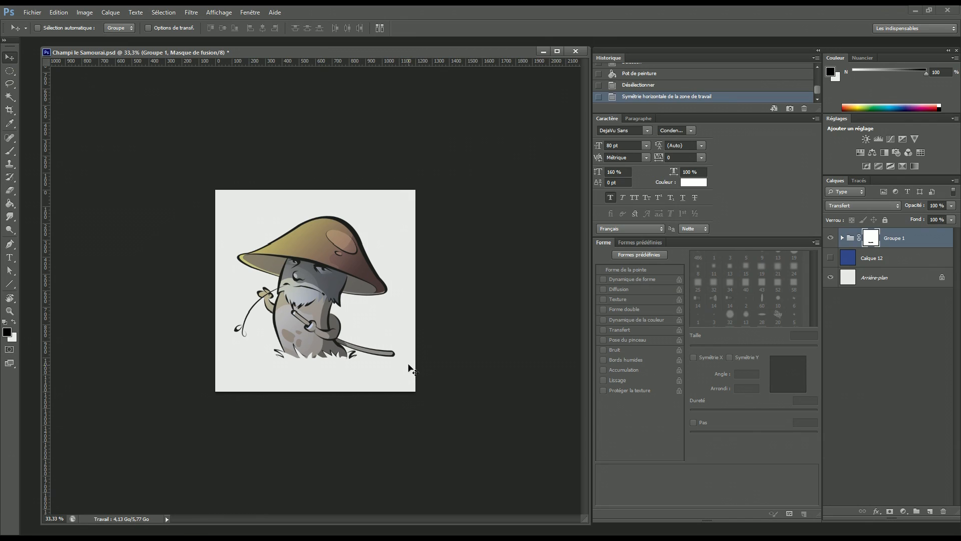